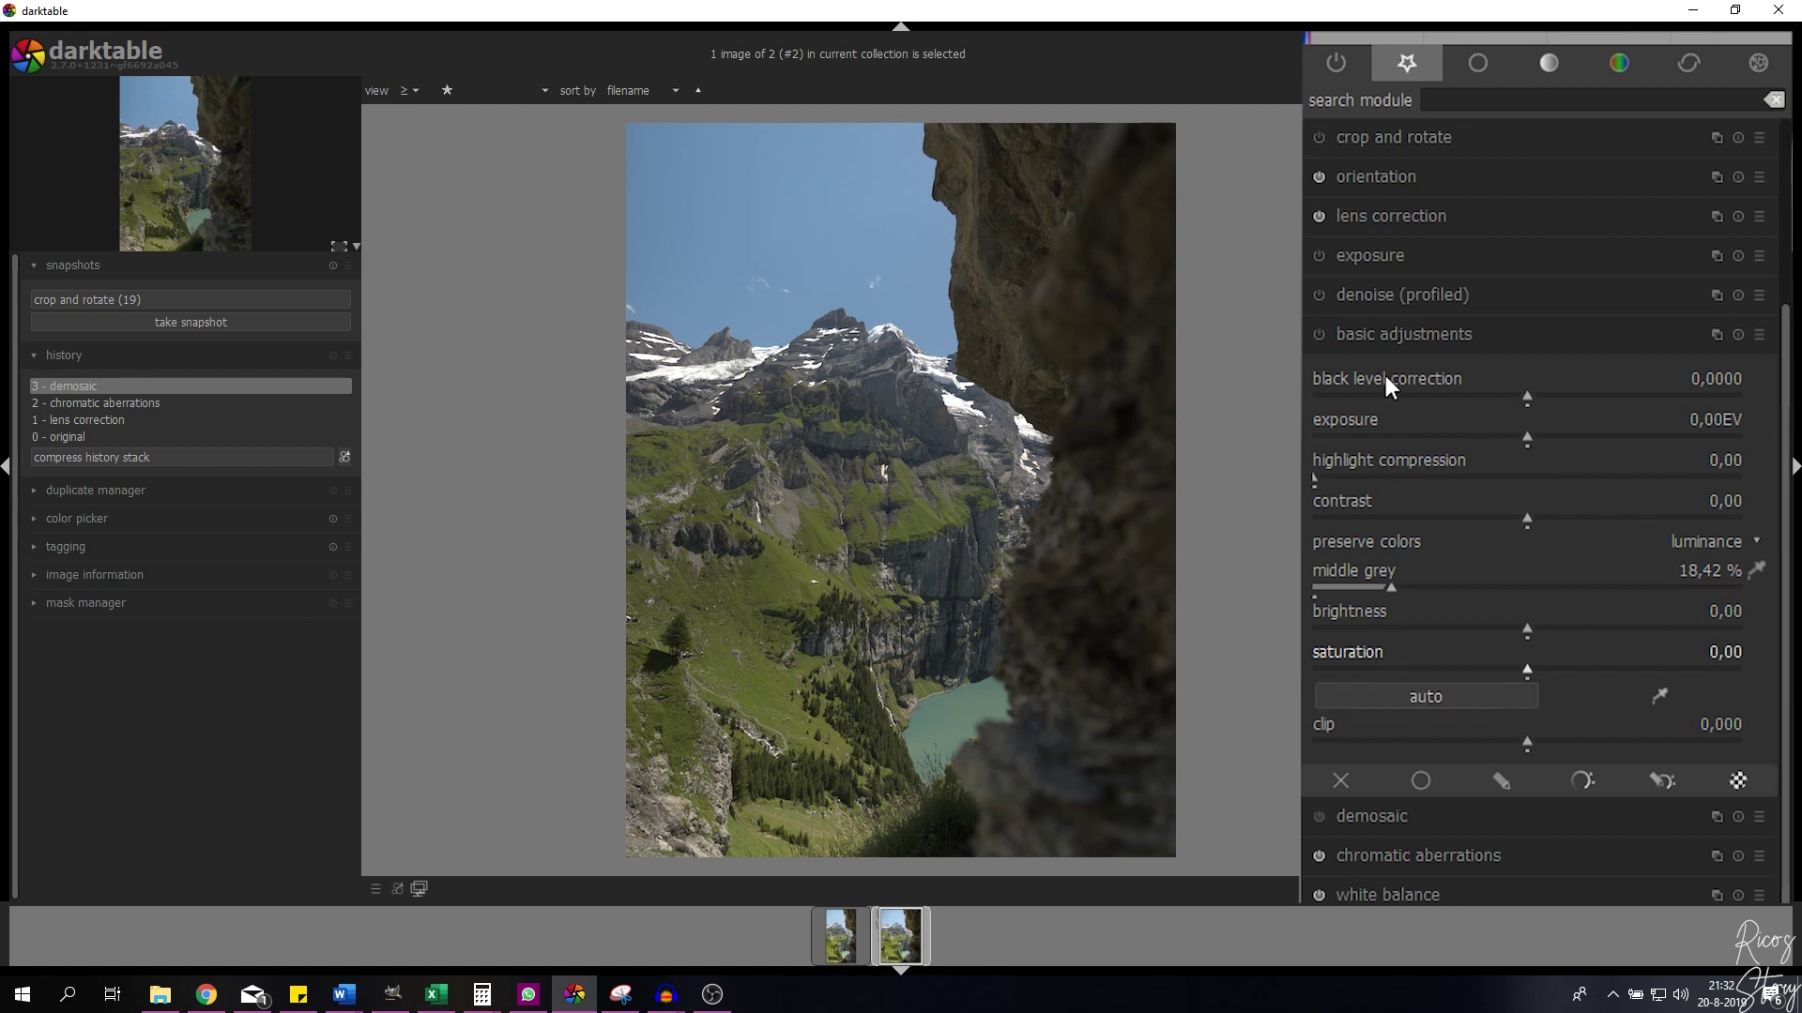
# Step: Enable basic adjustments with black level correction at 0.0020 and exposure at -0.25 EV
pyautogui.click(1319, 335)
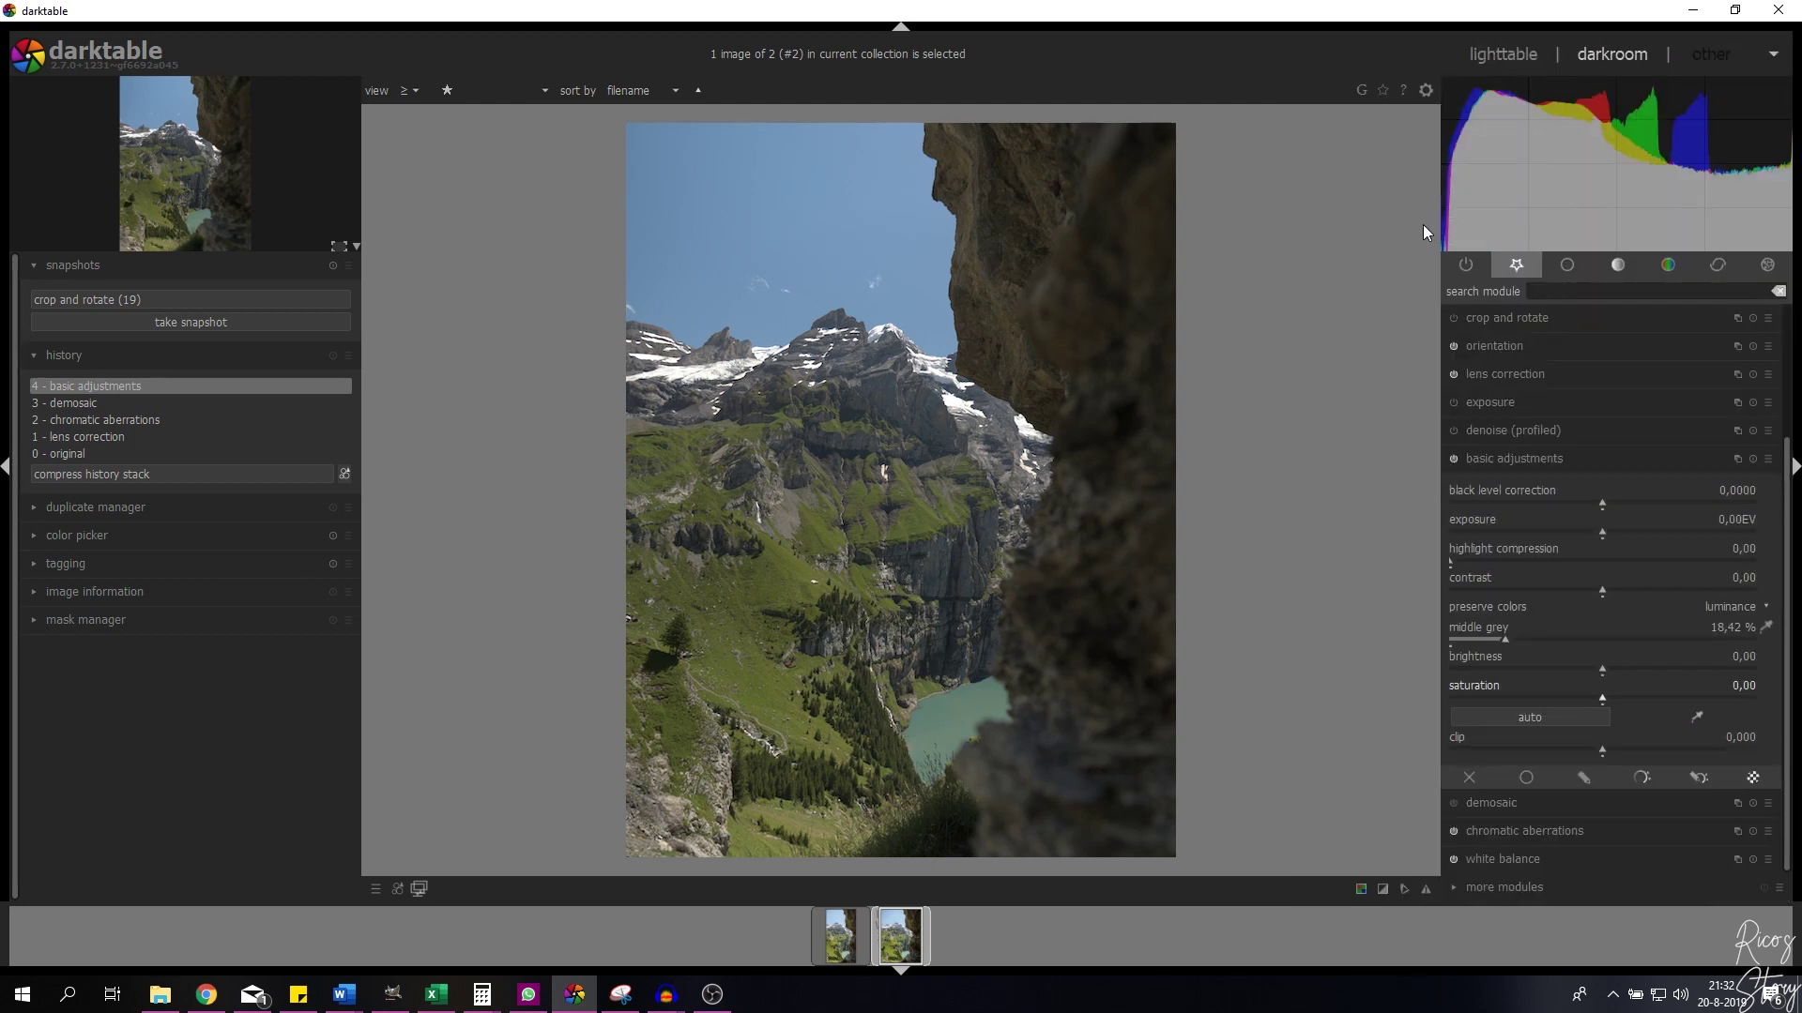
pyautogui.scroll(1, 1745, 497)
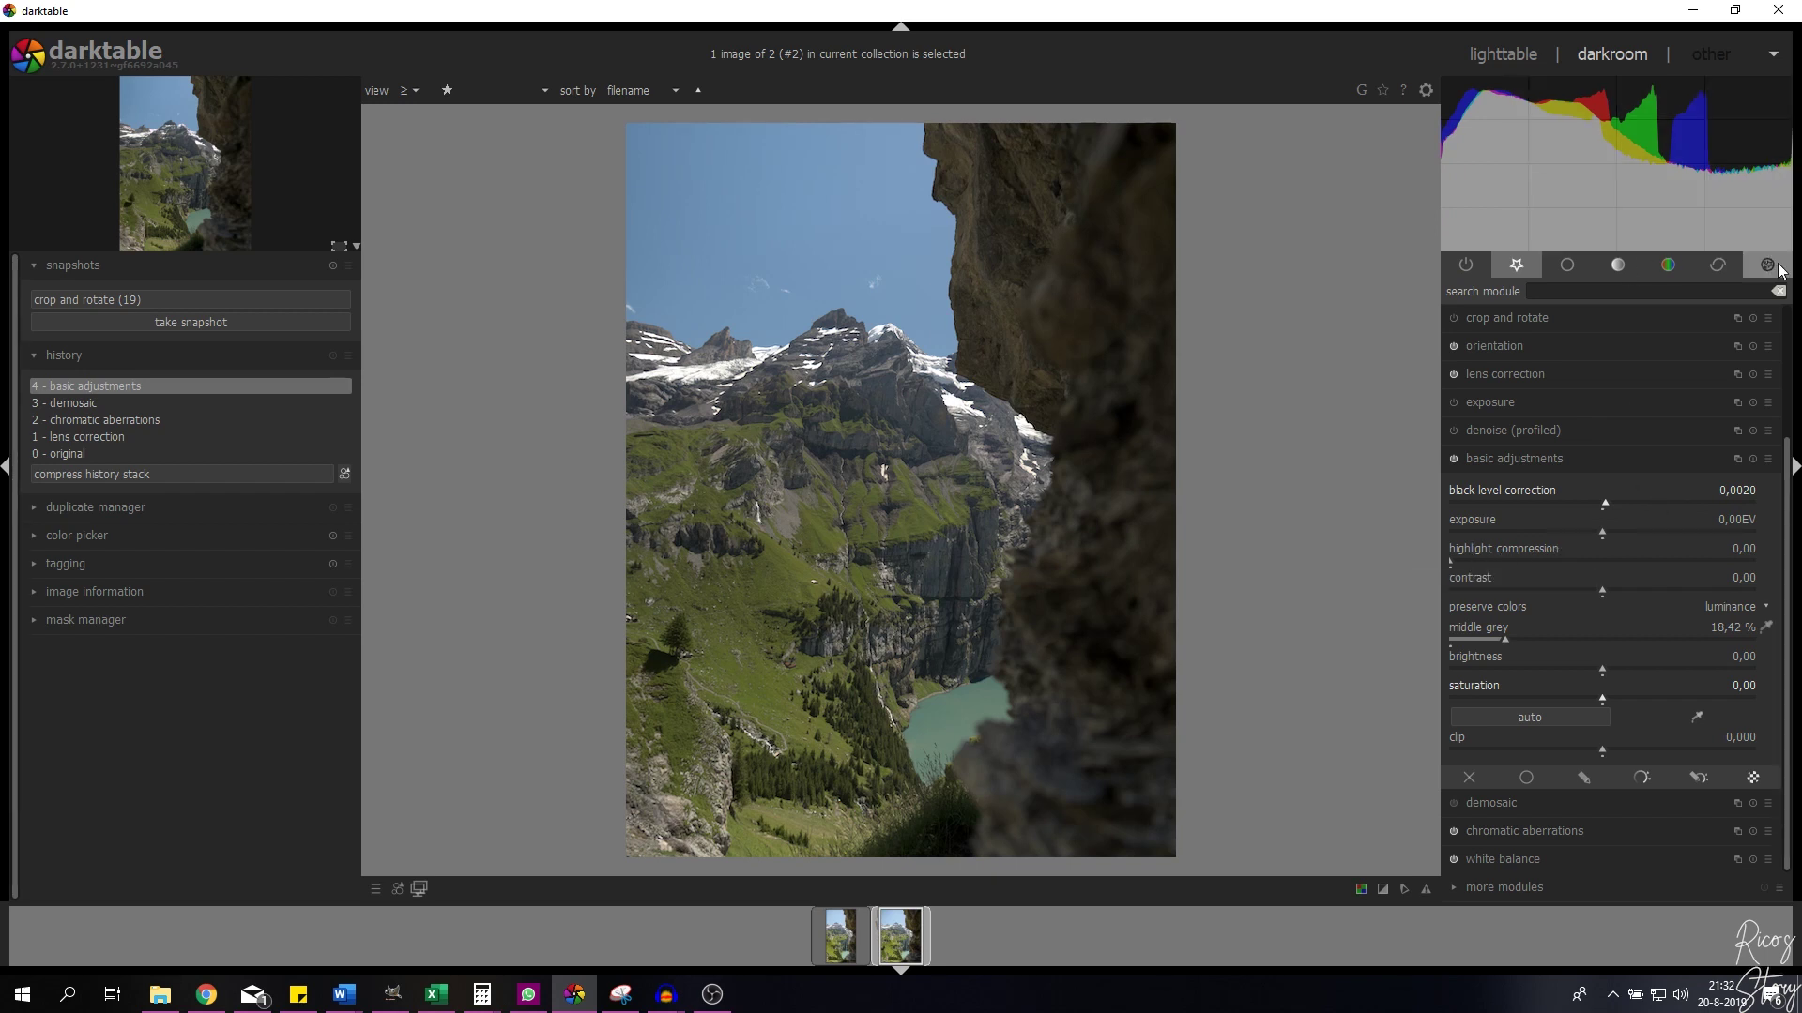
pyautogui.rightClick(1735, 519)
pyautogui.write('-0.25')
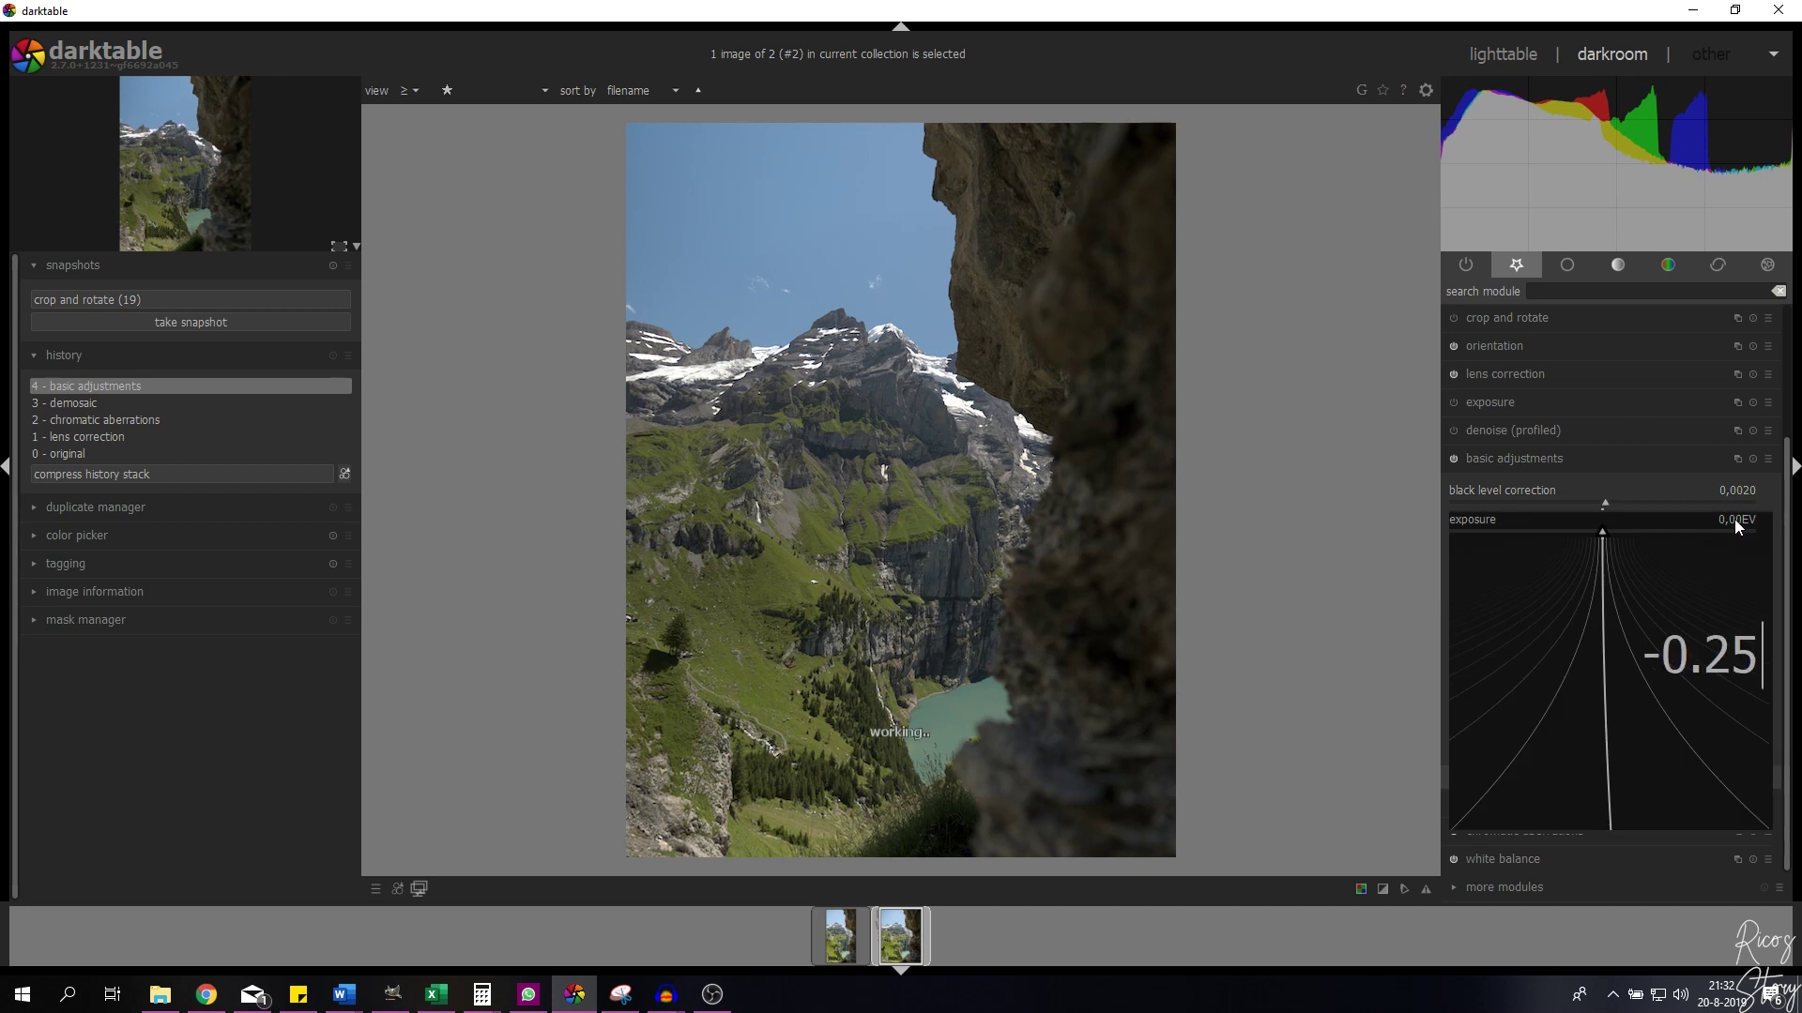
pyautogui.press('Return')
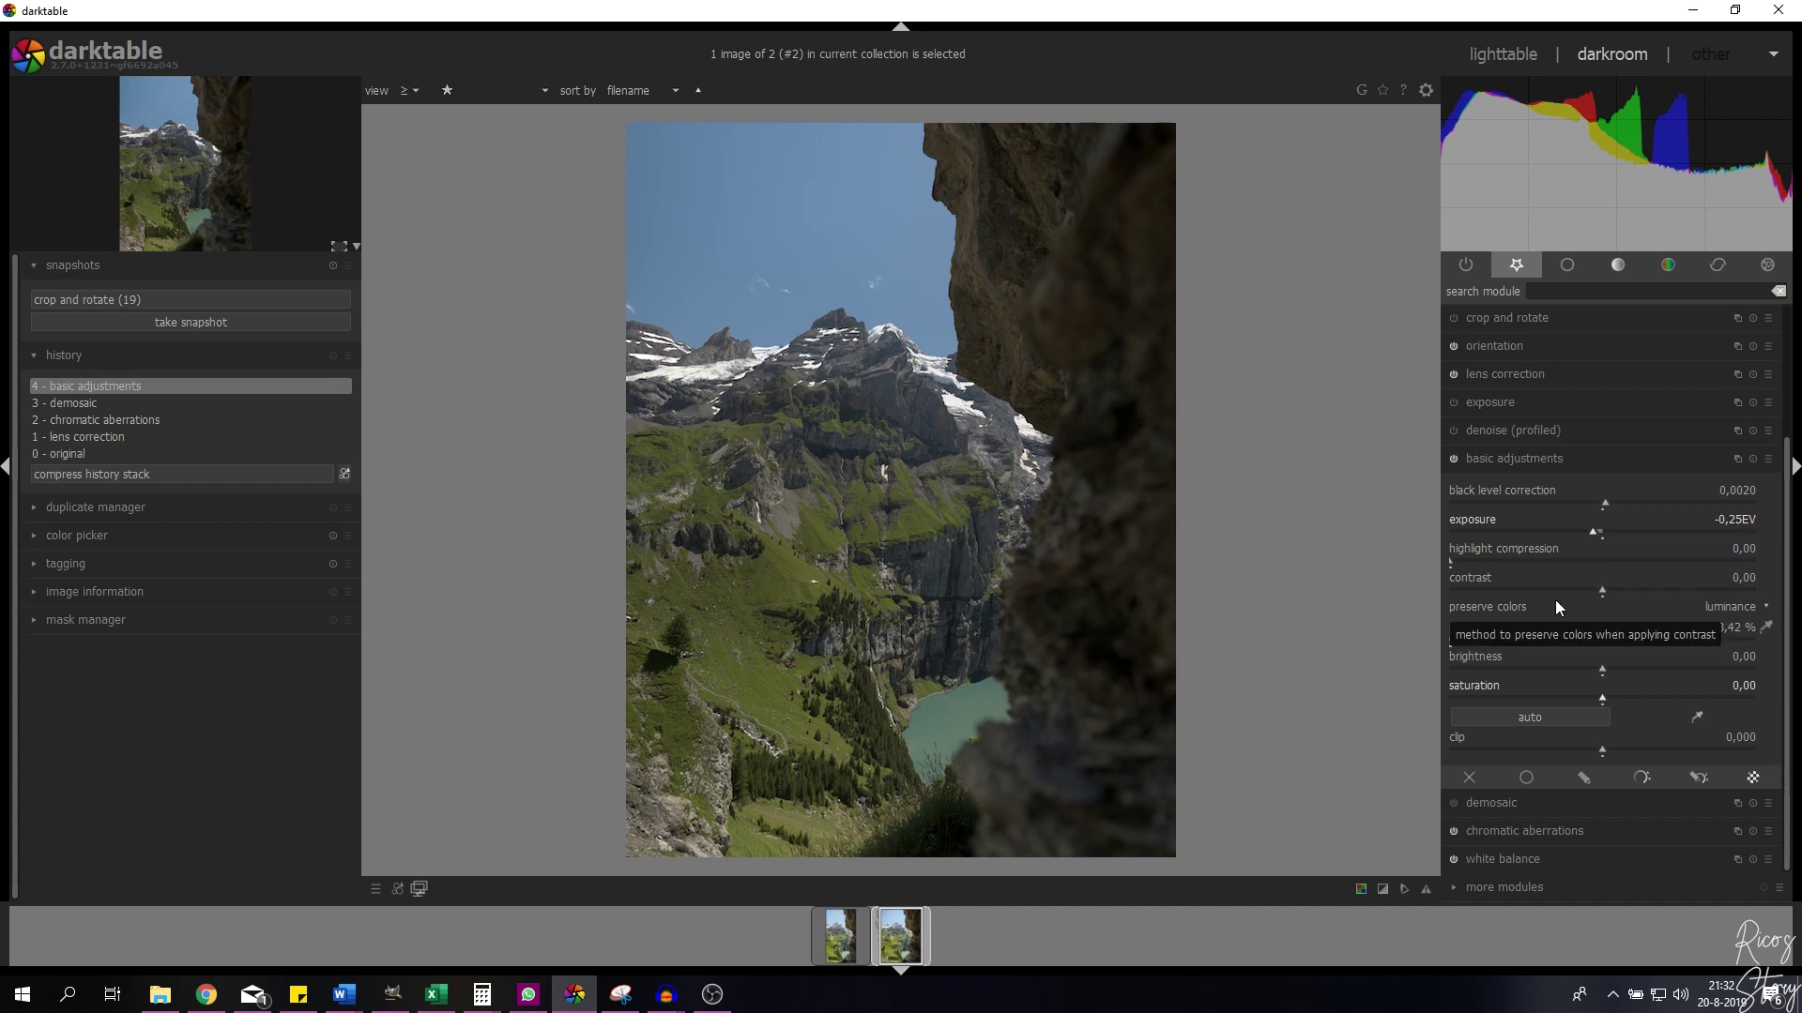
# Step: Set the basic adjustments contrast to 0.25 and lower the middle grey to 13.50%
pyautogui.rightClick(1742, 583)
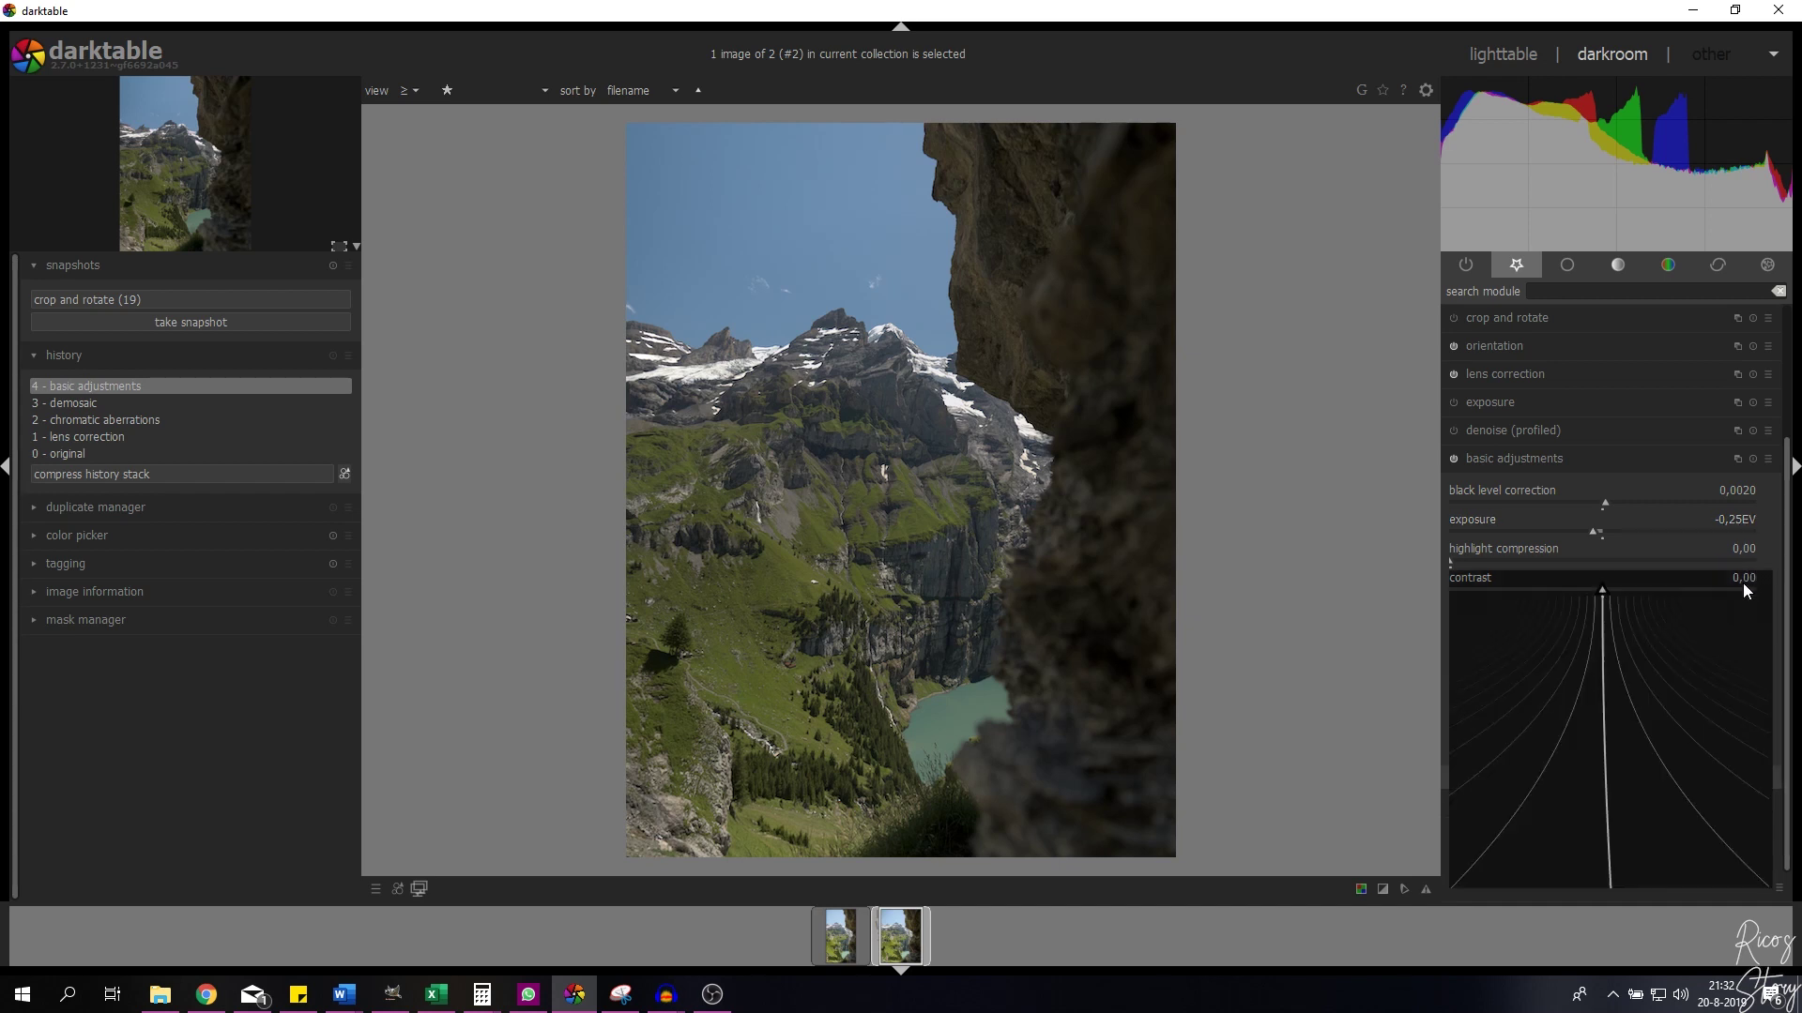
pyautogui.write('0.25')
pyautogui.press('Return')
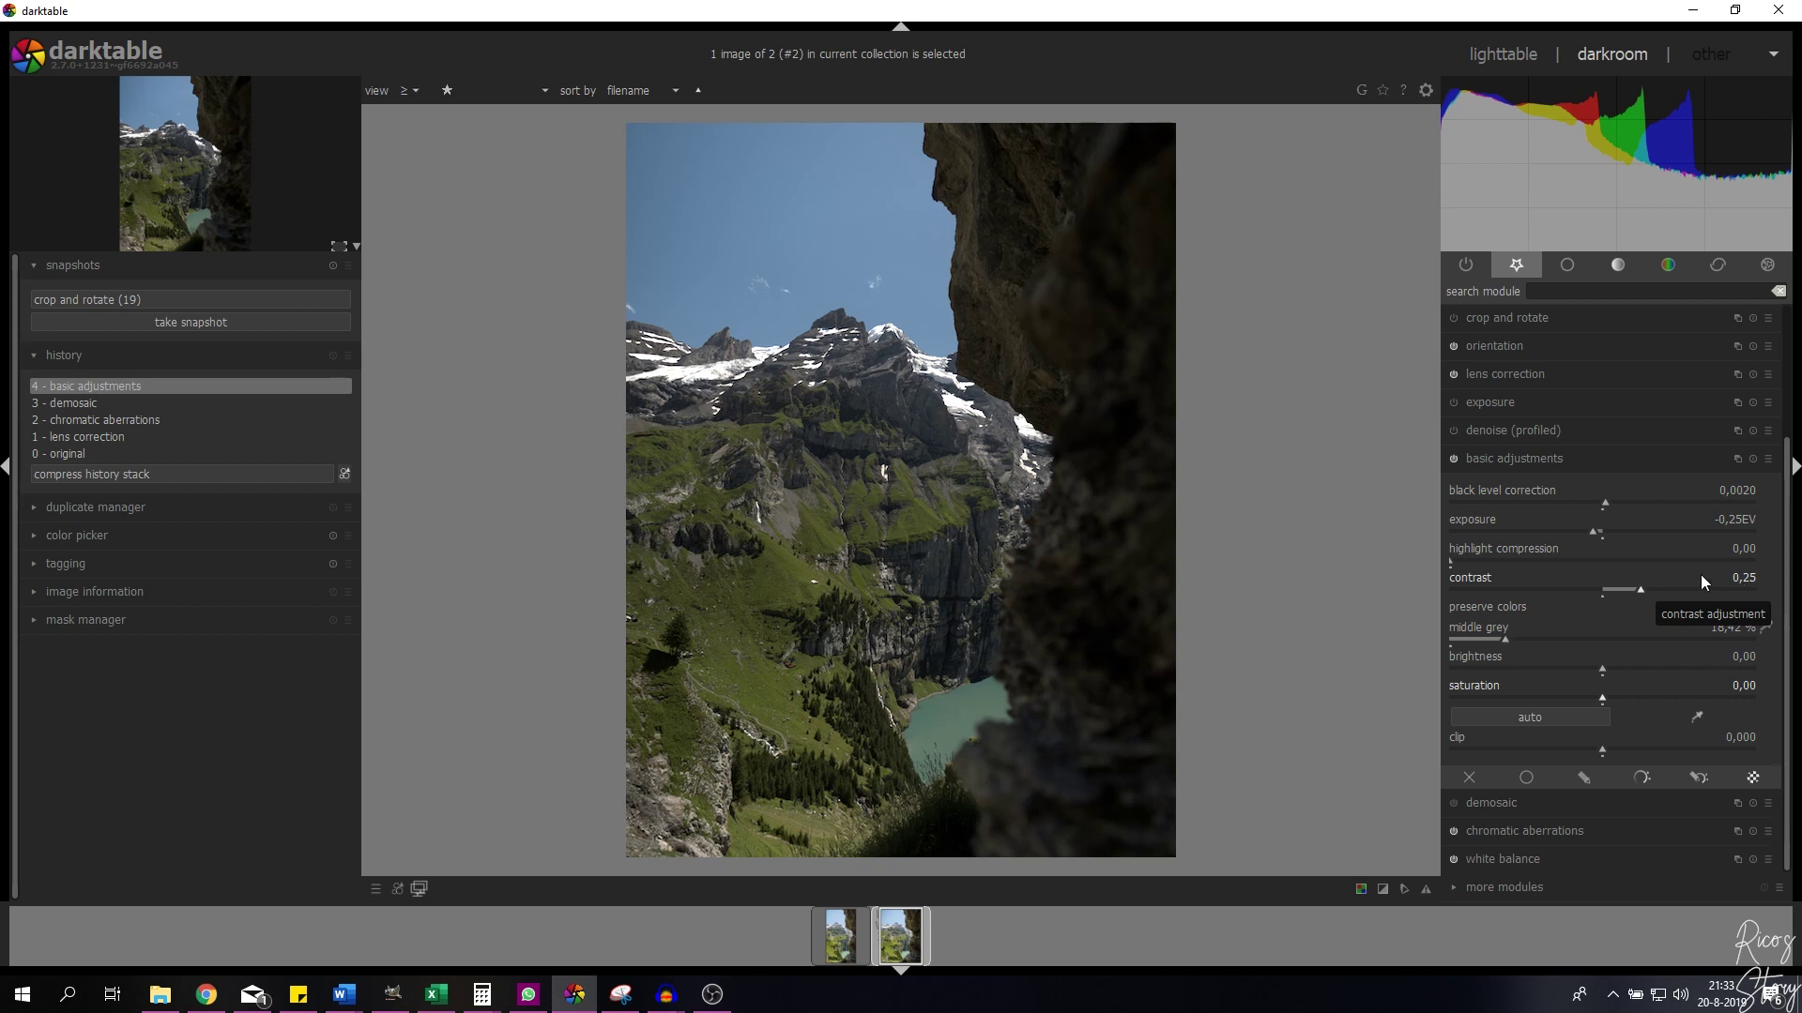
pyautogui.click(1502, 640)
pyautogui.moveTo(1501, 640); pyautogui.dragTo(1490, 639)
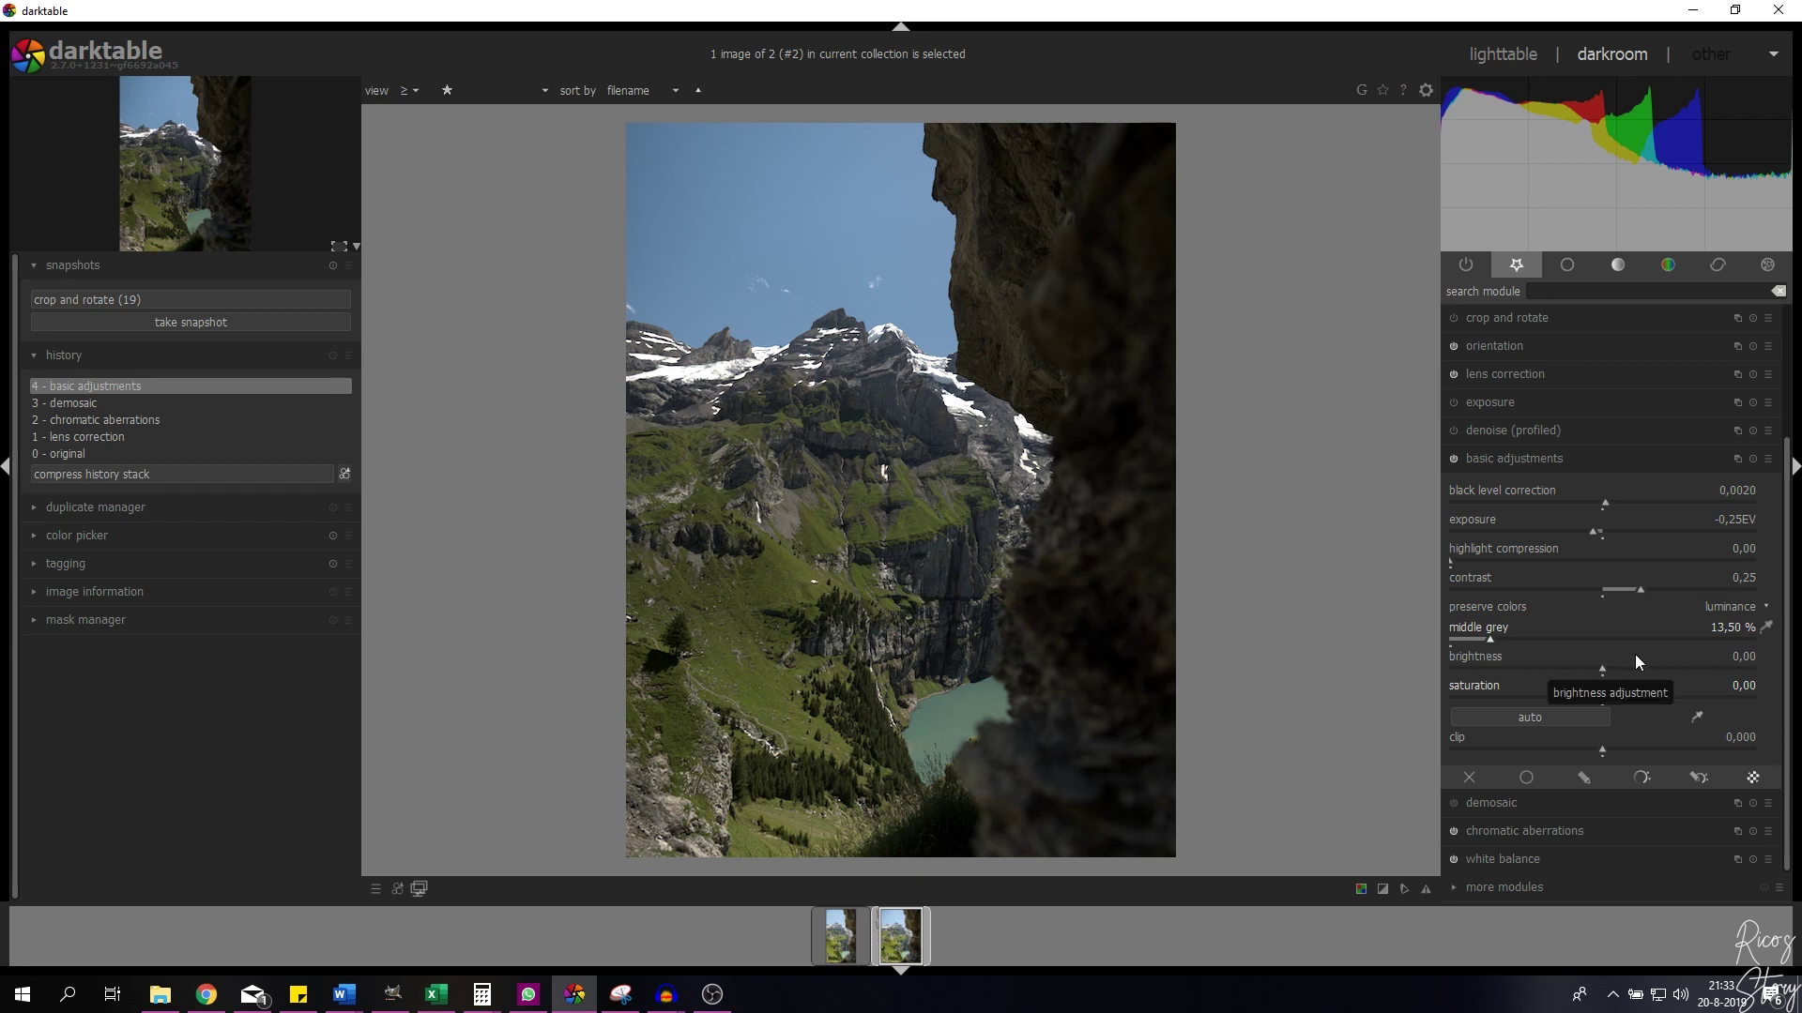
# Step: Set the basic adjustments saturation to 0.10 and compare the photo with the module off and on
pyautogui.rightClick(1744, 685)
pyautogui.write('0.1')
pyautogui.press('Return')
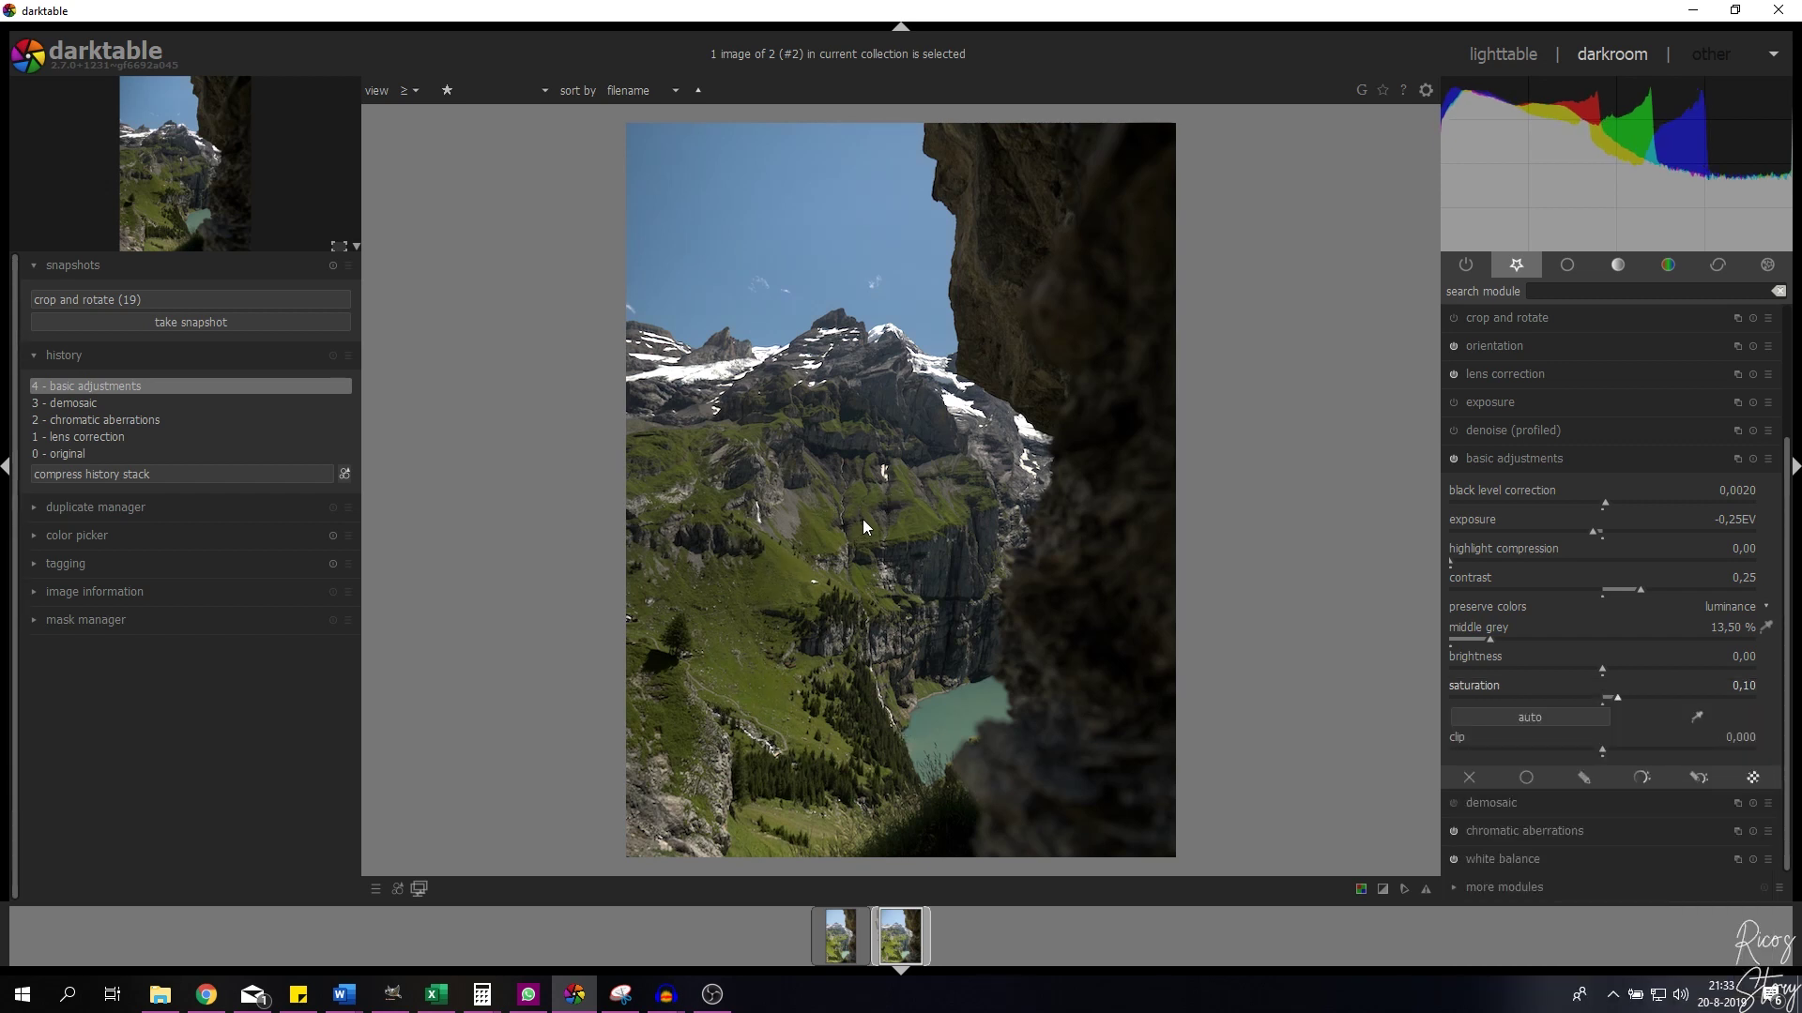
pyautogui.click(1452, 459)
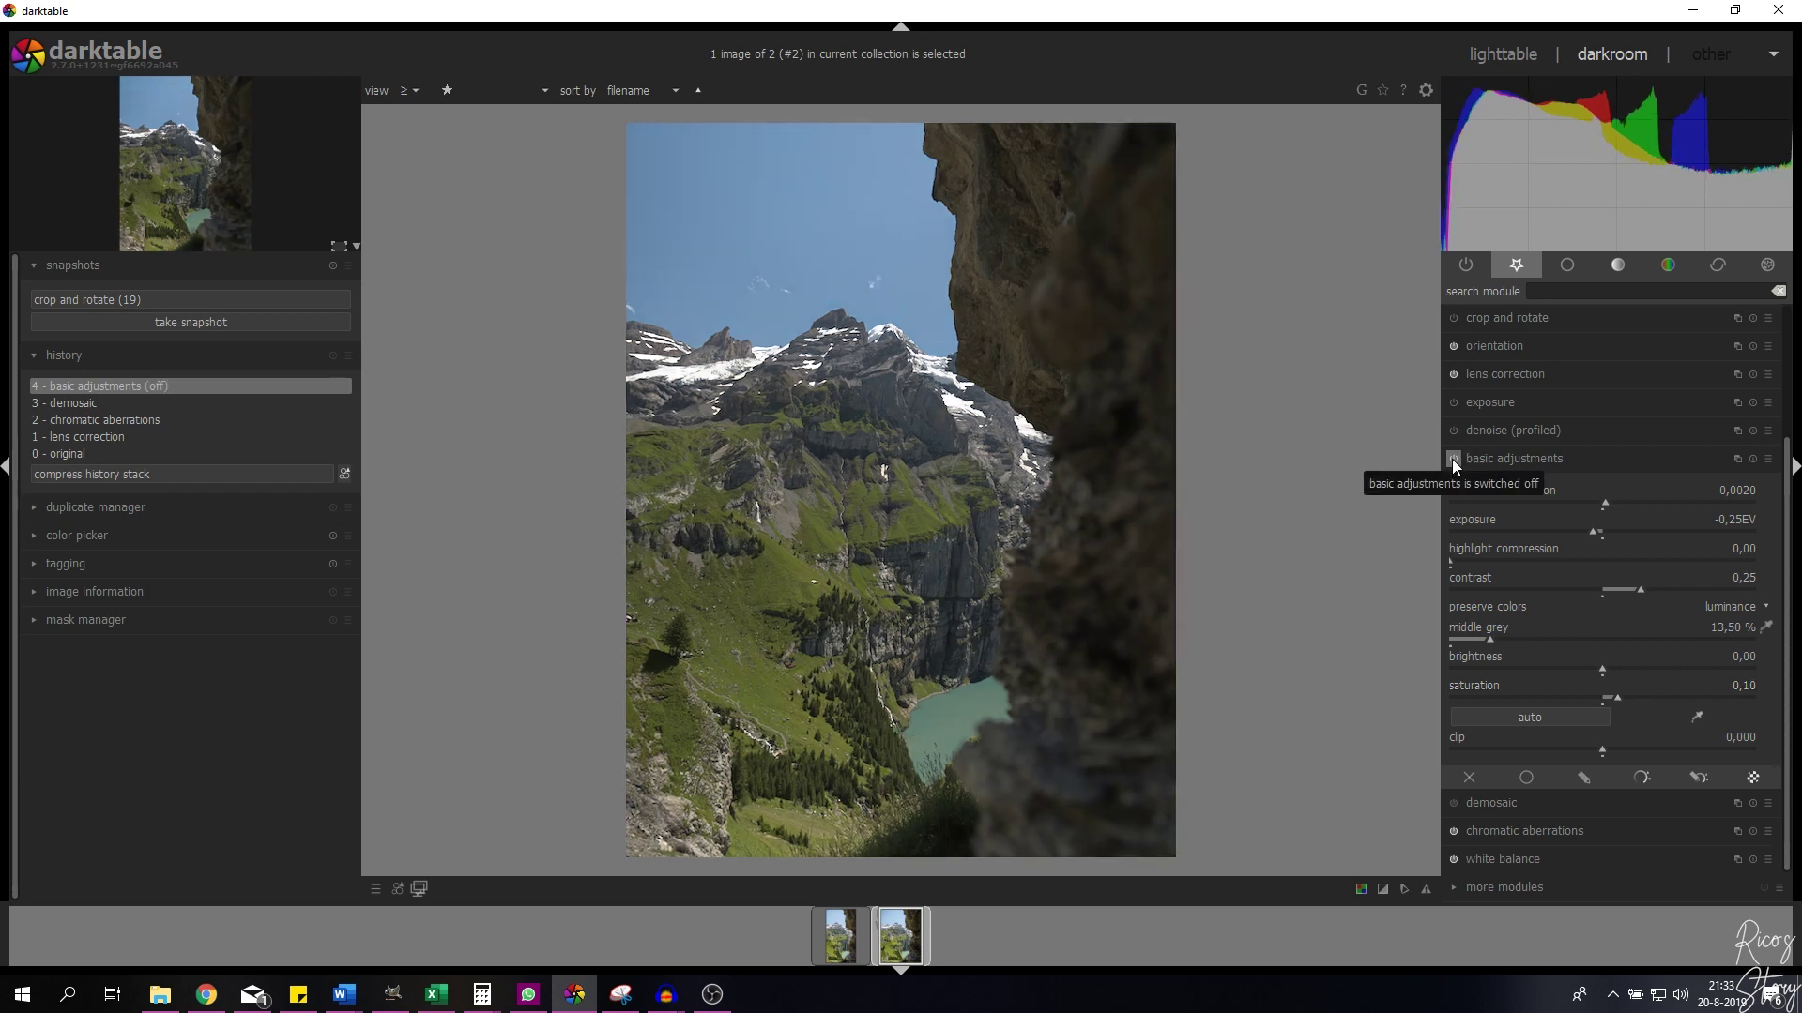
pyautogui.click(1453, 459)
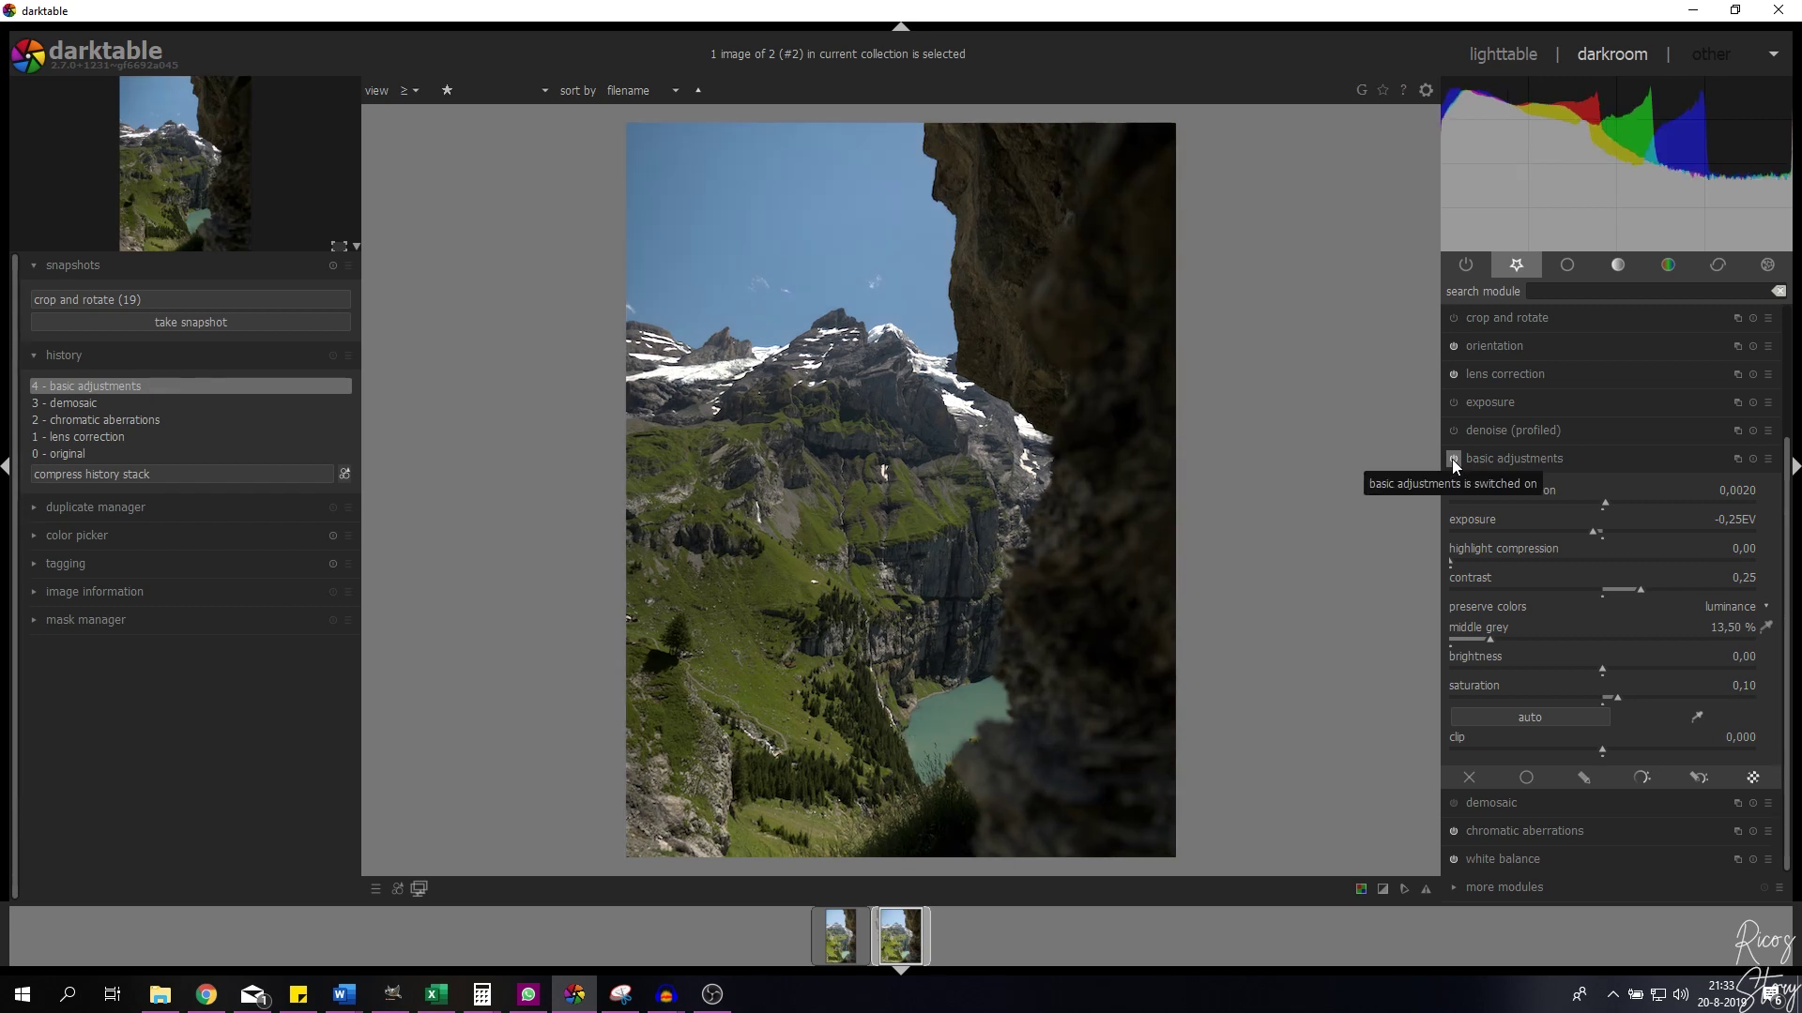
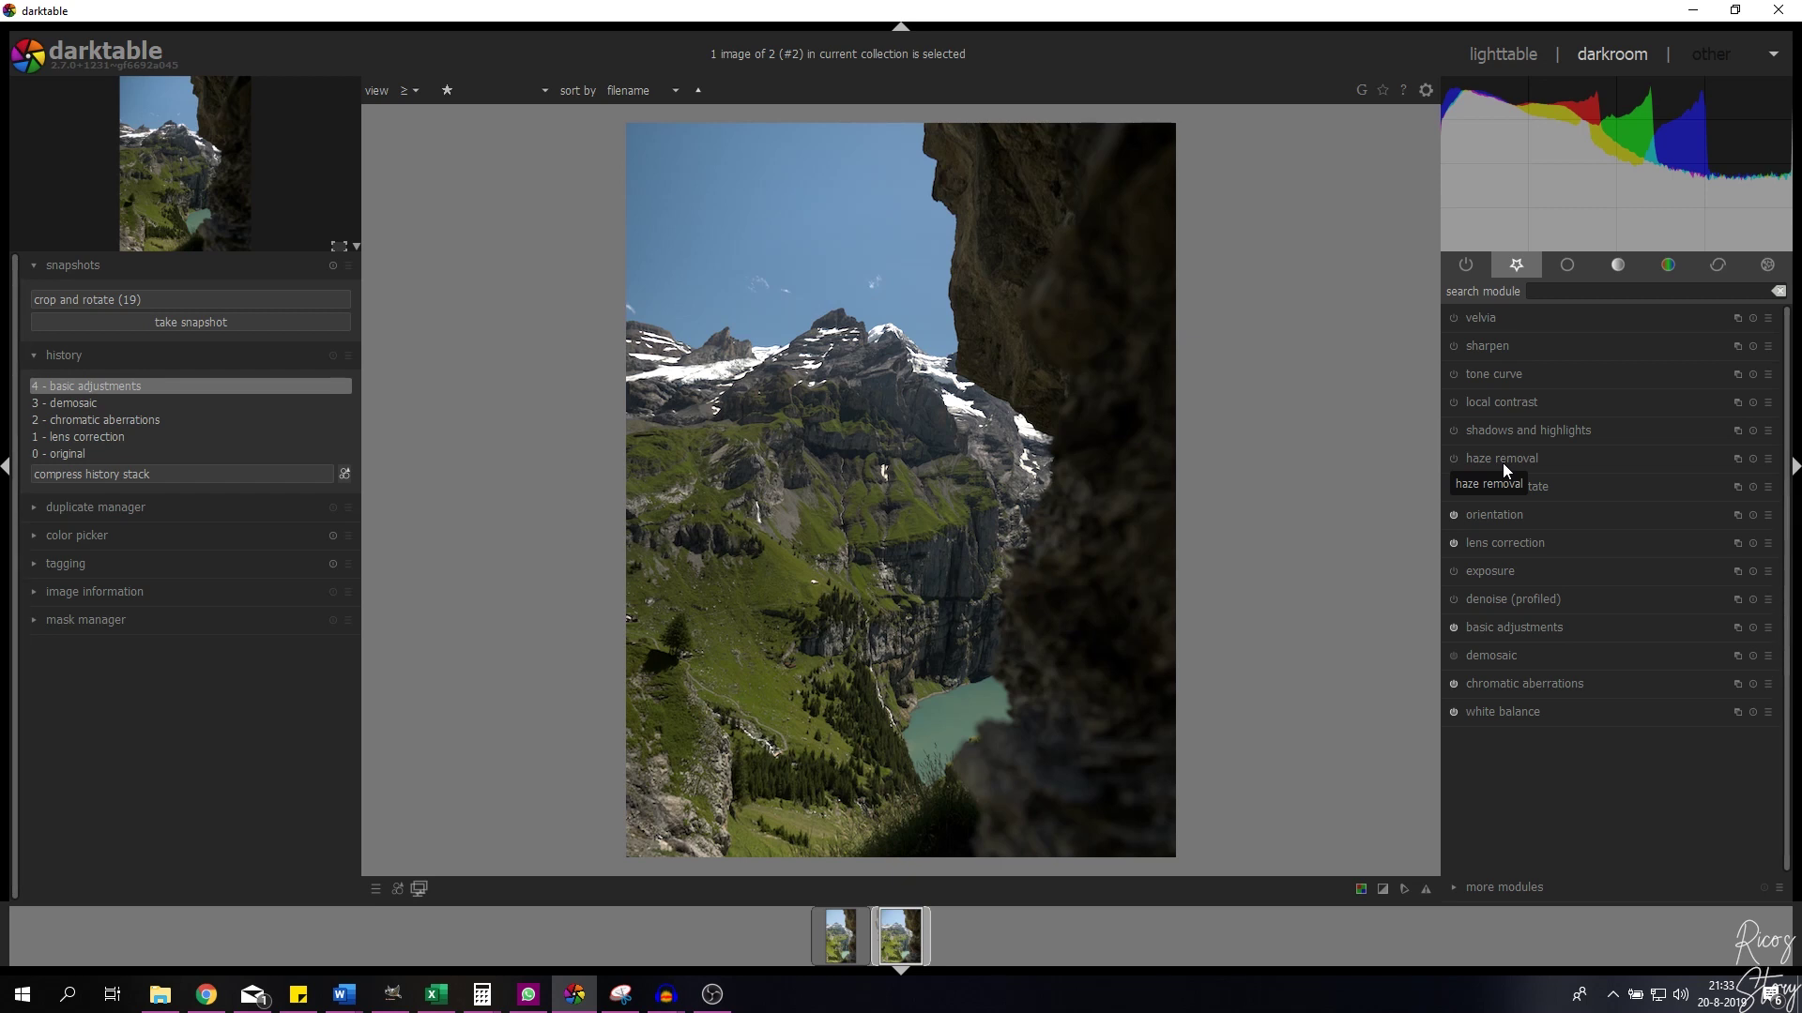
# Step: Enable haze removal and compare the photo with the module off and on
pyautogui.click(1501, 463)
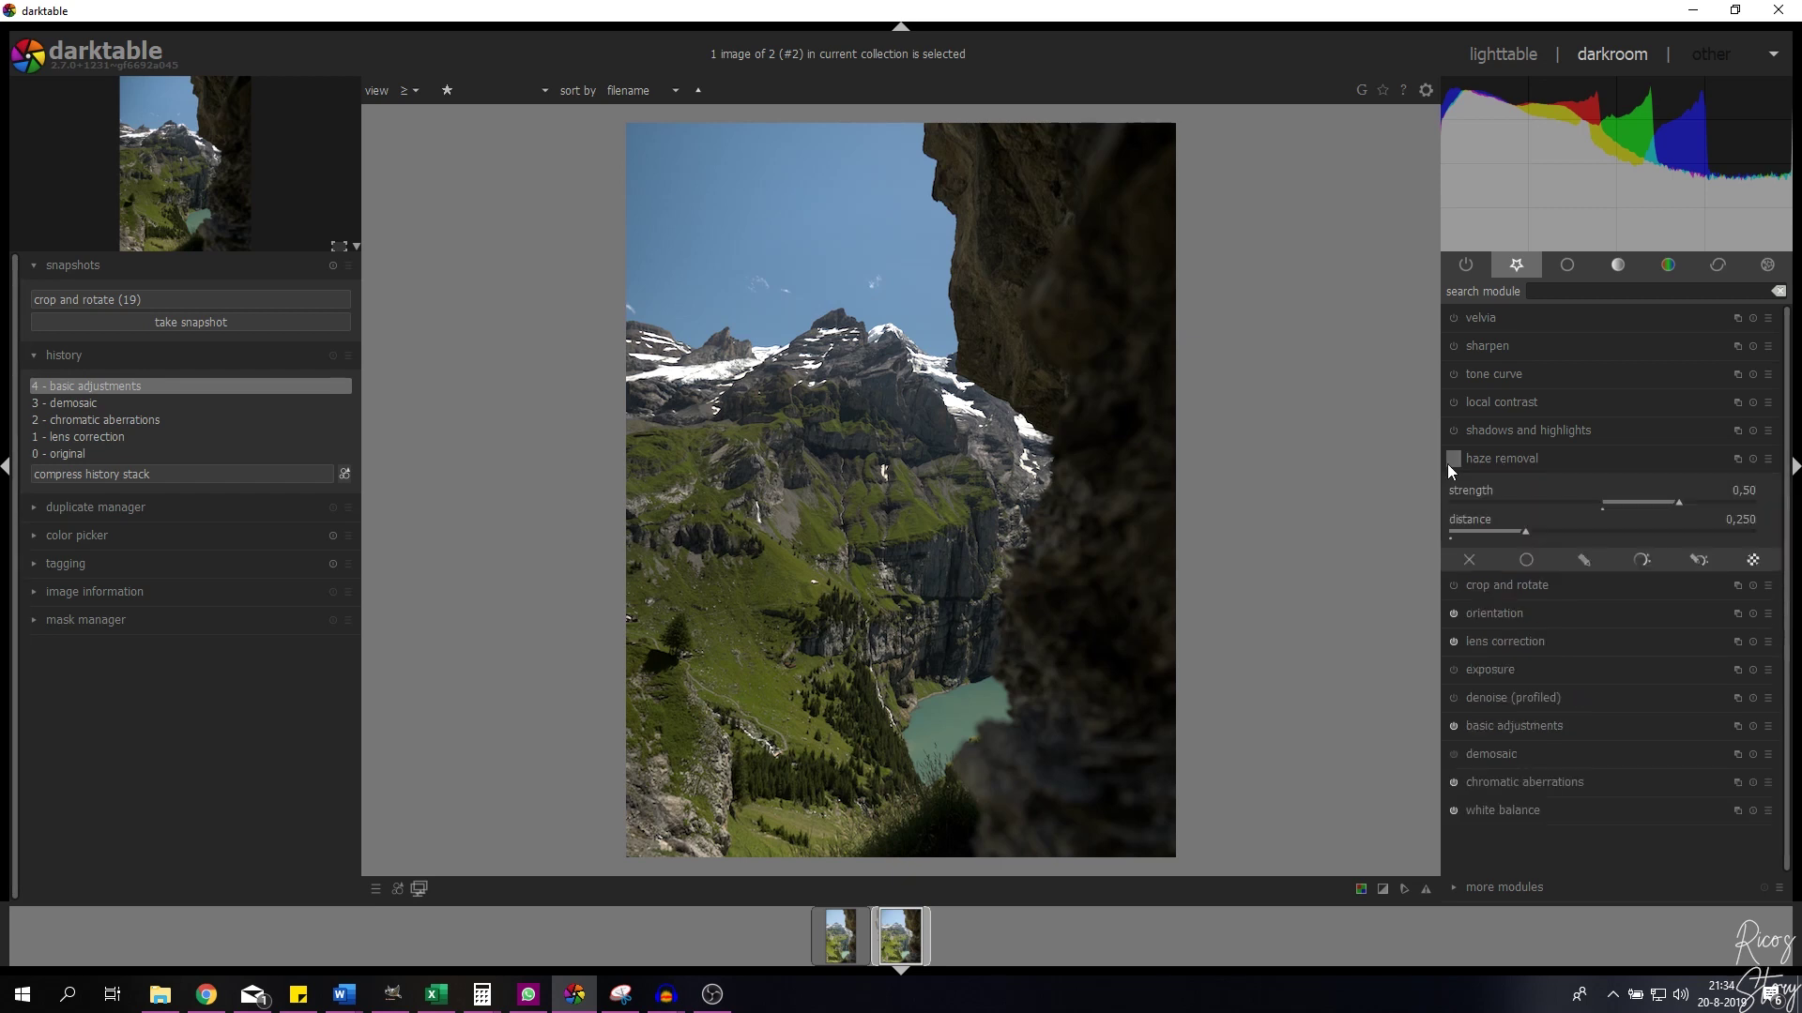
pyautogui.click(1453, 459)
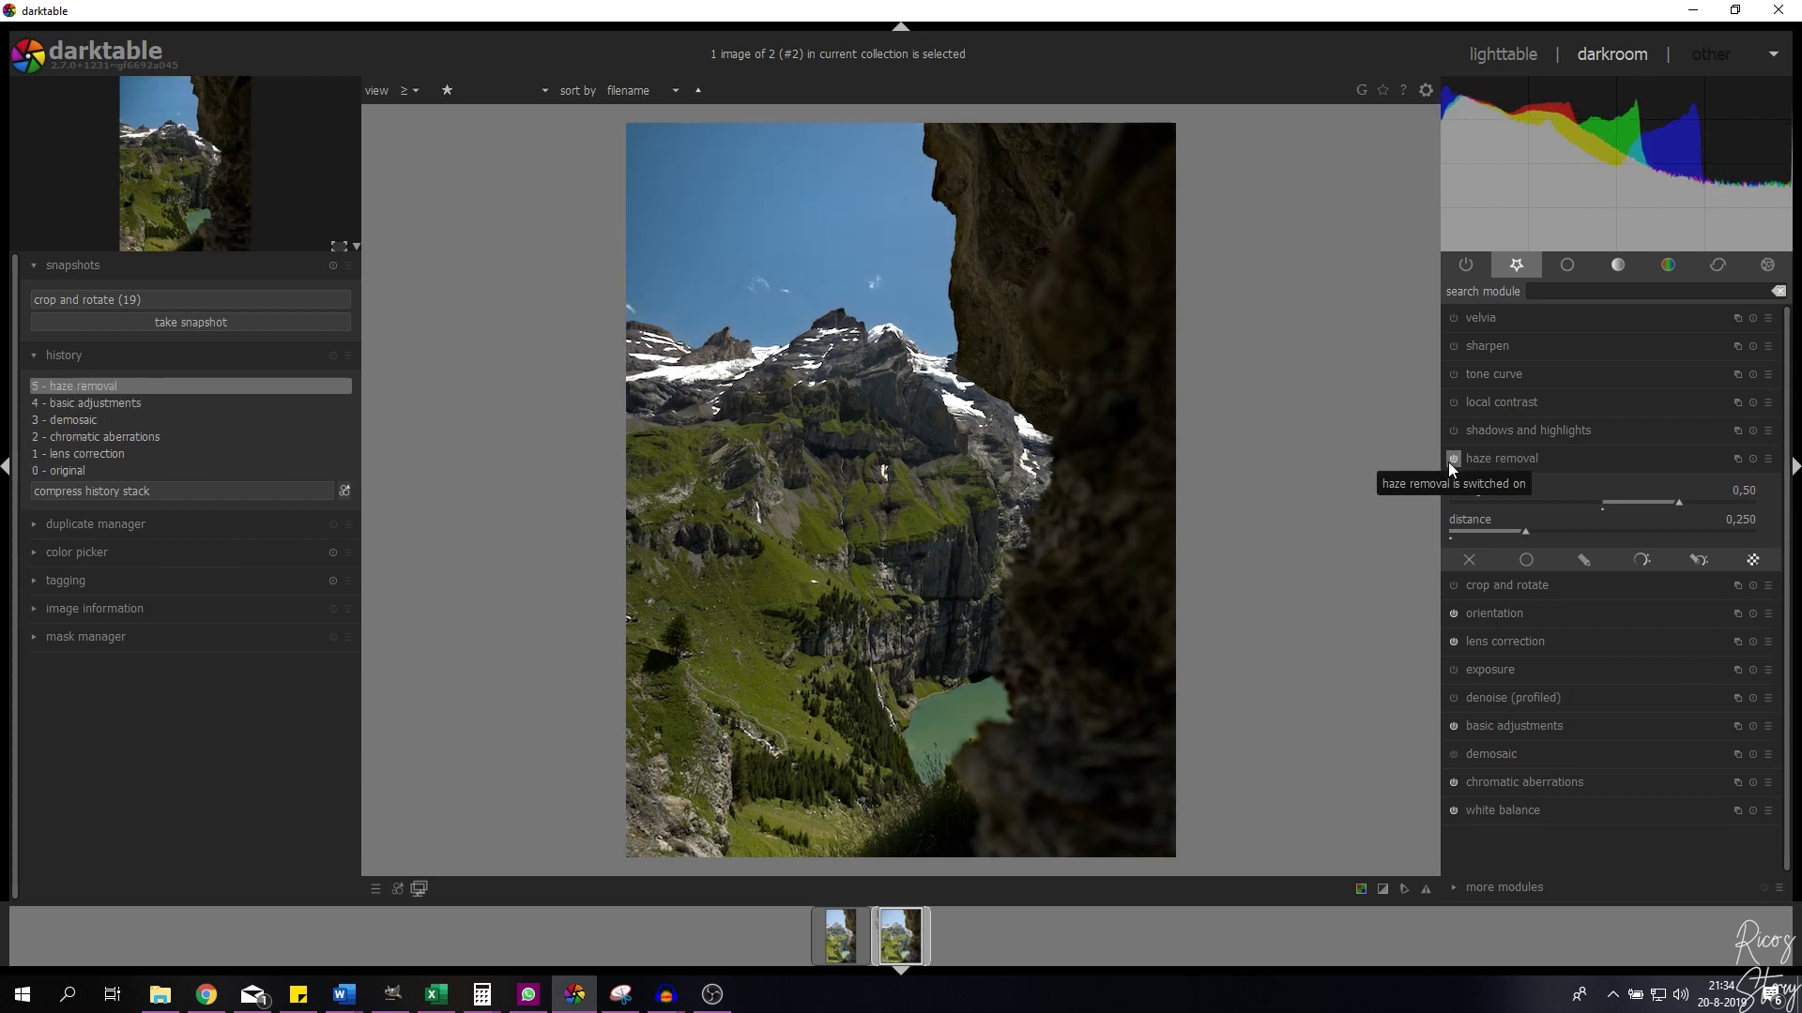
pyautogui.click(1449, 461)
pyautogui.click(1449, 462)
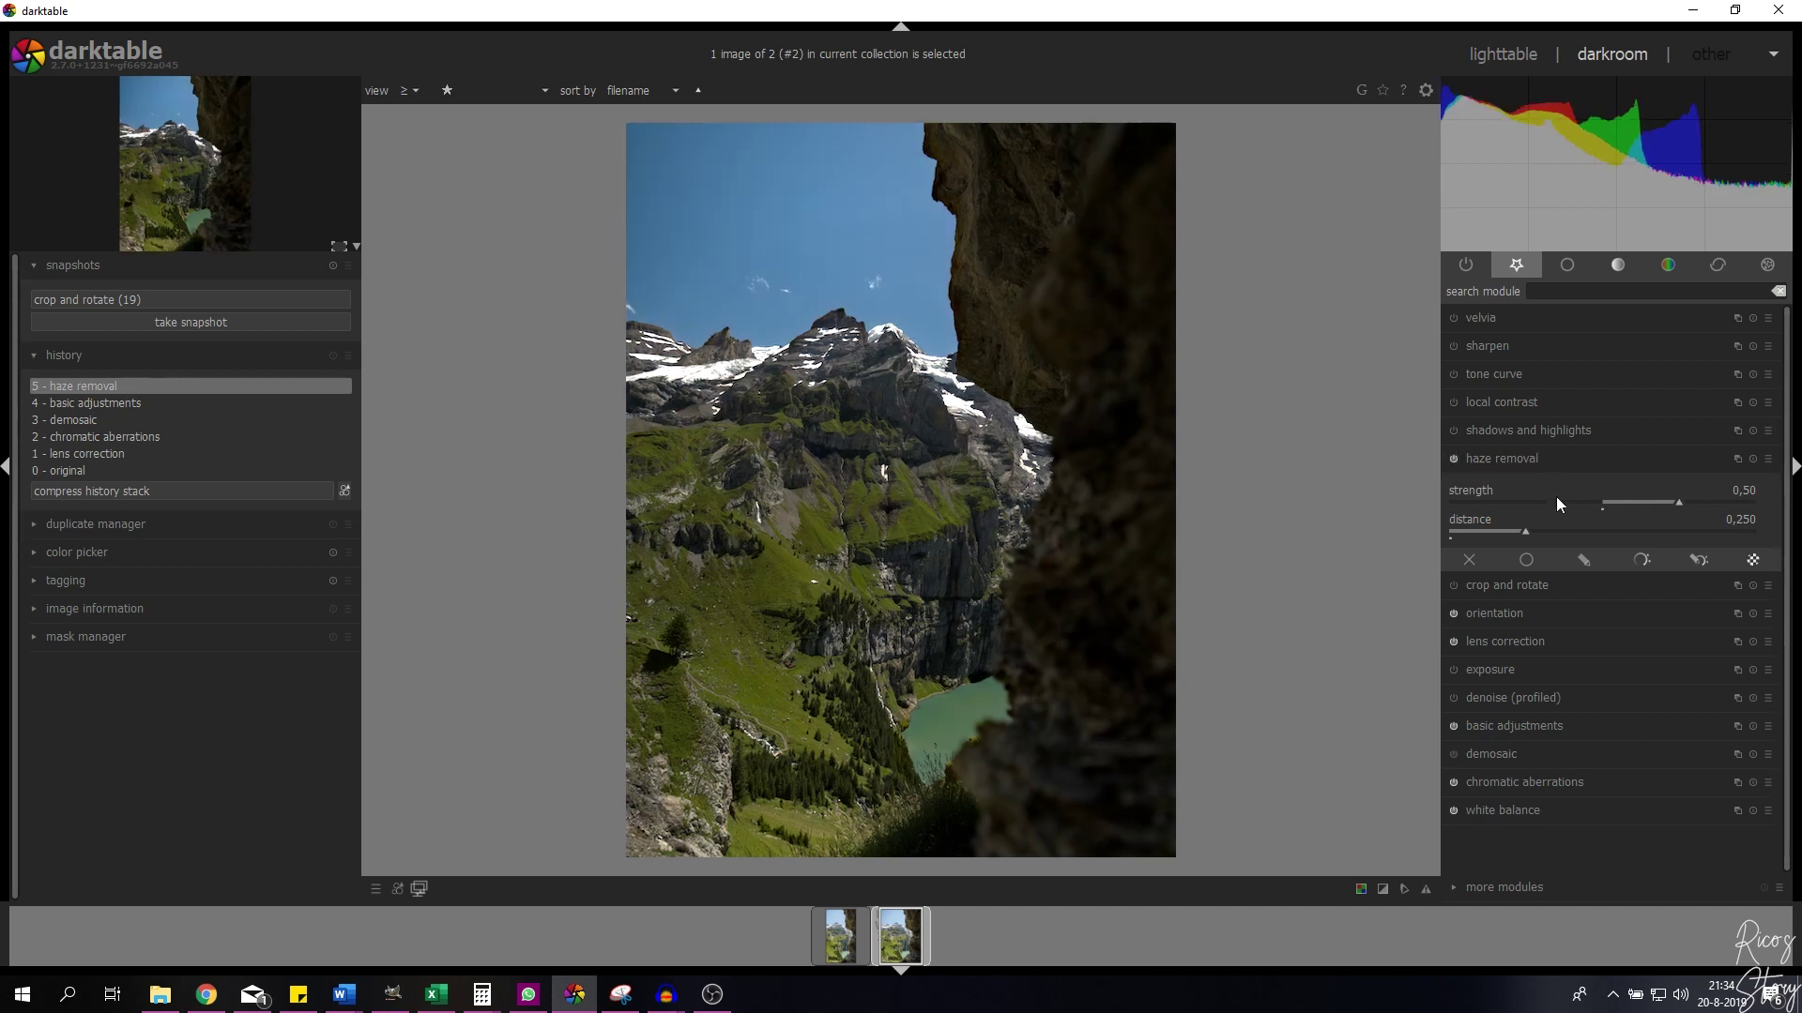
# Step: Try a haze removal strength of 0.25 and set it back to 0.50
pyautogui.rightClick(1748, 494)
pyautogui.write('0')
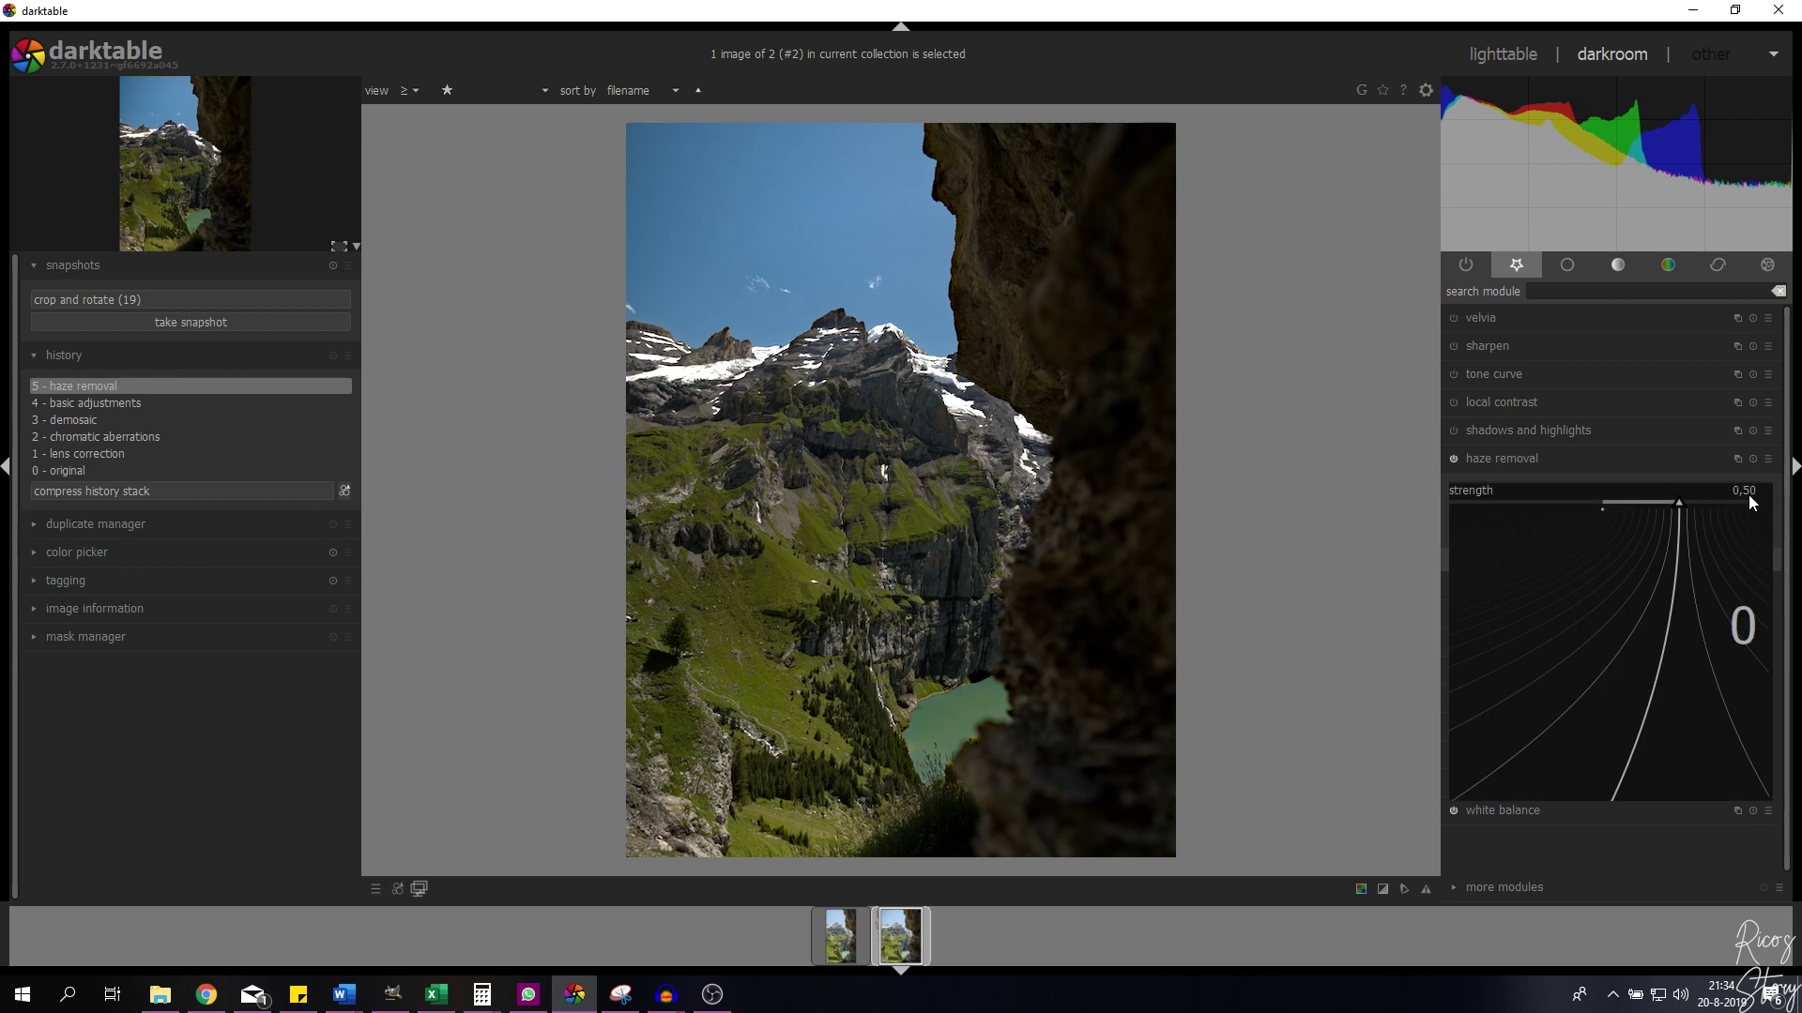
pyautogui.write('.25')
pyautogui.press('Return')
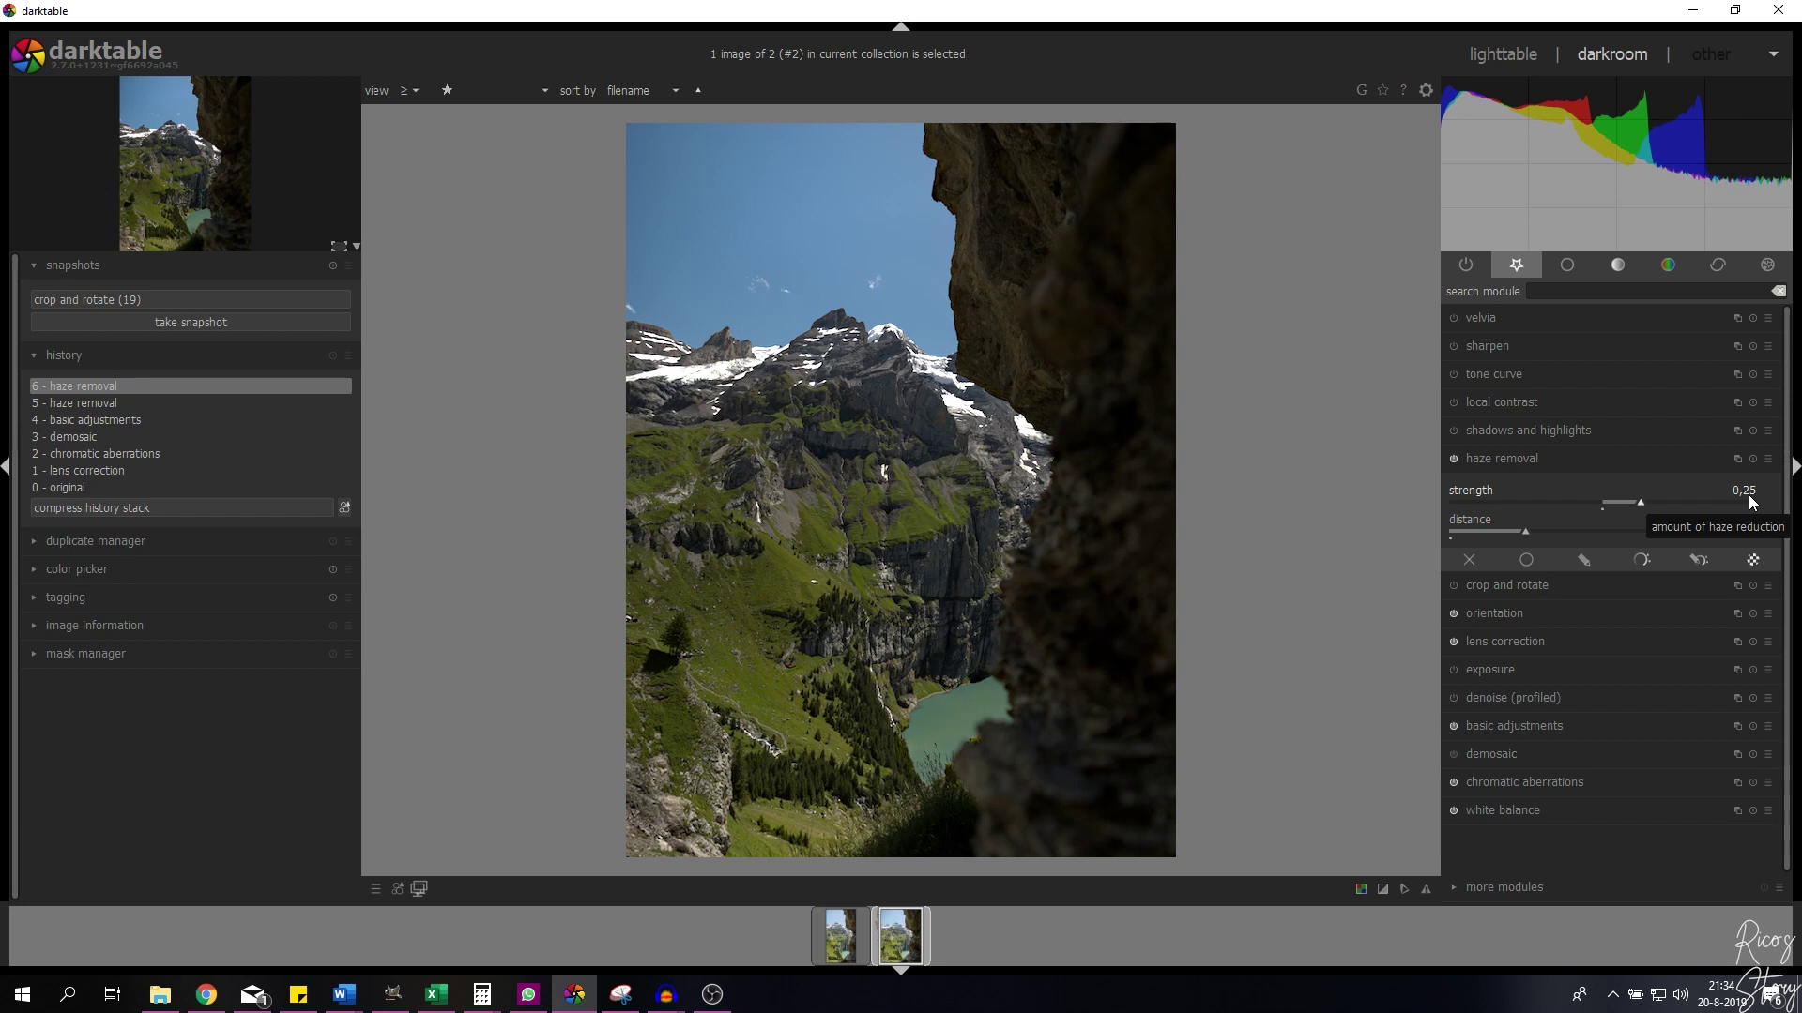
pyautogui.rightClick(1748, 494)
pyautogui.write('0.5')
pyautogui.press('Return')
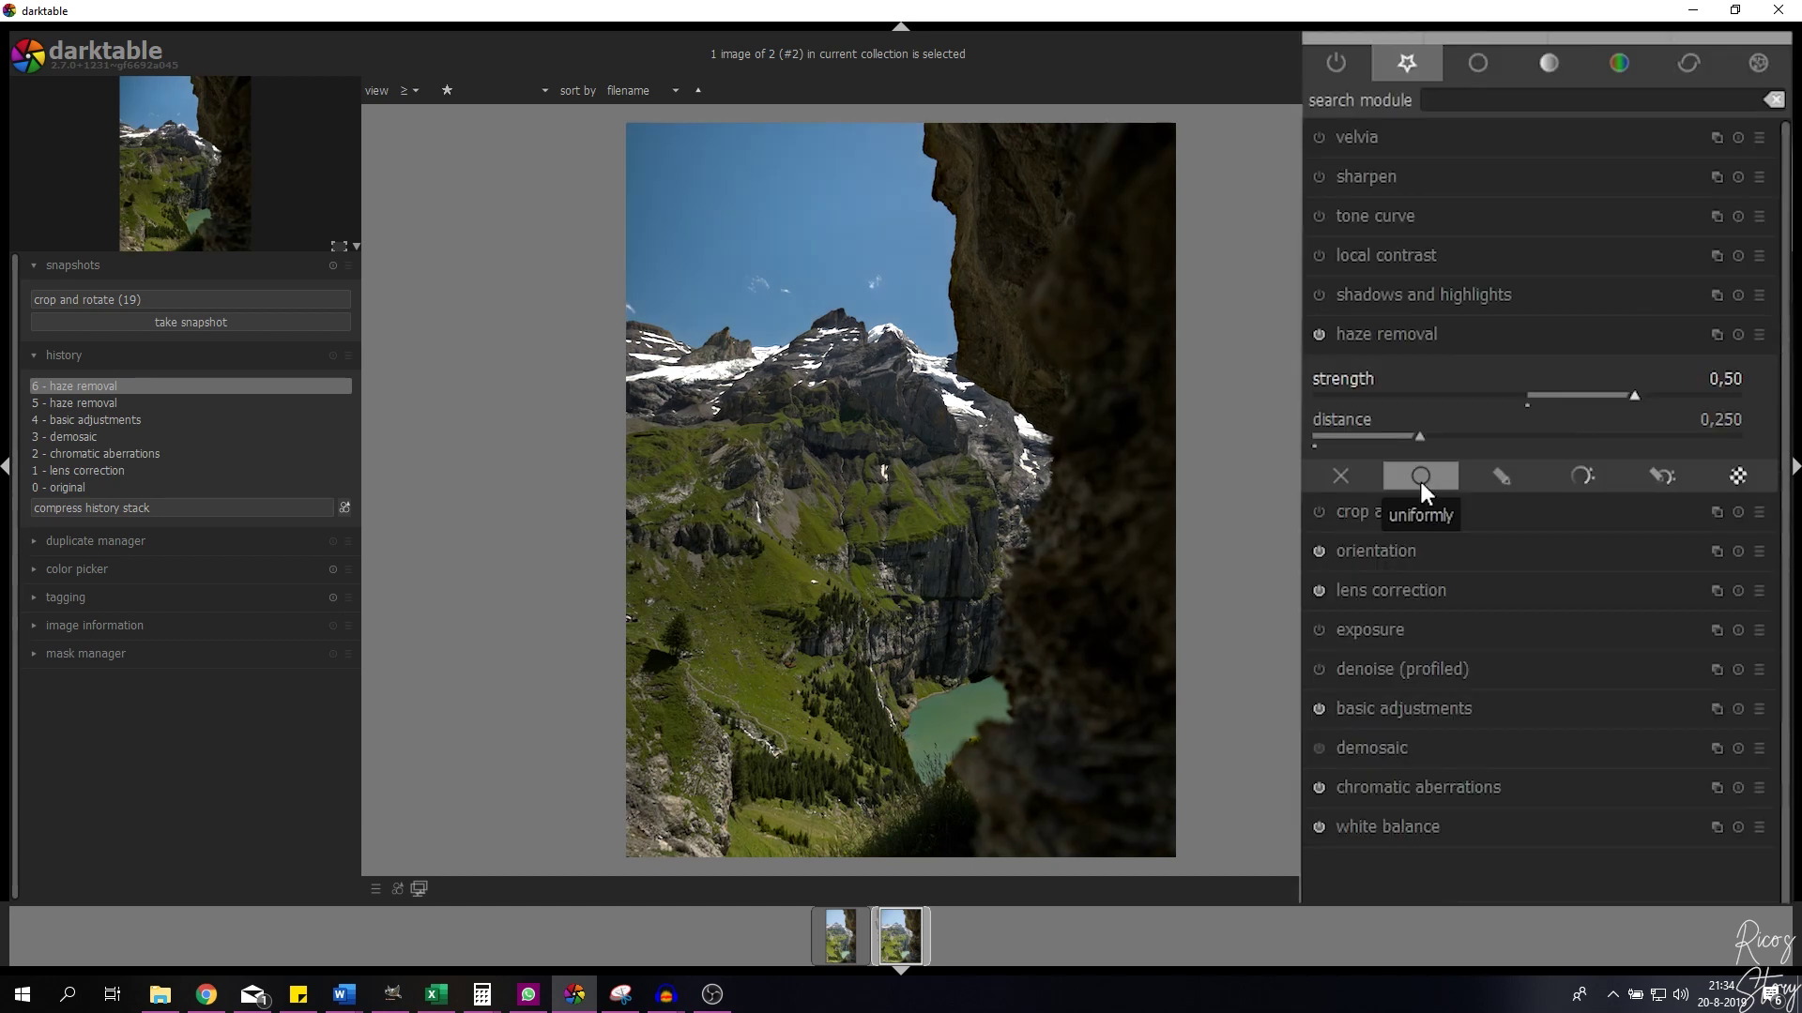
# Step: Blend haze removal uniformly at 50% opacity and collapse the module
pyautogui.click(1418, 477)
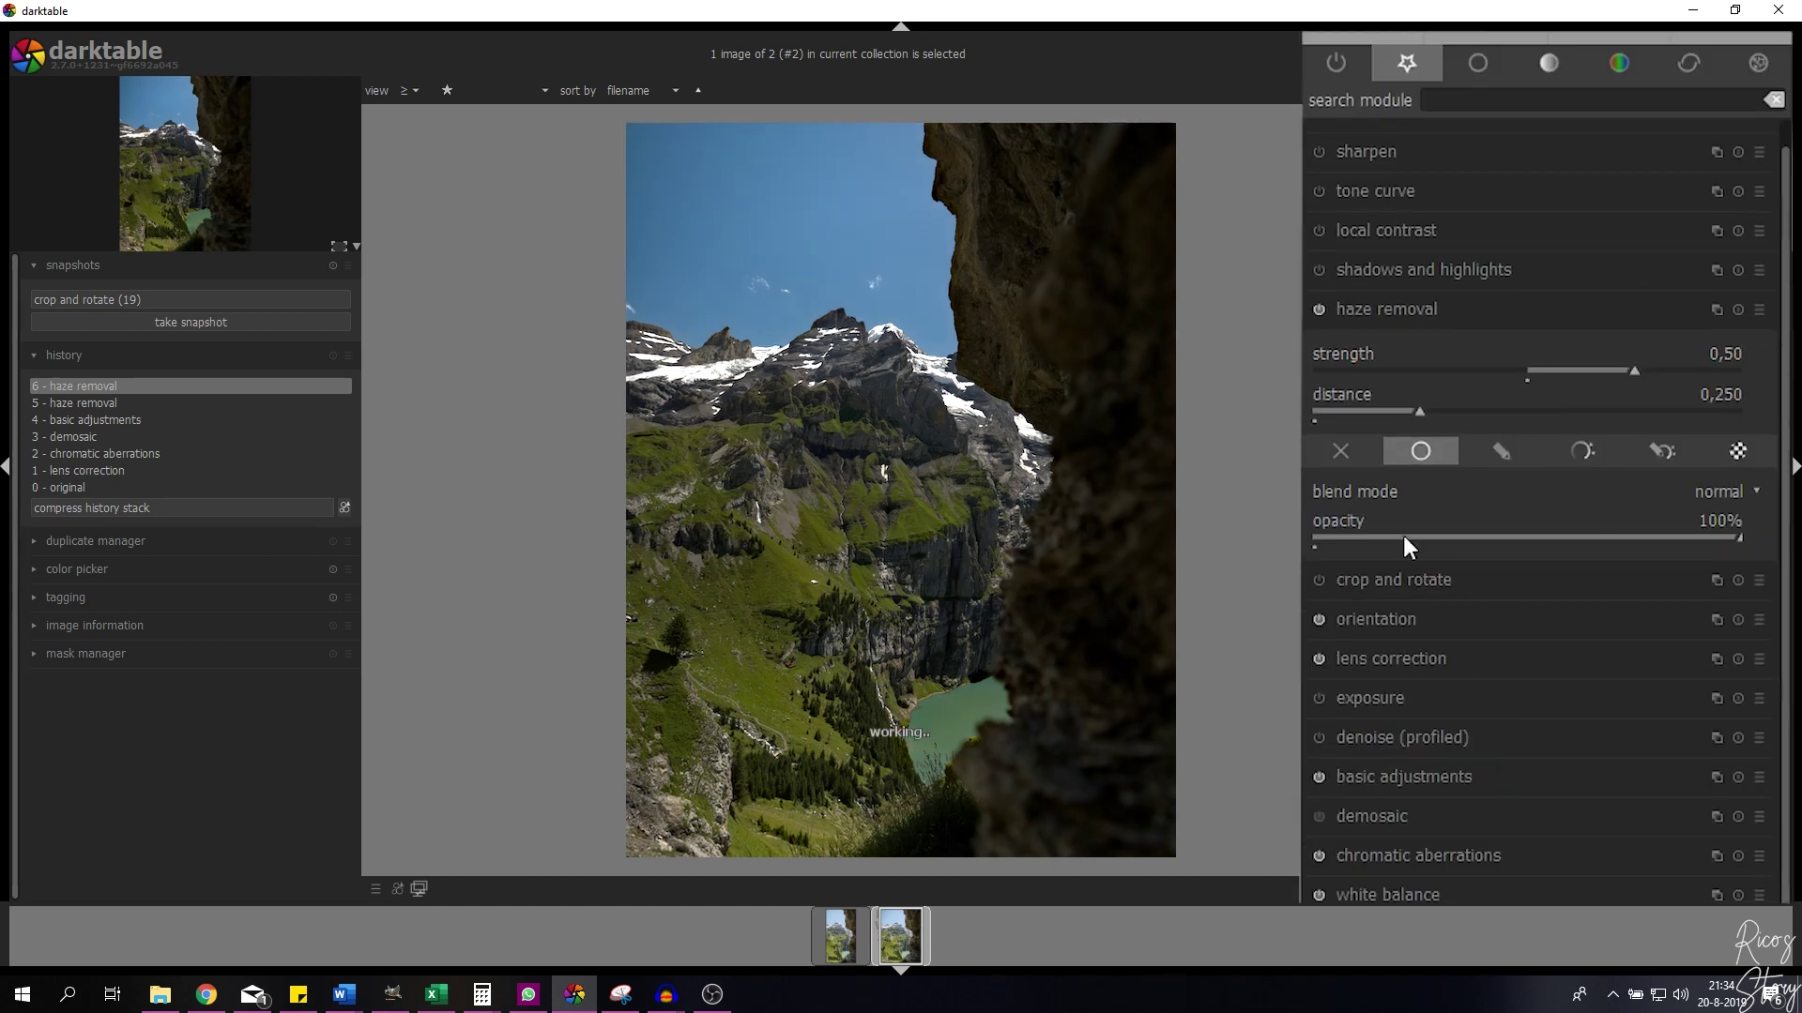
pyautogui.rightClick(1718, 523)
pyautogui.write('50')
pyautogui.press('Return')
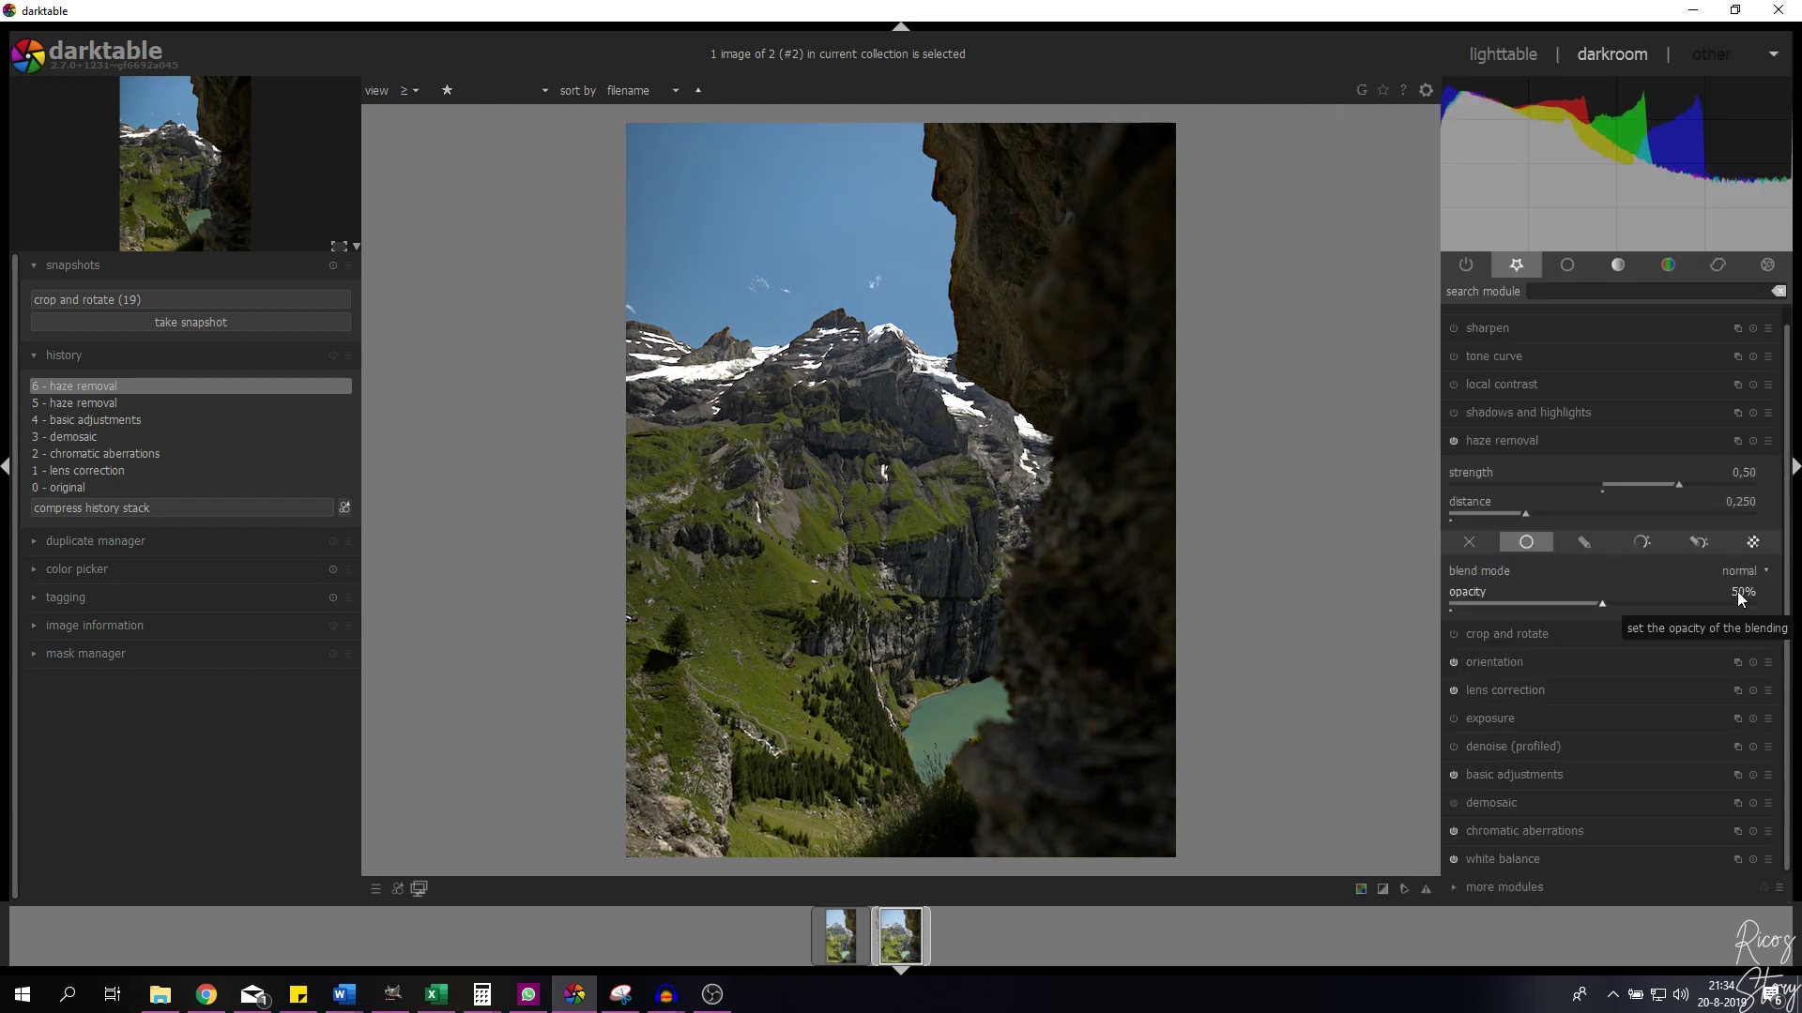
pyautogui.click(1522, 443)
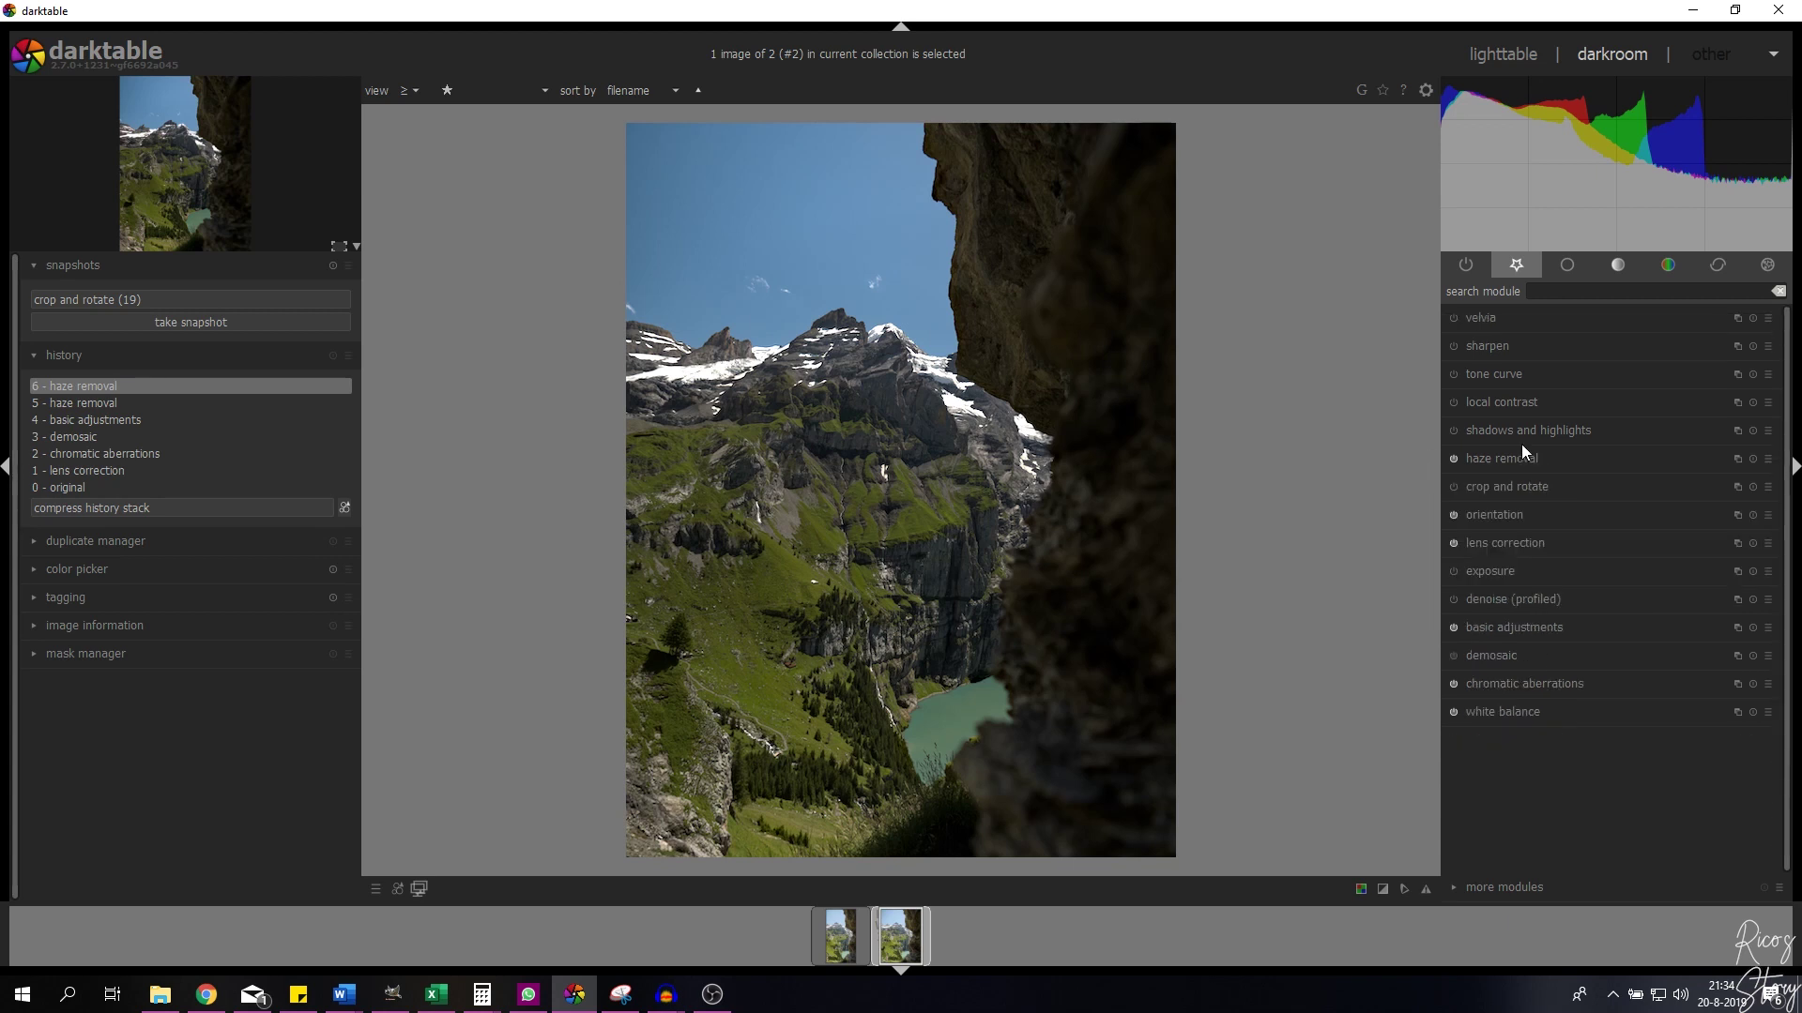
# Step: Apply local contrast with the detail set to 250% and collapse the module
pyautogui.click(1512, 402)
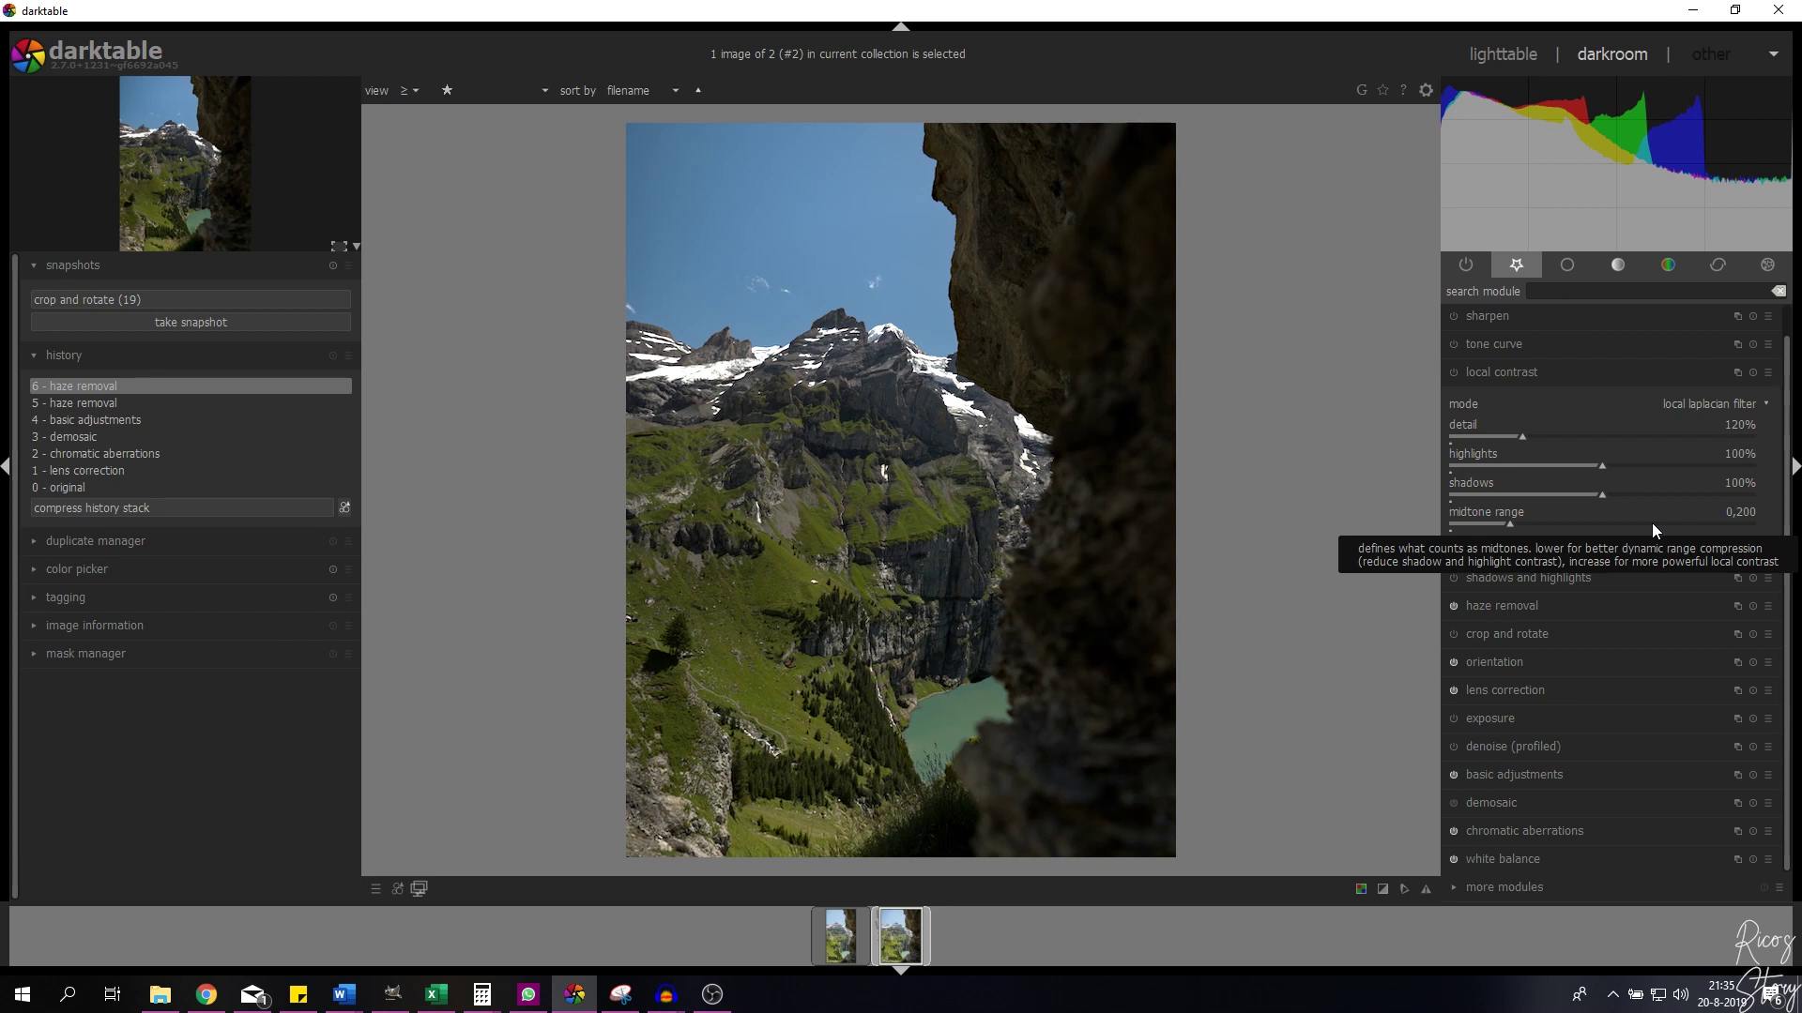
pyautogui.rightClick(1734, 427)
pyautogui.write('250')
pyautogui.press('Return')
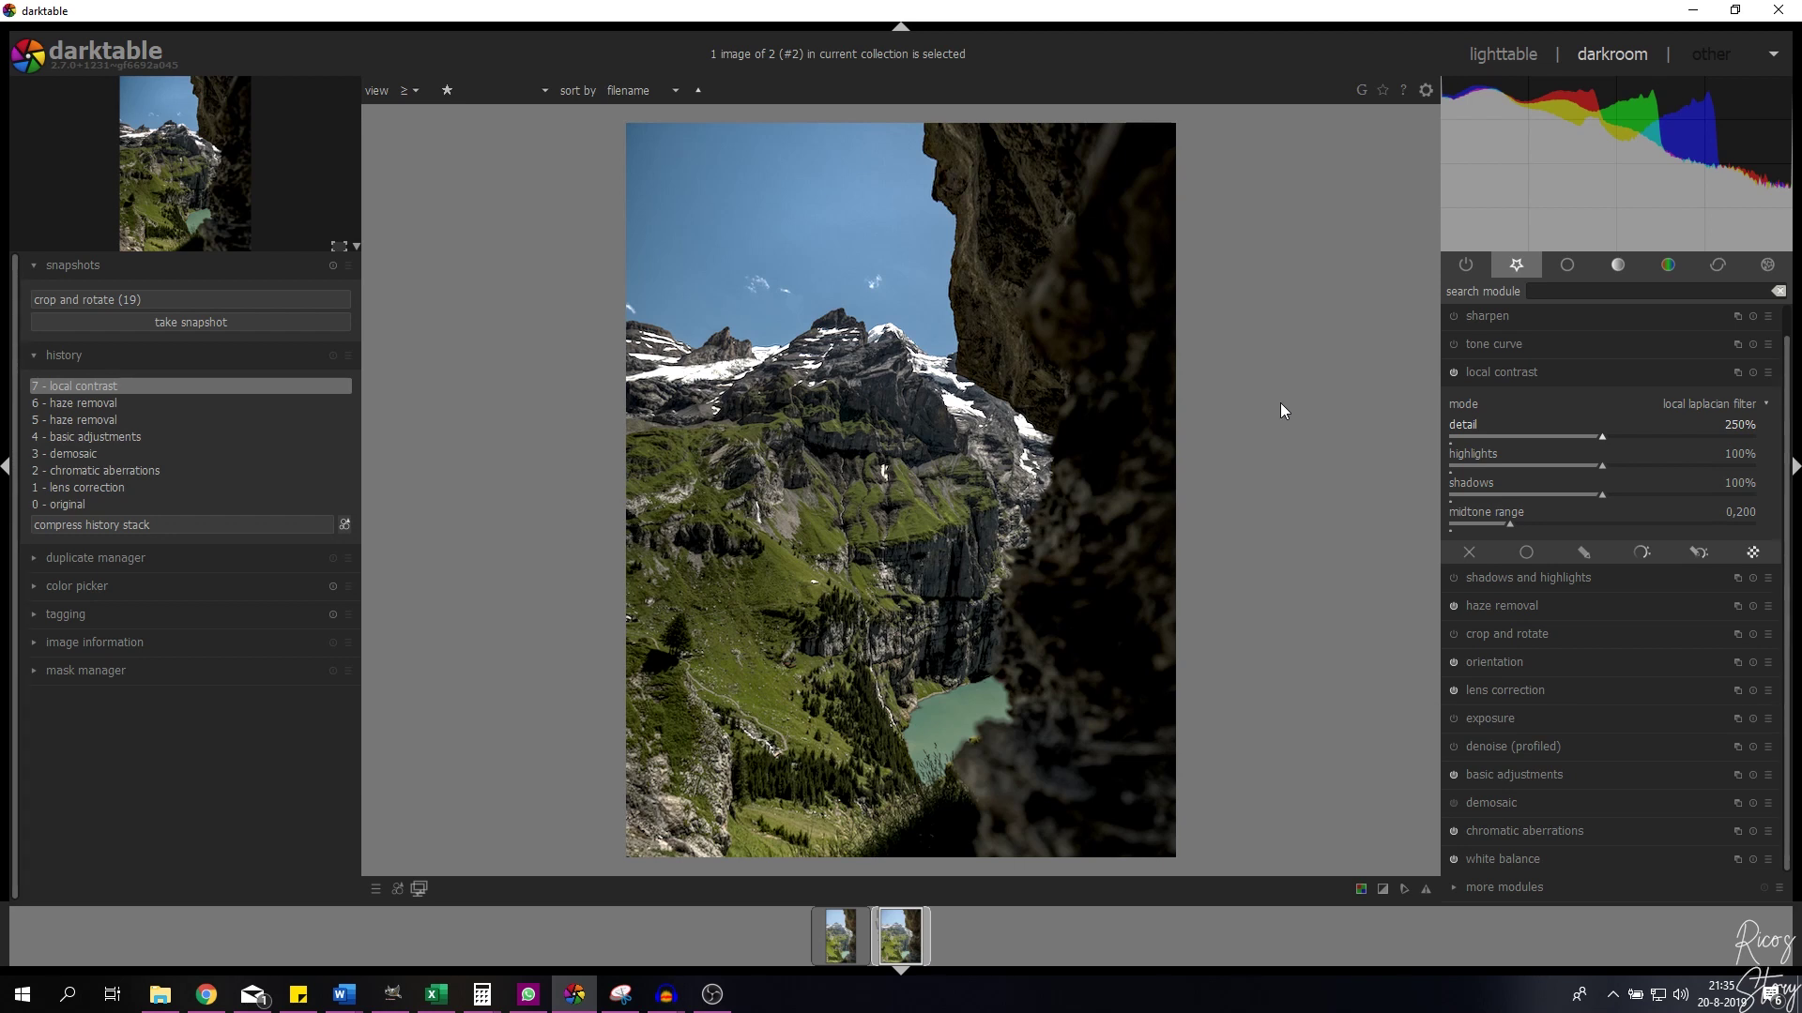
pyautogui.click(1517, 376)
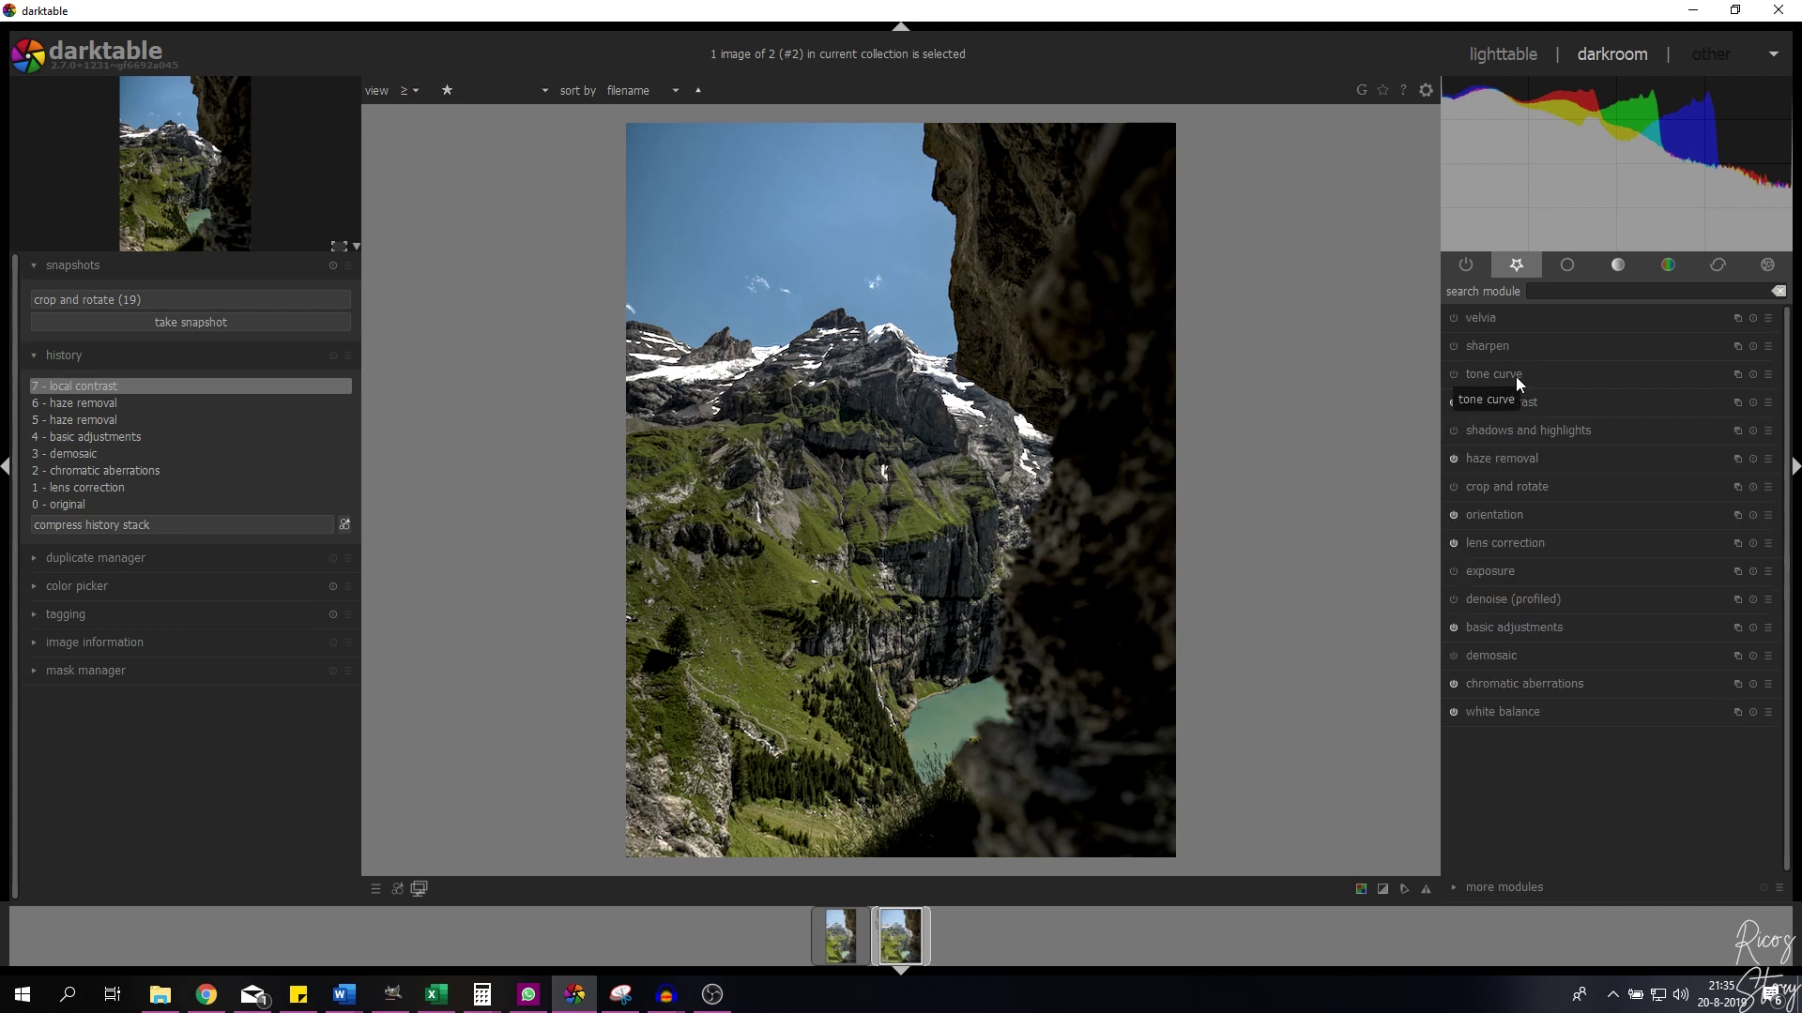
# Step: Enable the sharpen module with its default settings and review its parameters
pyautogui.click(1453, 347)
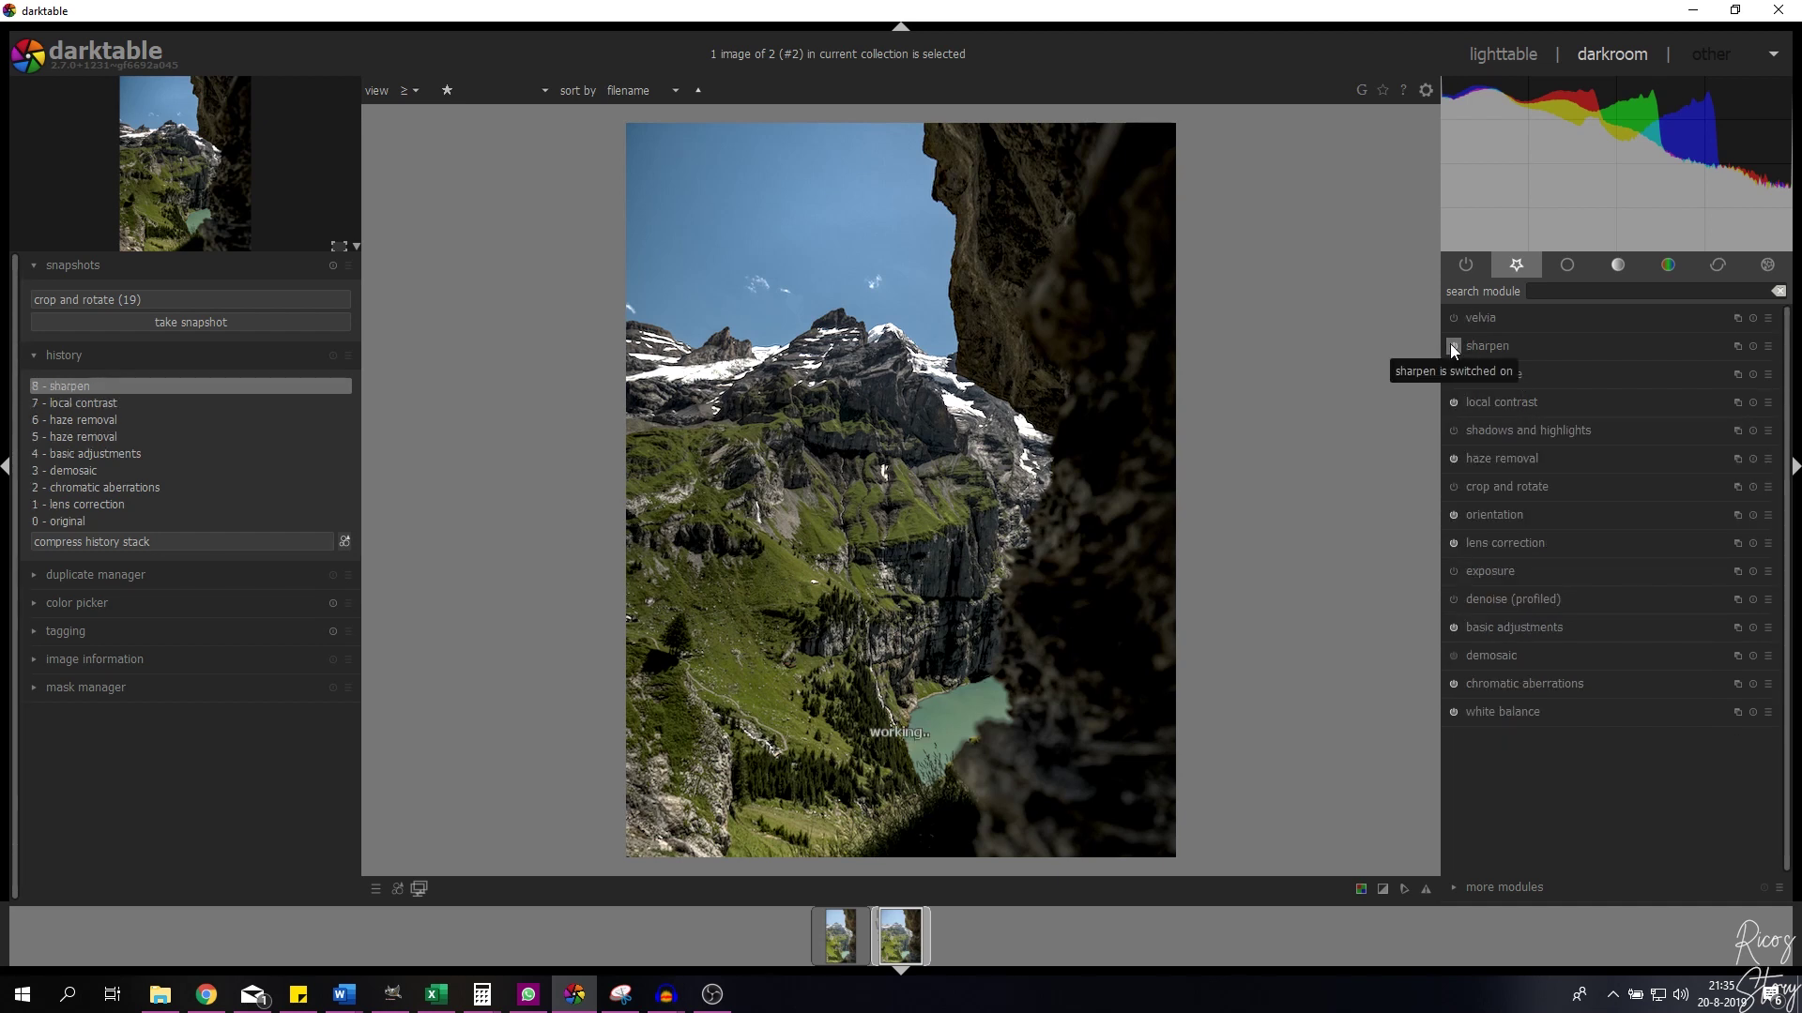
pyautogui.click(1528, 346)
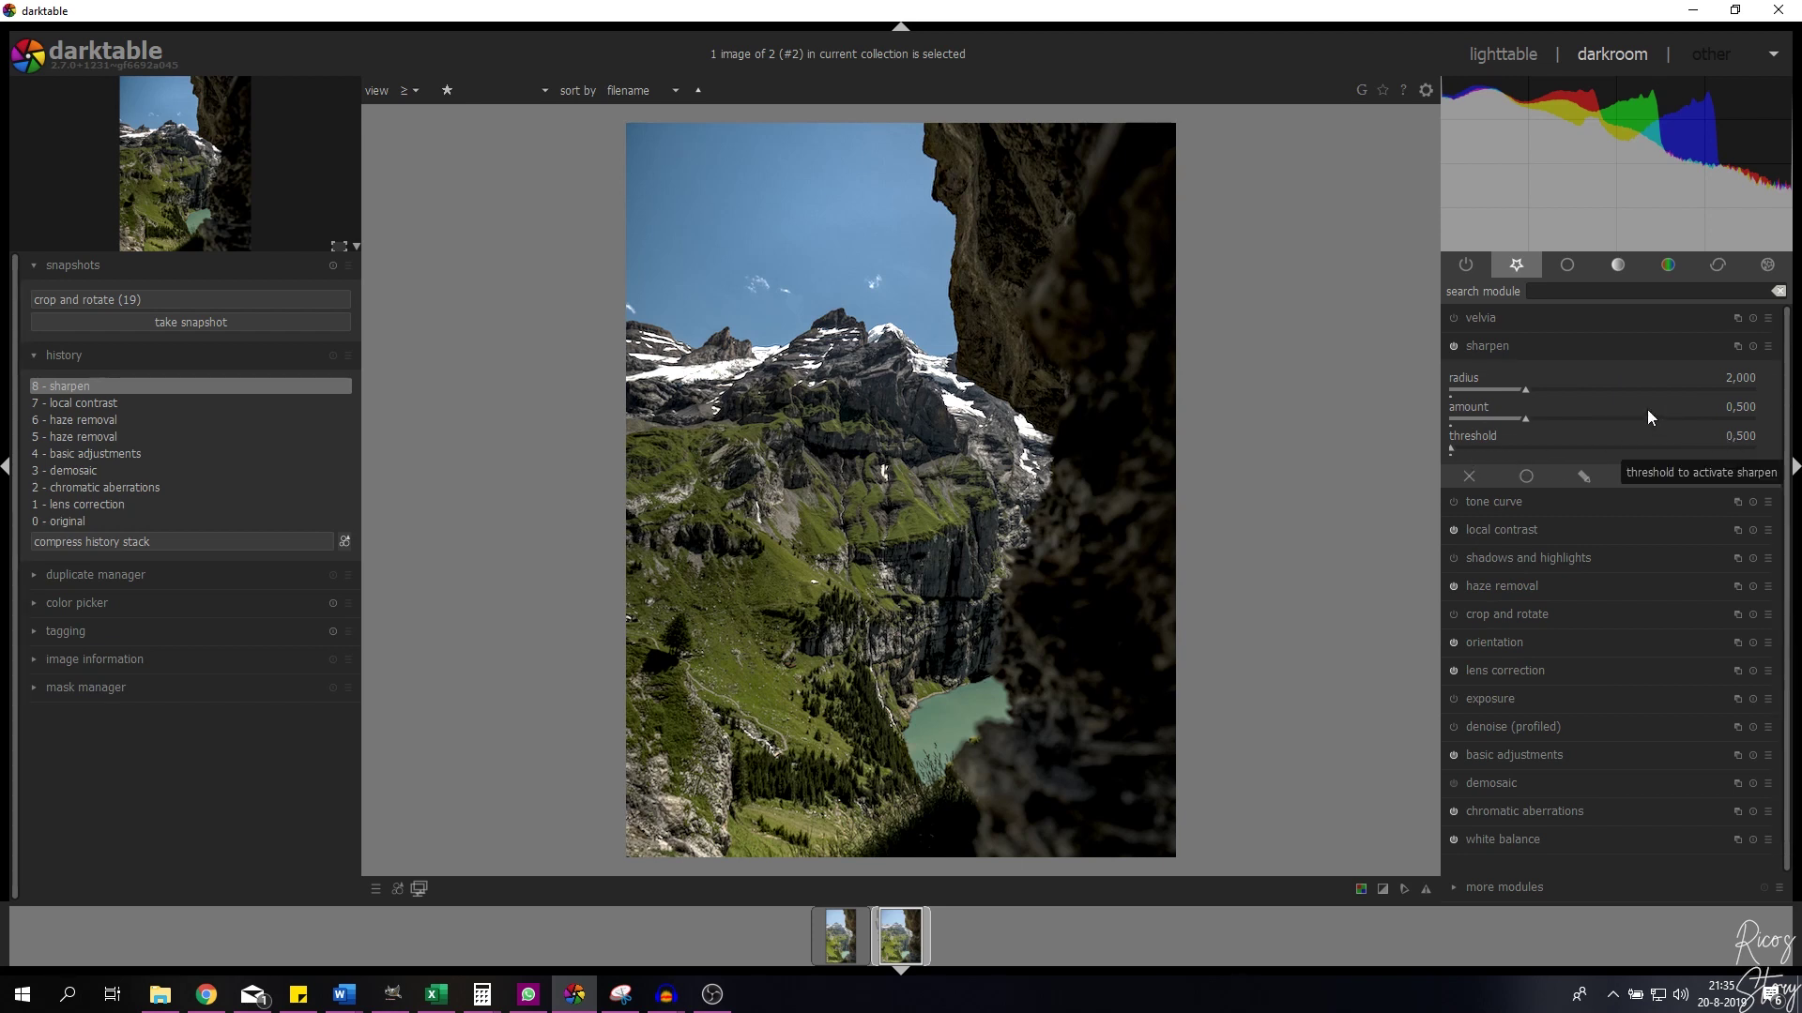
pyautogui.click(1505, 344)
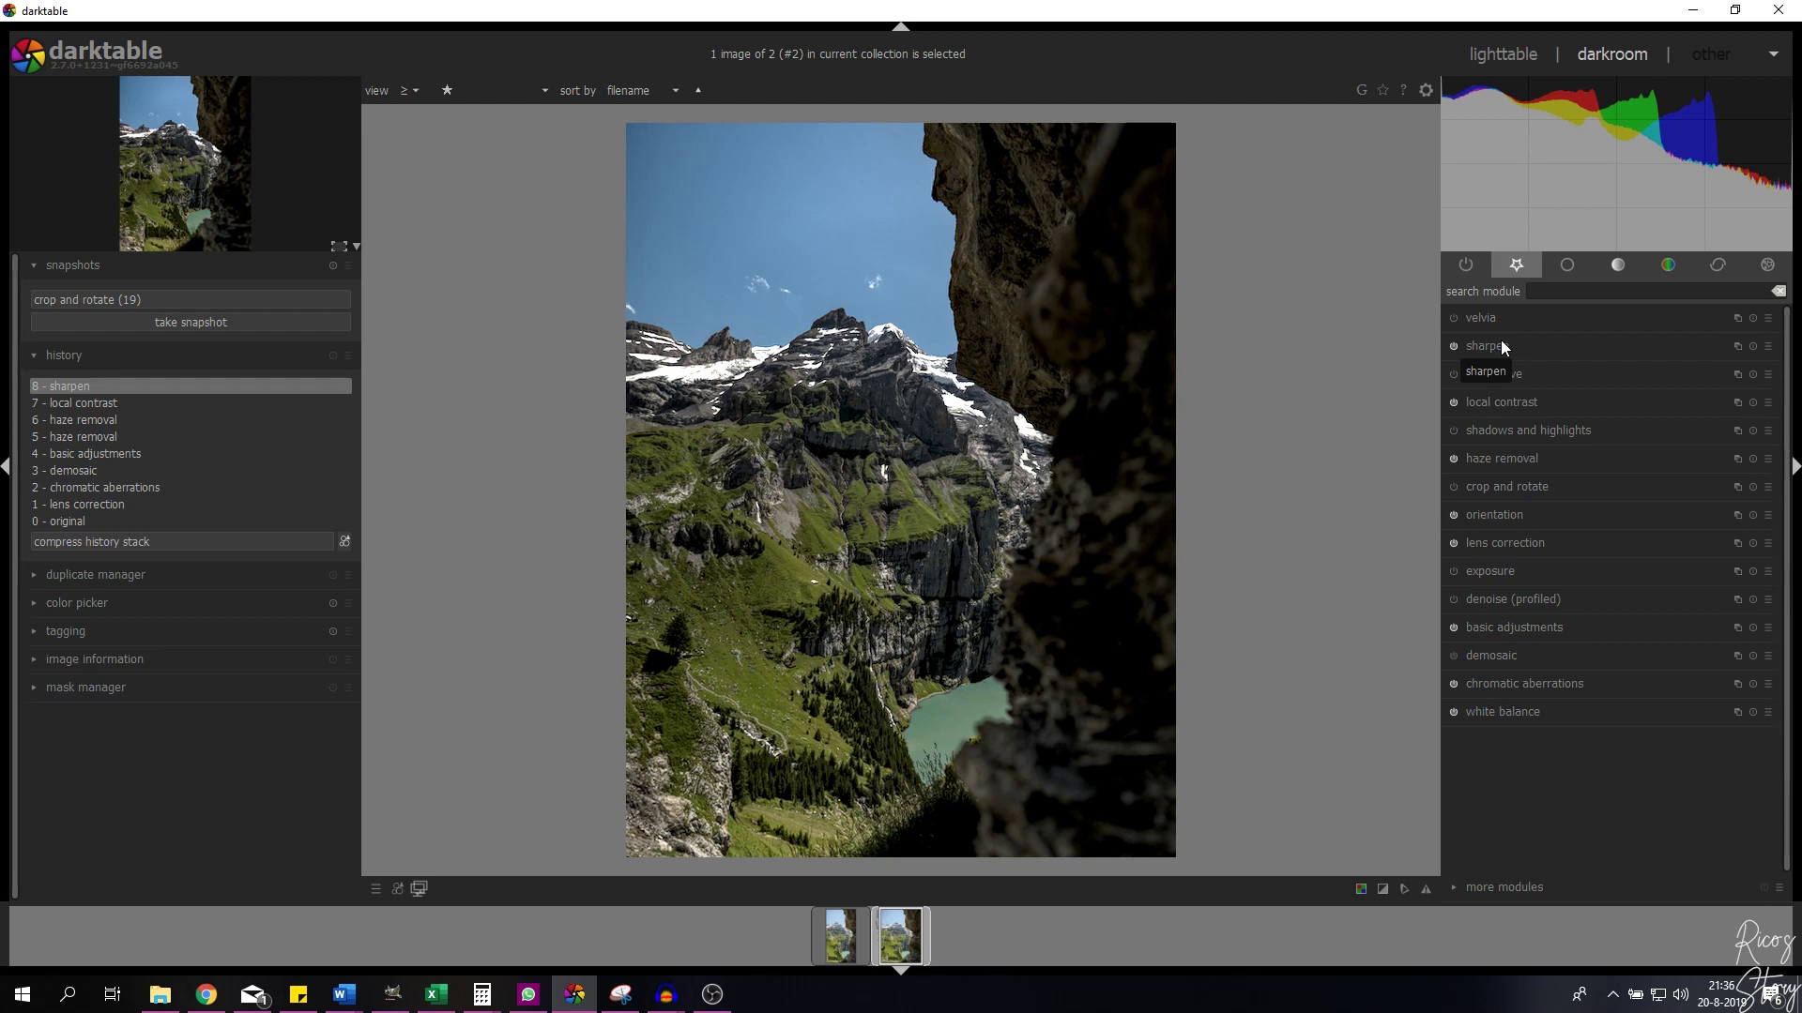
# Step: Check the image information and apply the "chroma (use on 1st instance)" preset to denoise (profiled)
pyautogui.scroll(4, 922, 263)
pyautogui.scroll(1, 922, 263)
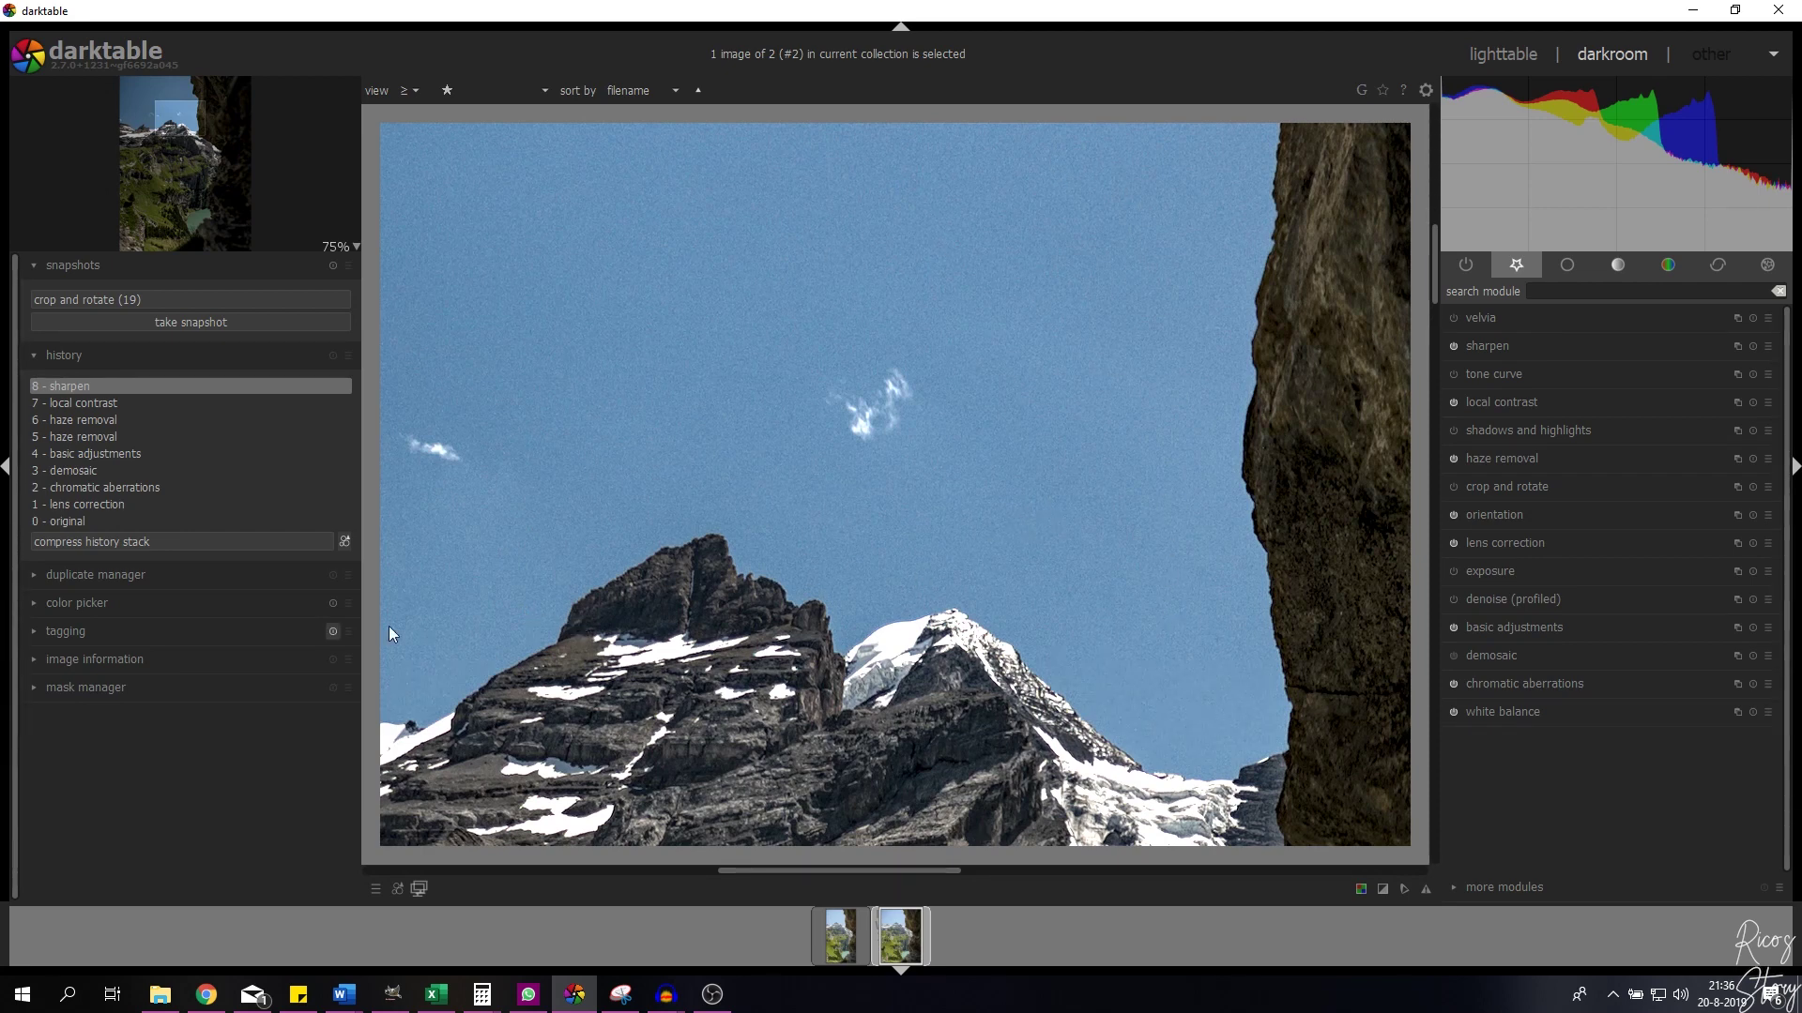
pyautogui.click(110, 662)
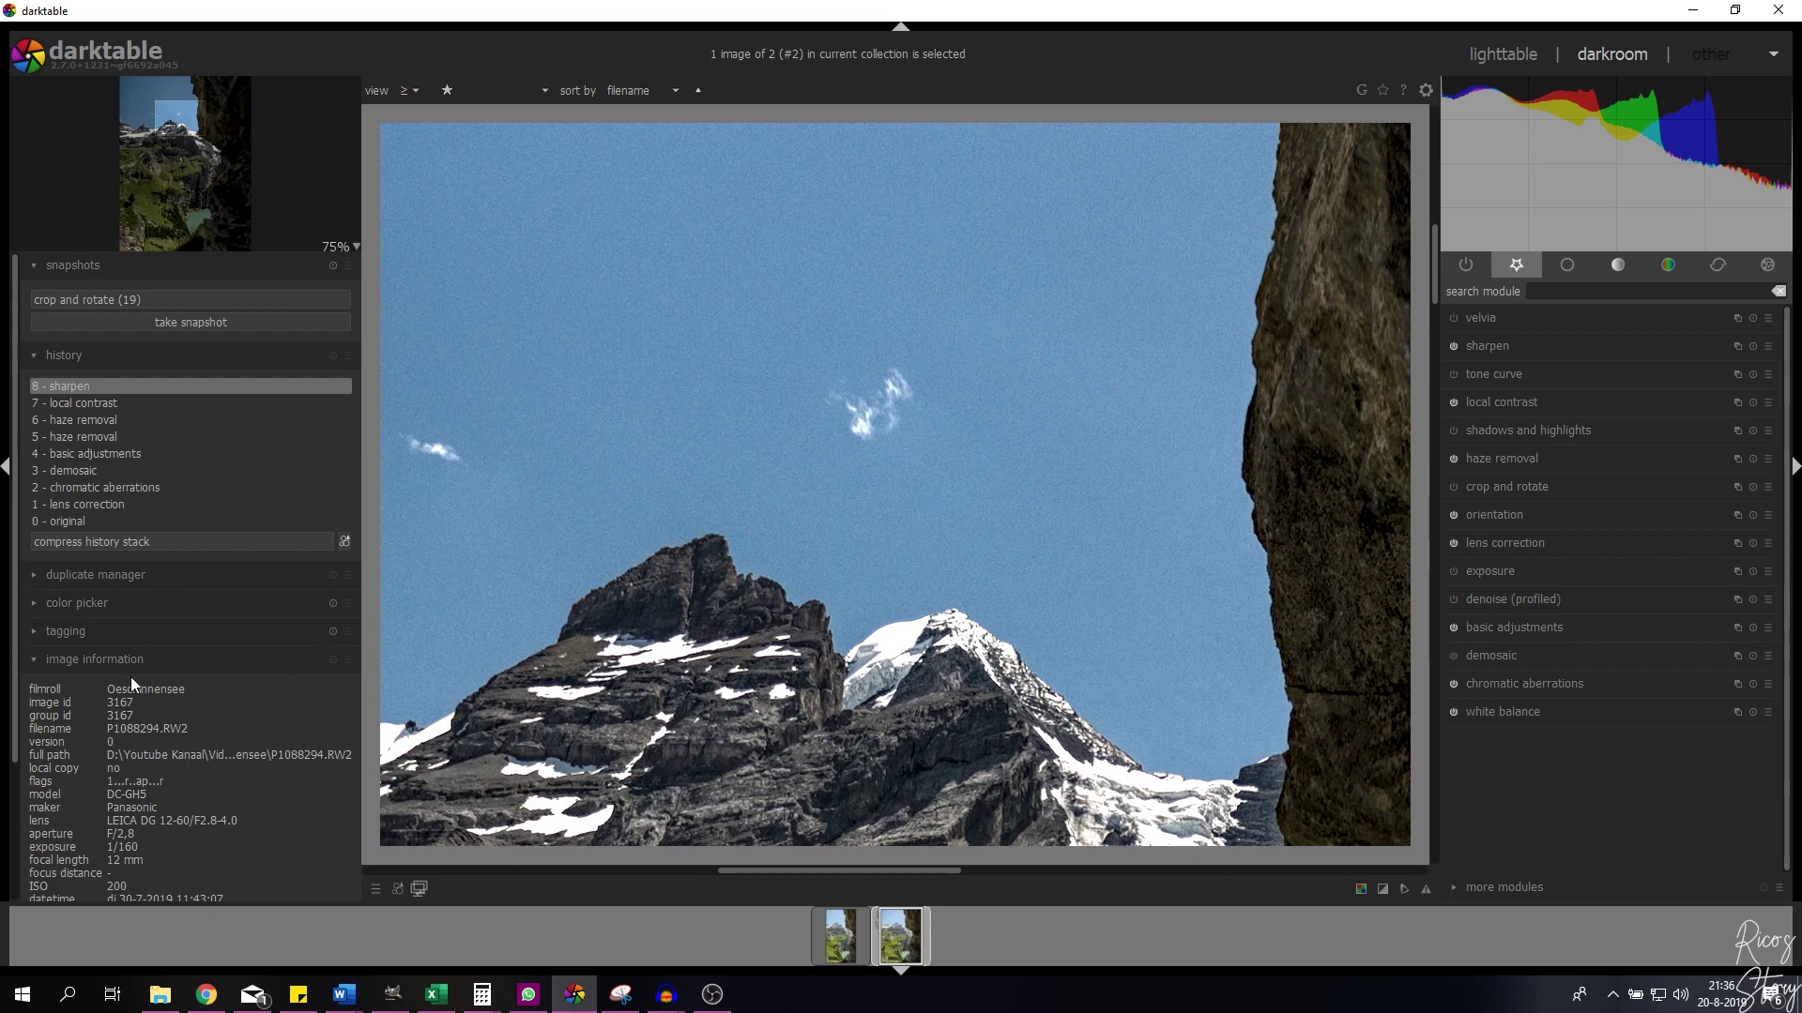
pyautogui.click(109, 659)
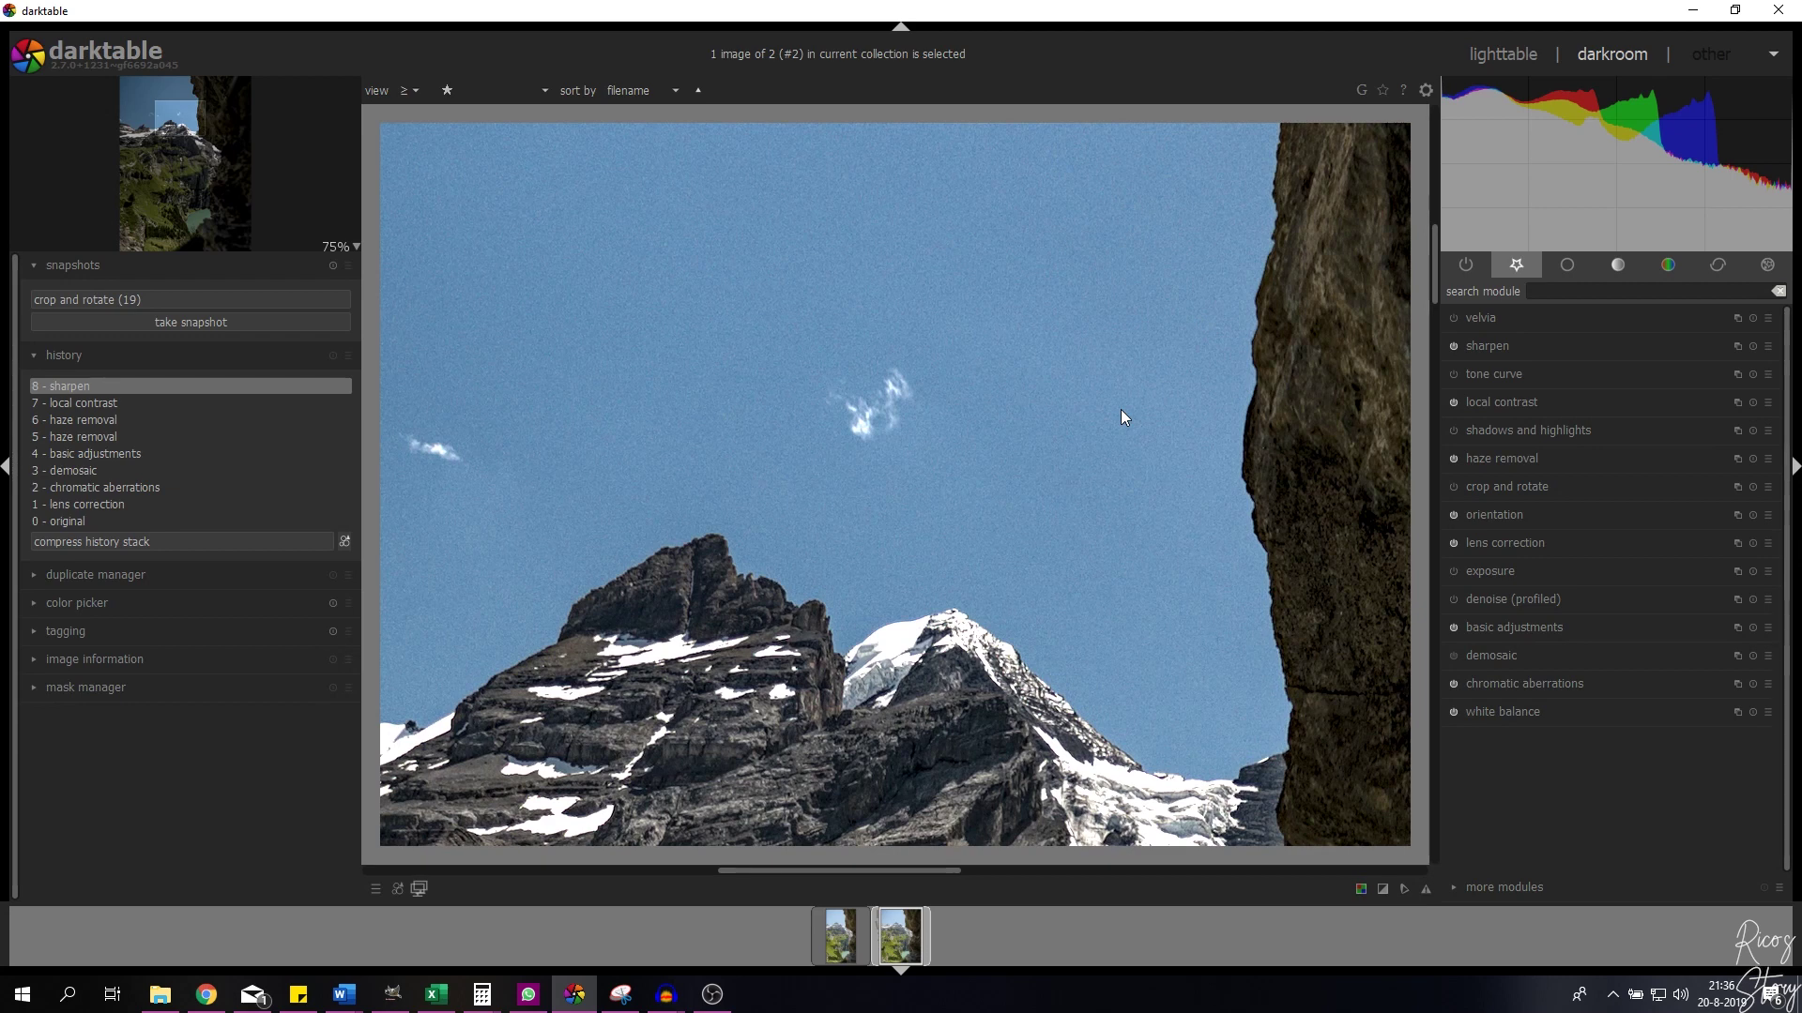
pyautogui.click(1767, 601)
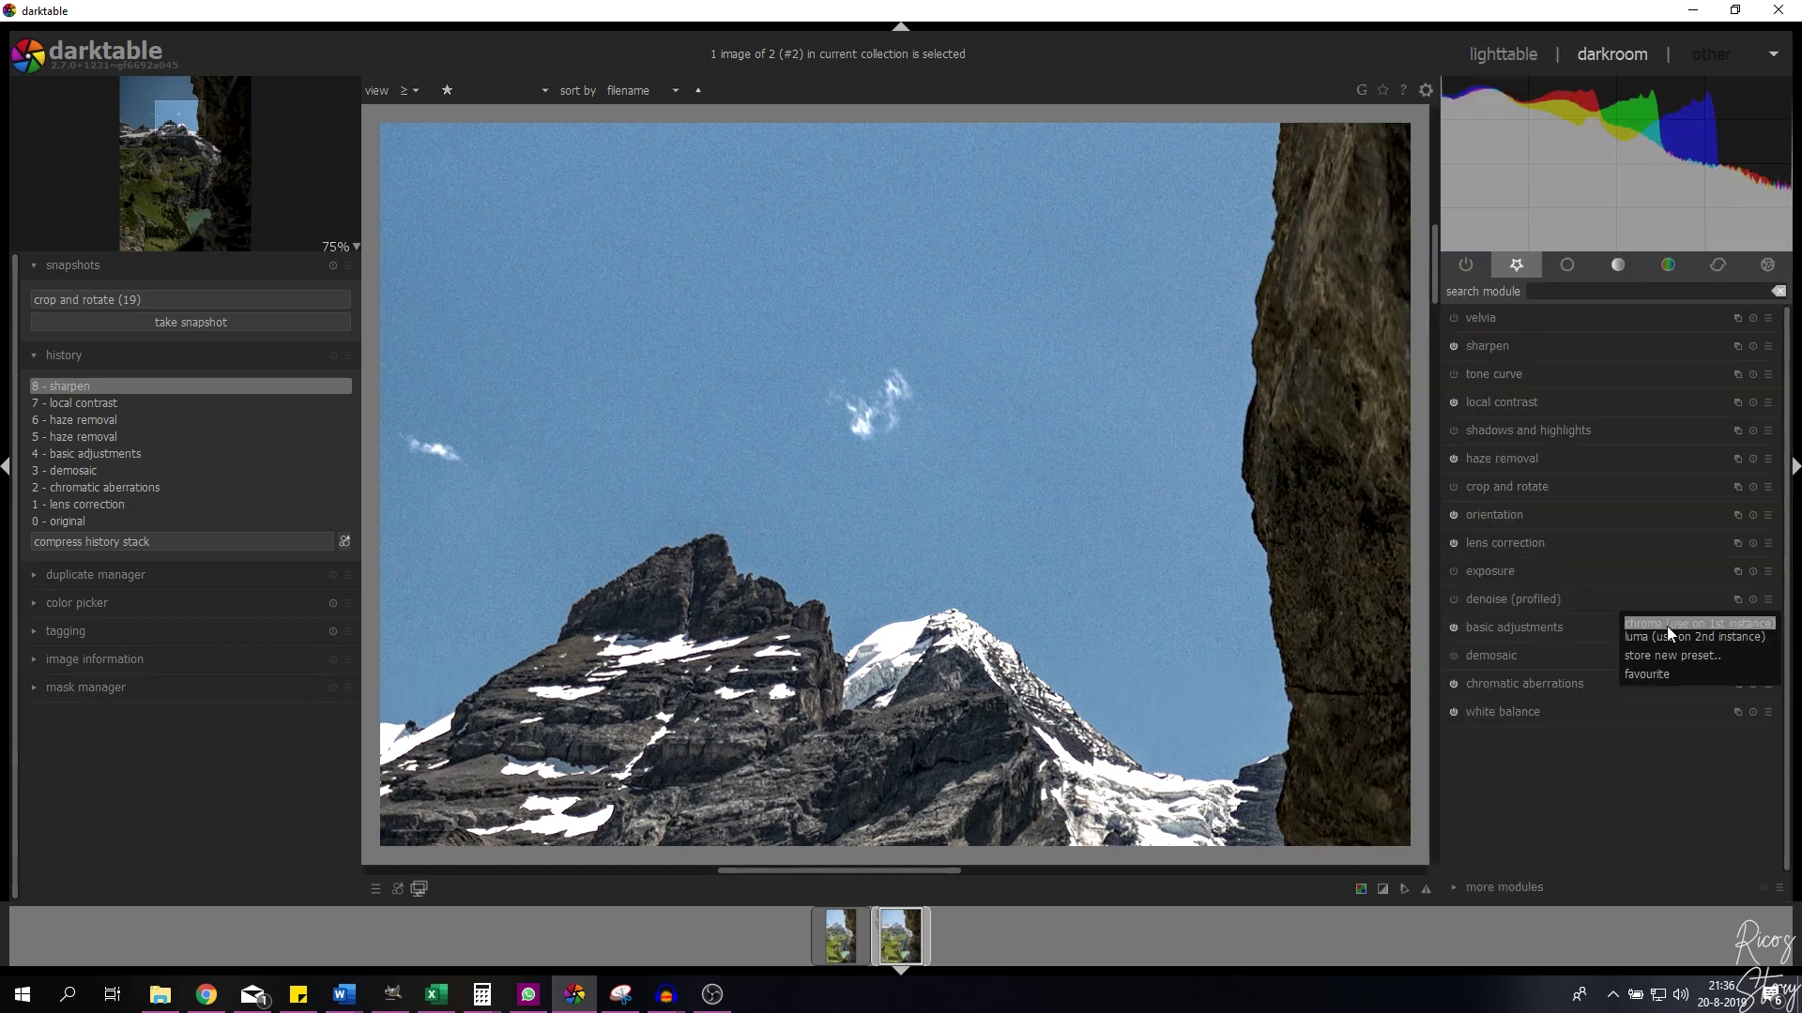
pyautogui.click(1666, 627)
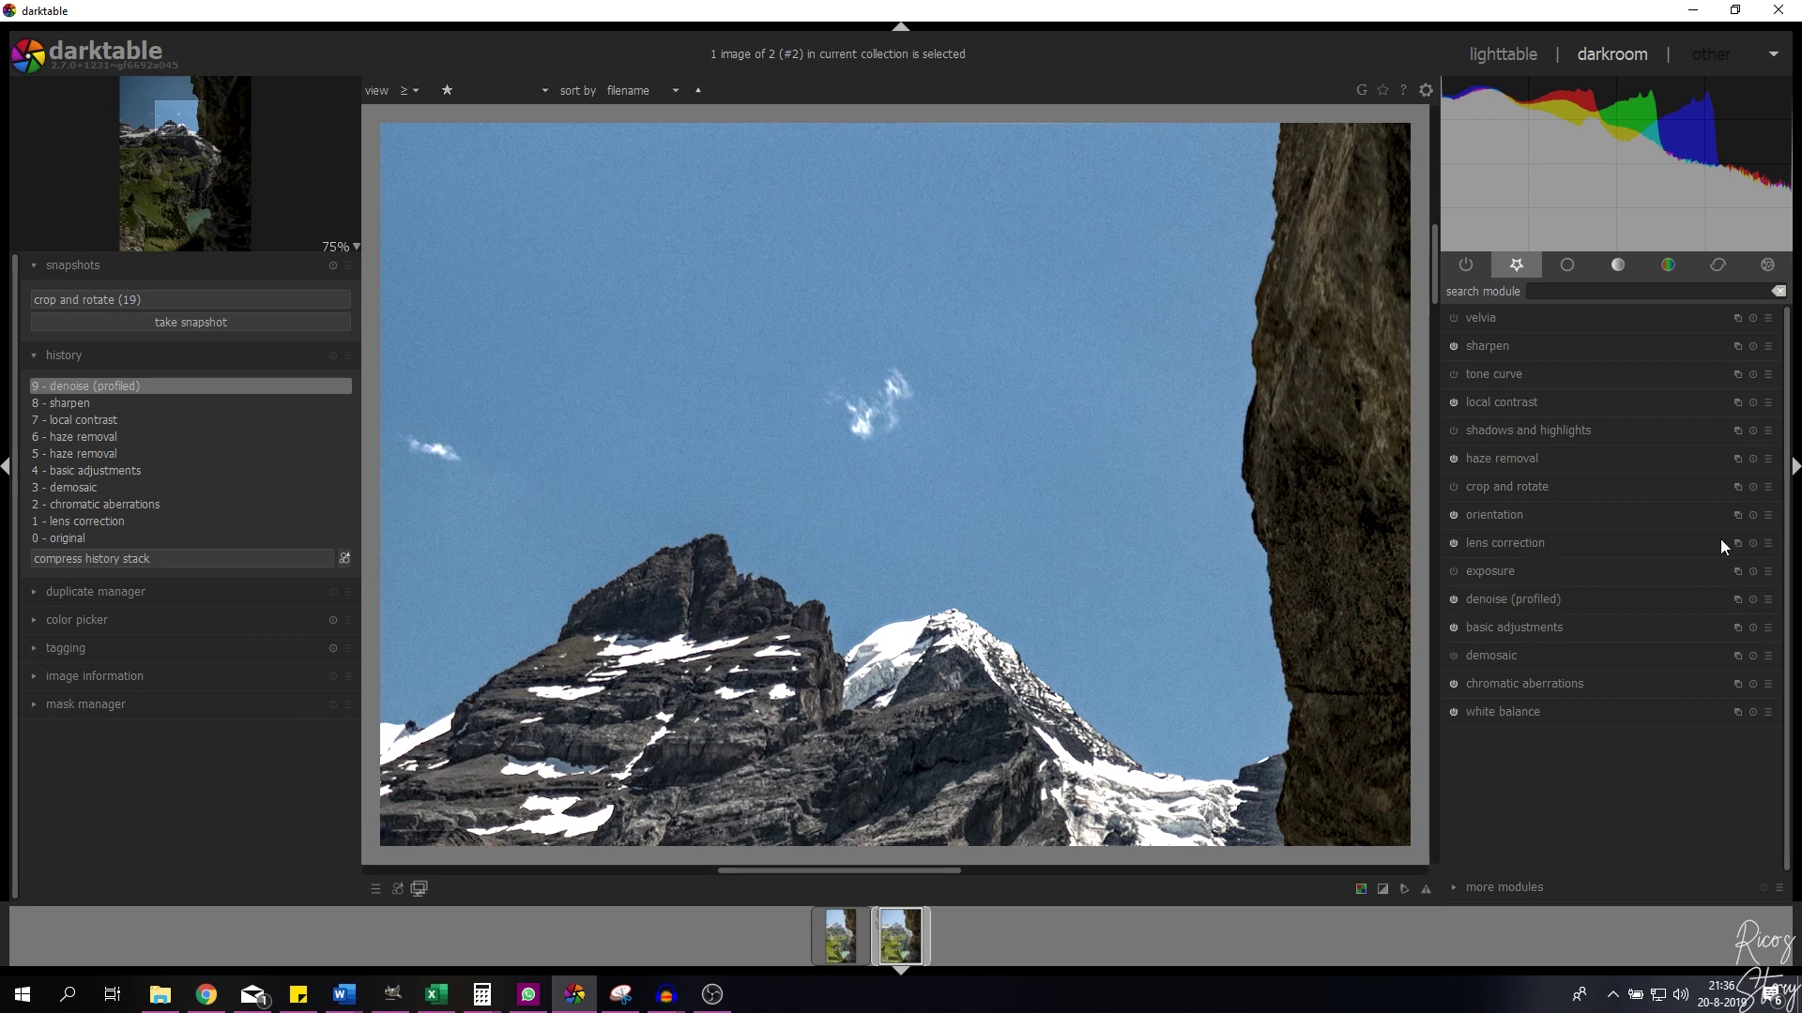
# Step: Add a new instance of denoise (profiled) and apply the "luma (use on 2nd instance)" preset to it
pyautogui.click(1737, 600)
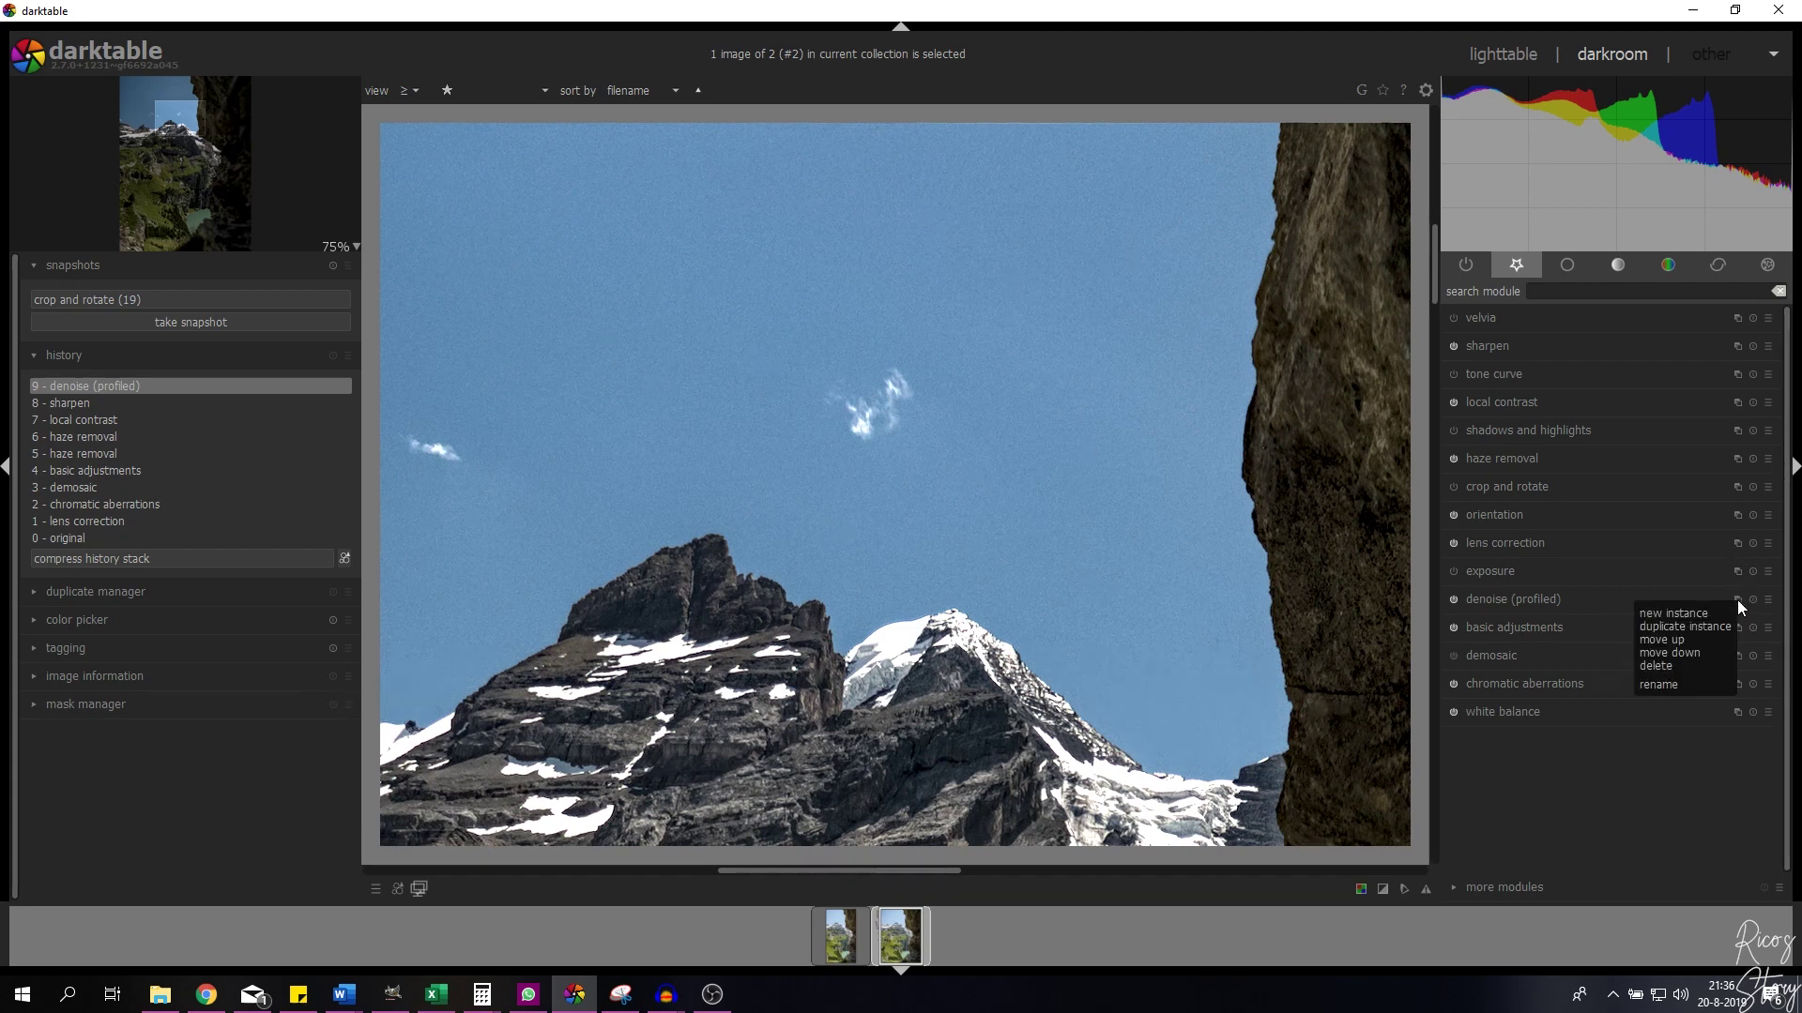
pyautogui.click(1678, 613)
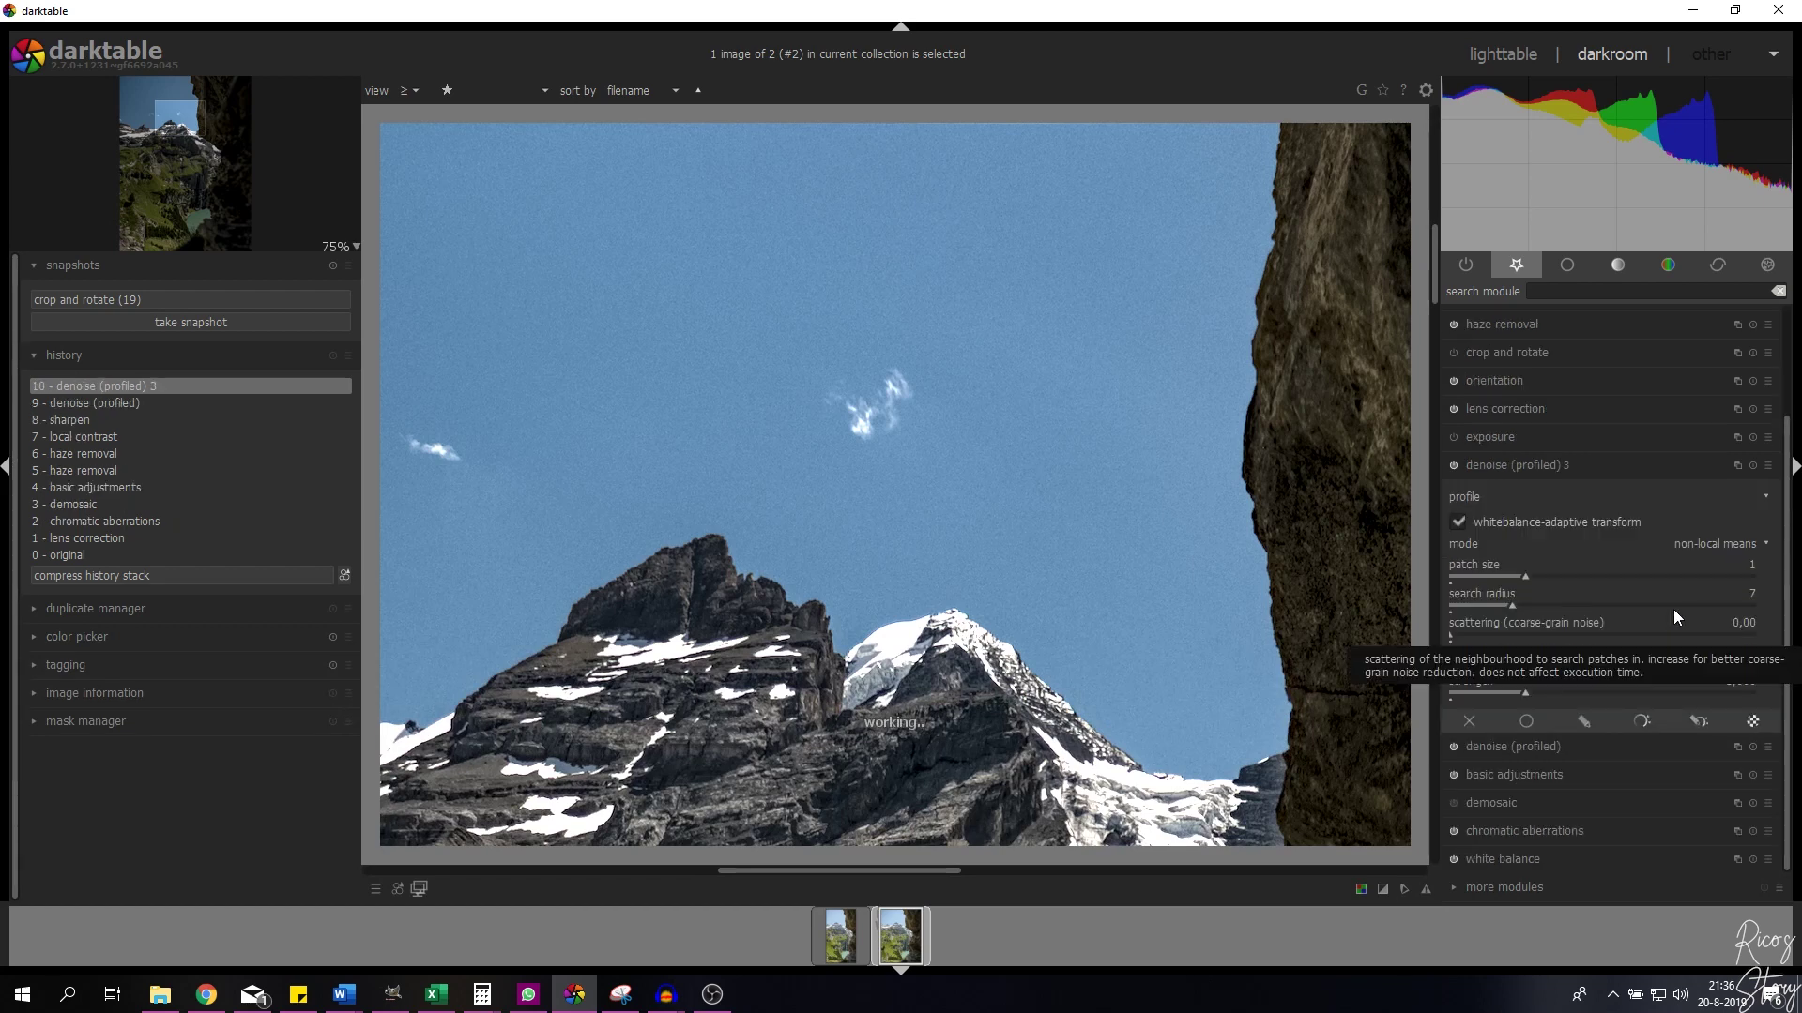
pyautogui.click(1768, 465)
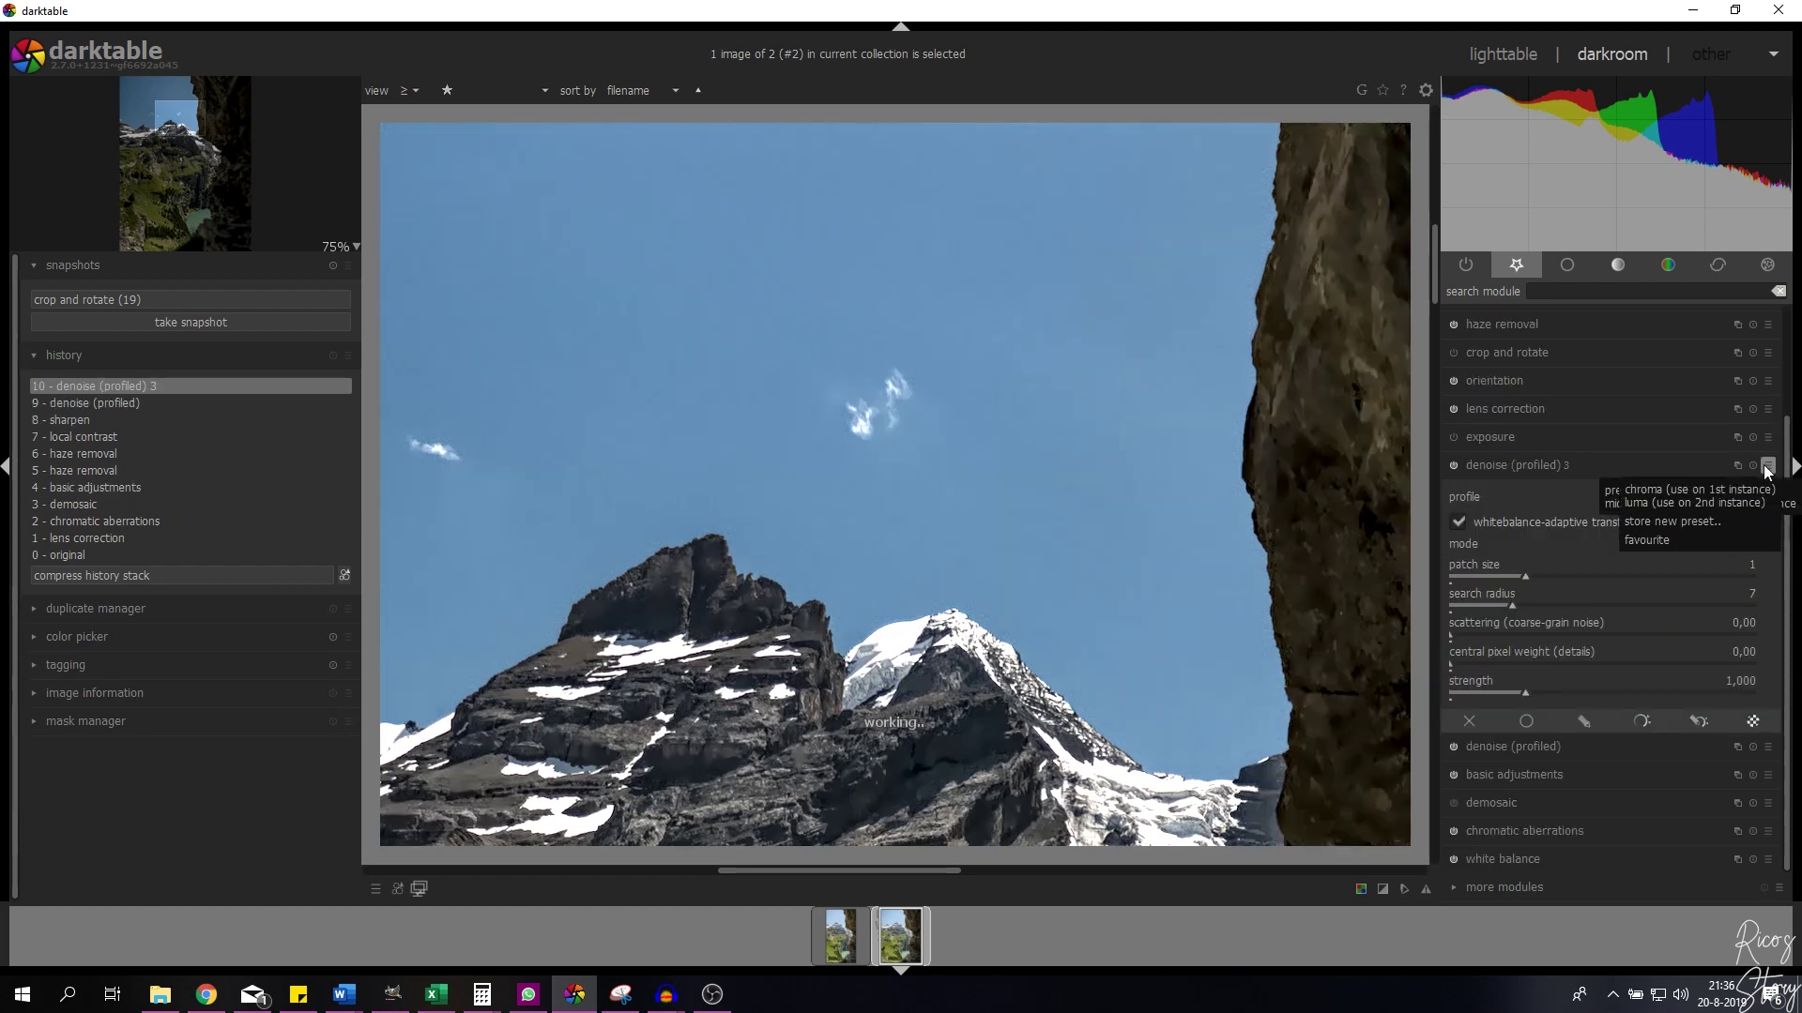
pyautogui.click(1721, 505)
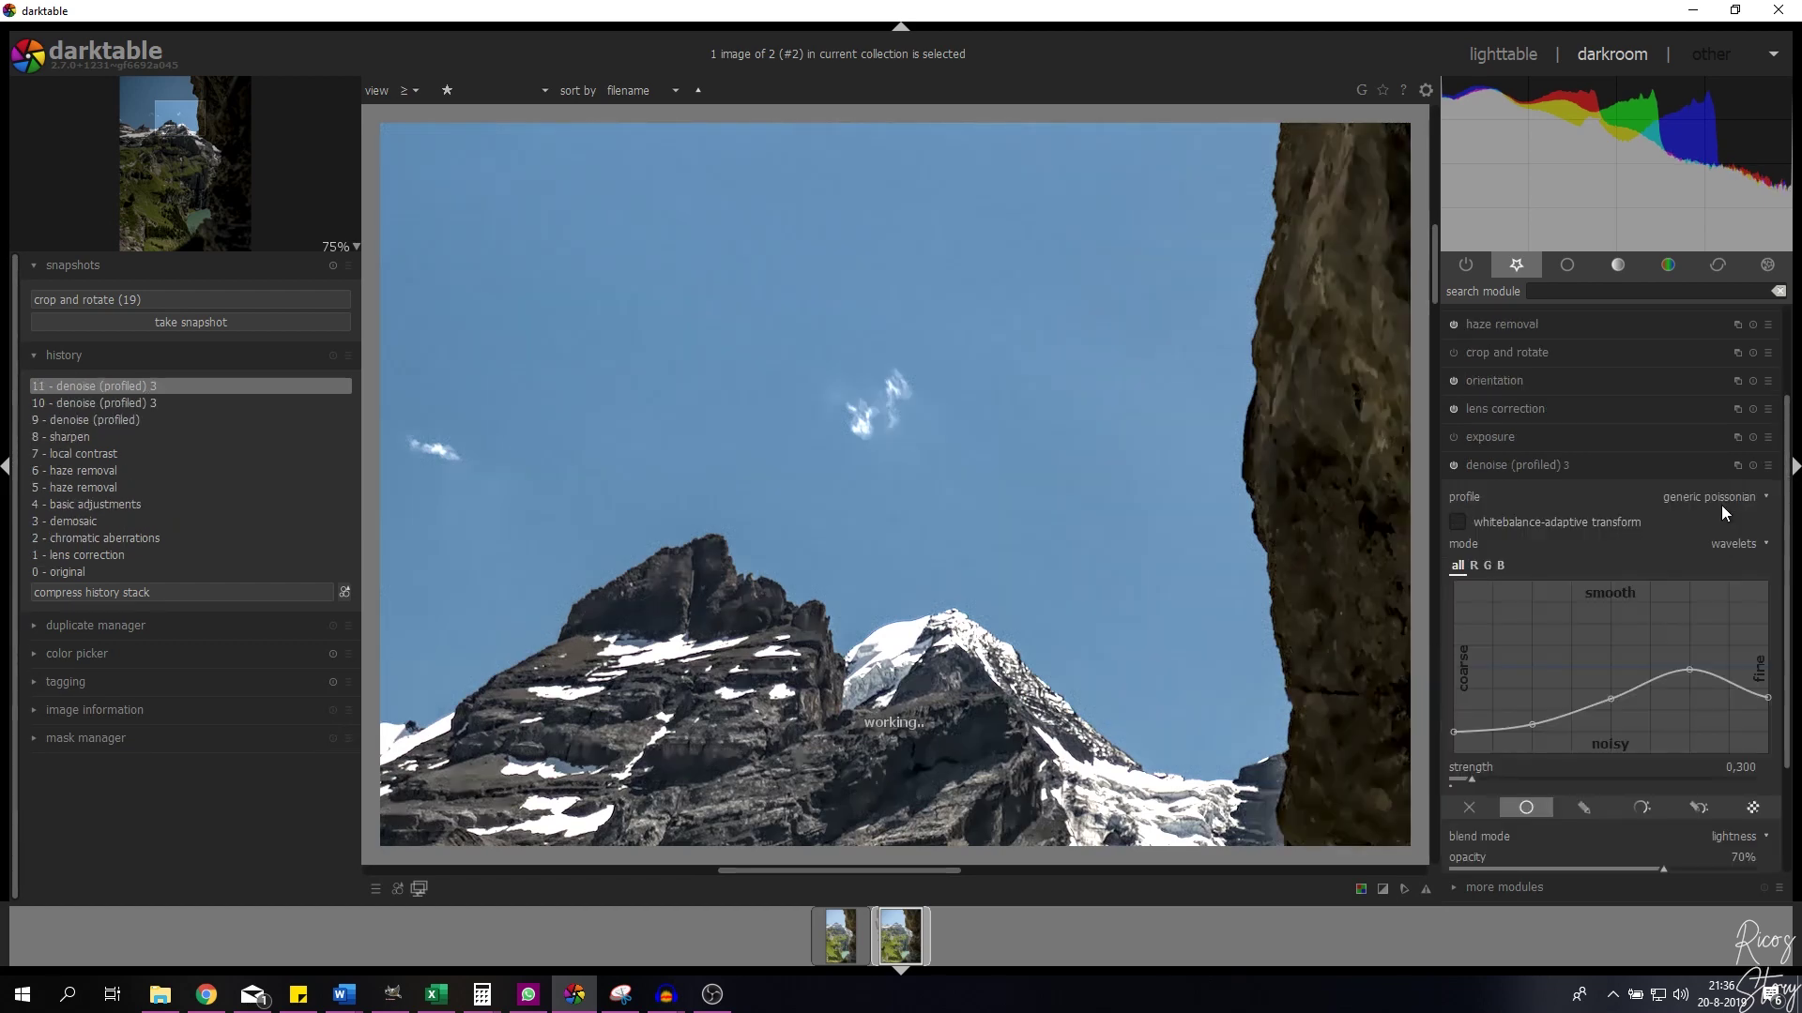
# Step: Compare the photo before and after noise reduction using the sharpen and final denoise (profiled) history states
pyautogui.click(1502, 465)
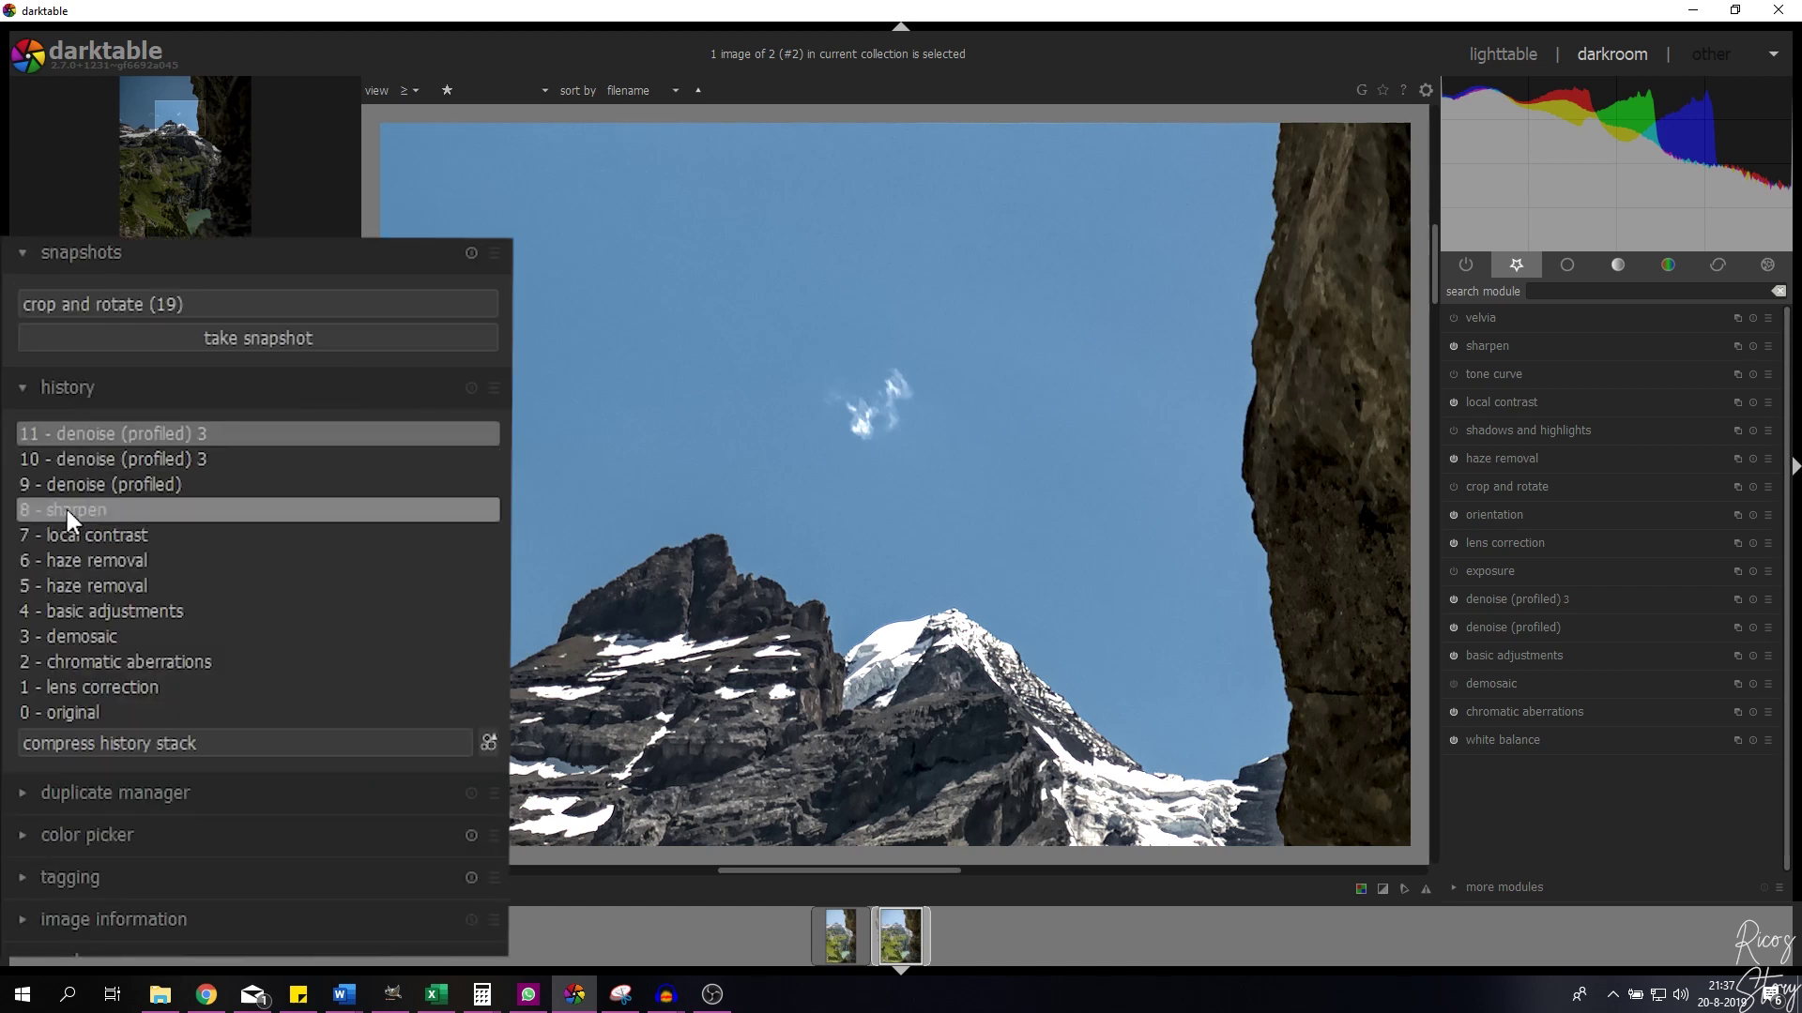
pyautogui.click(57, 509)
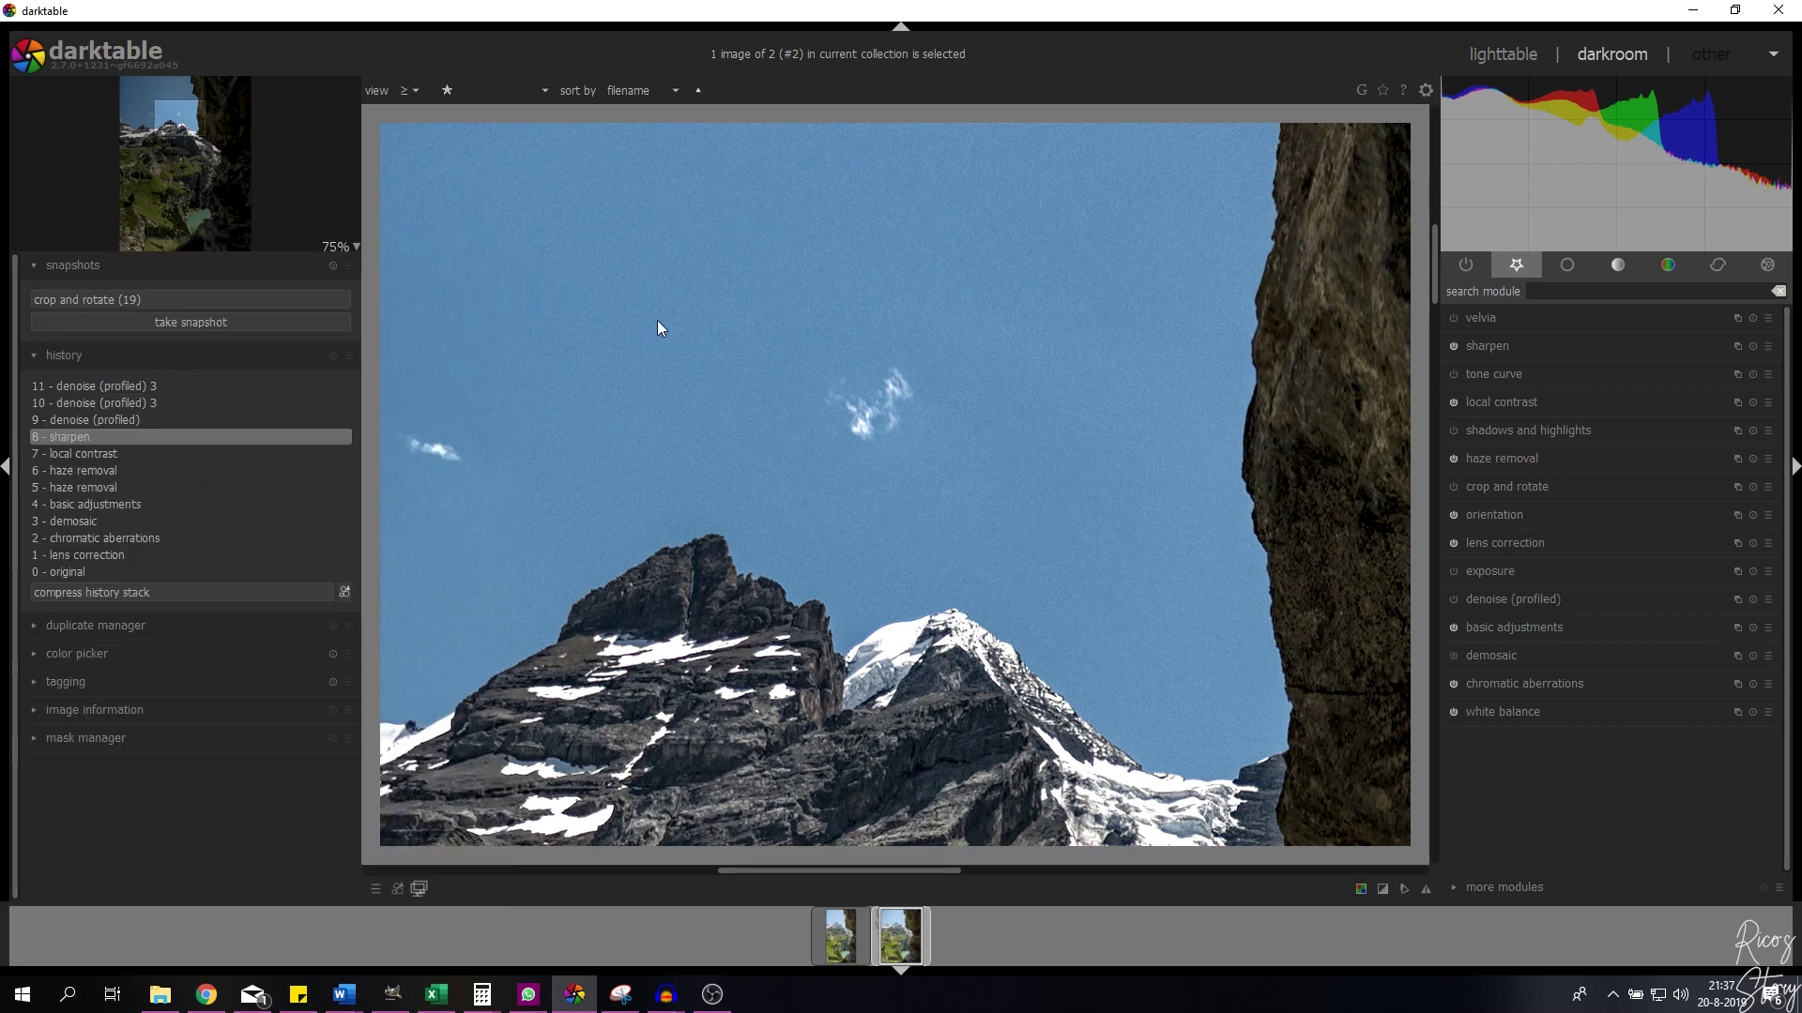
pyautogui.click(104, 385)
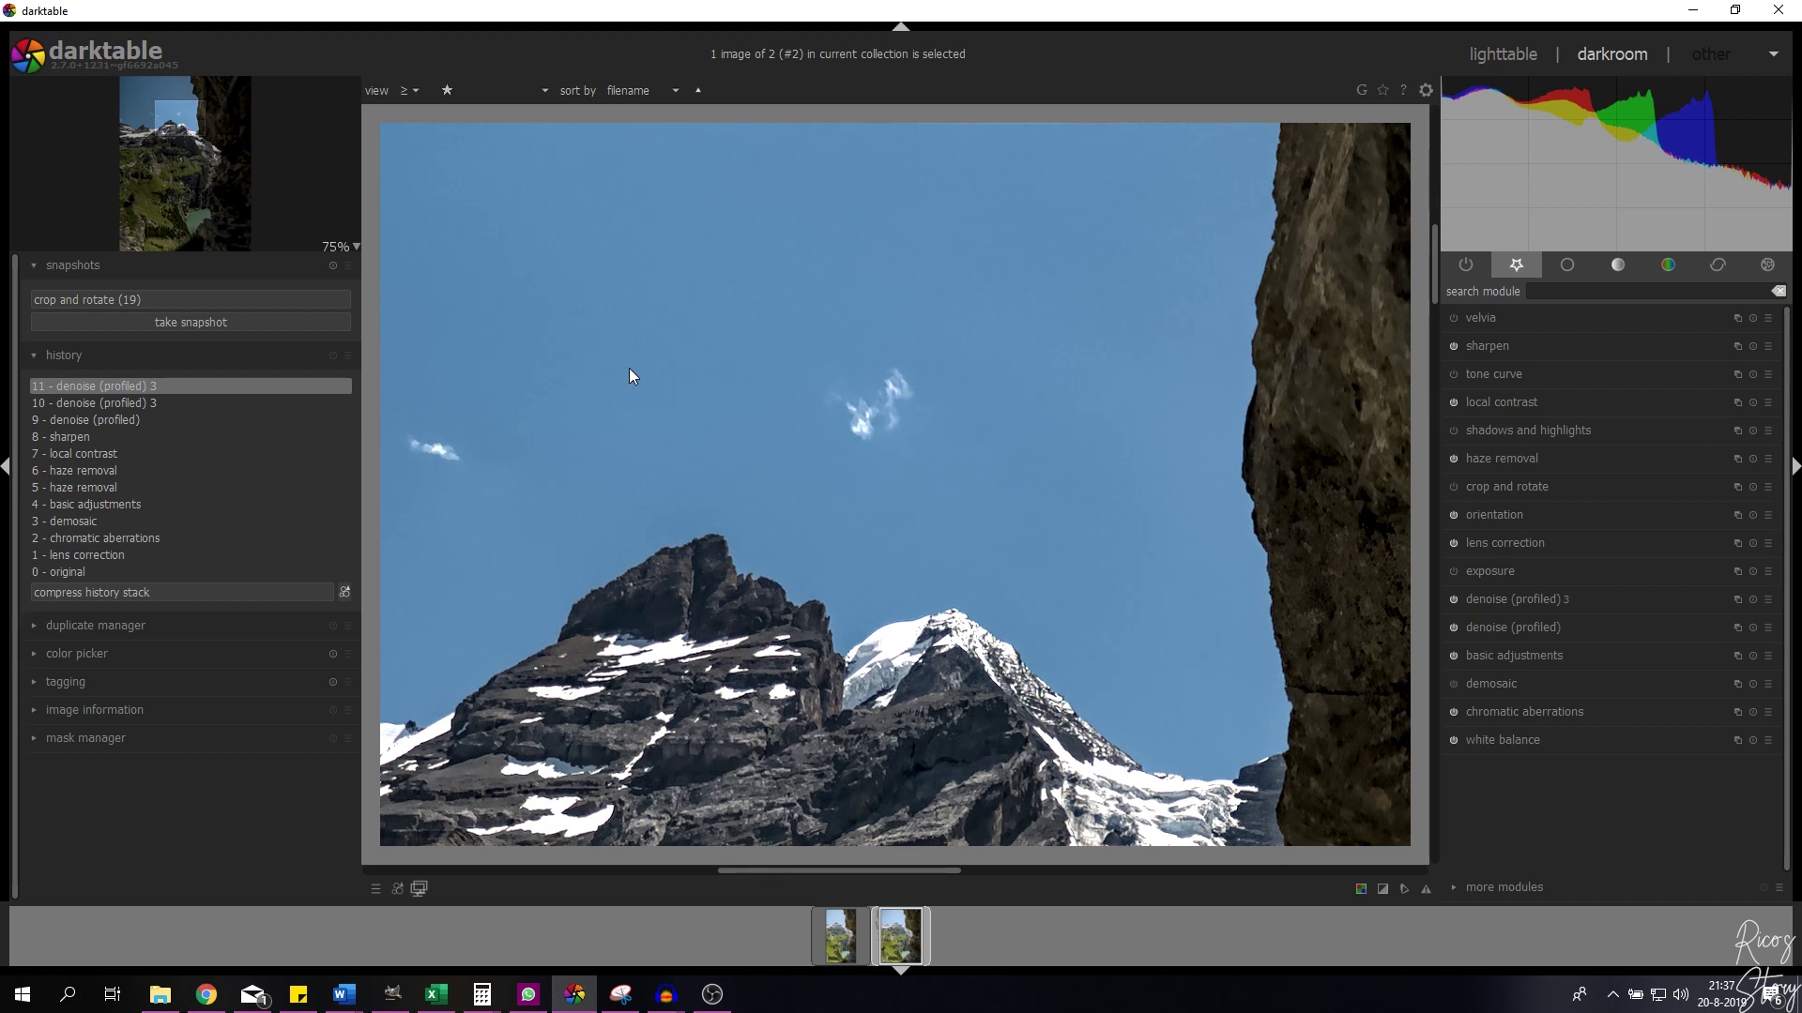
# Step: Crop the photo to the 5:4, 4x5, 8x10 aspect with a frame of about 3025x3782 pixels around the sky, peaks and upper slopes
pyautogui.click(335, 249)
pyautogui.click(368, 291)
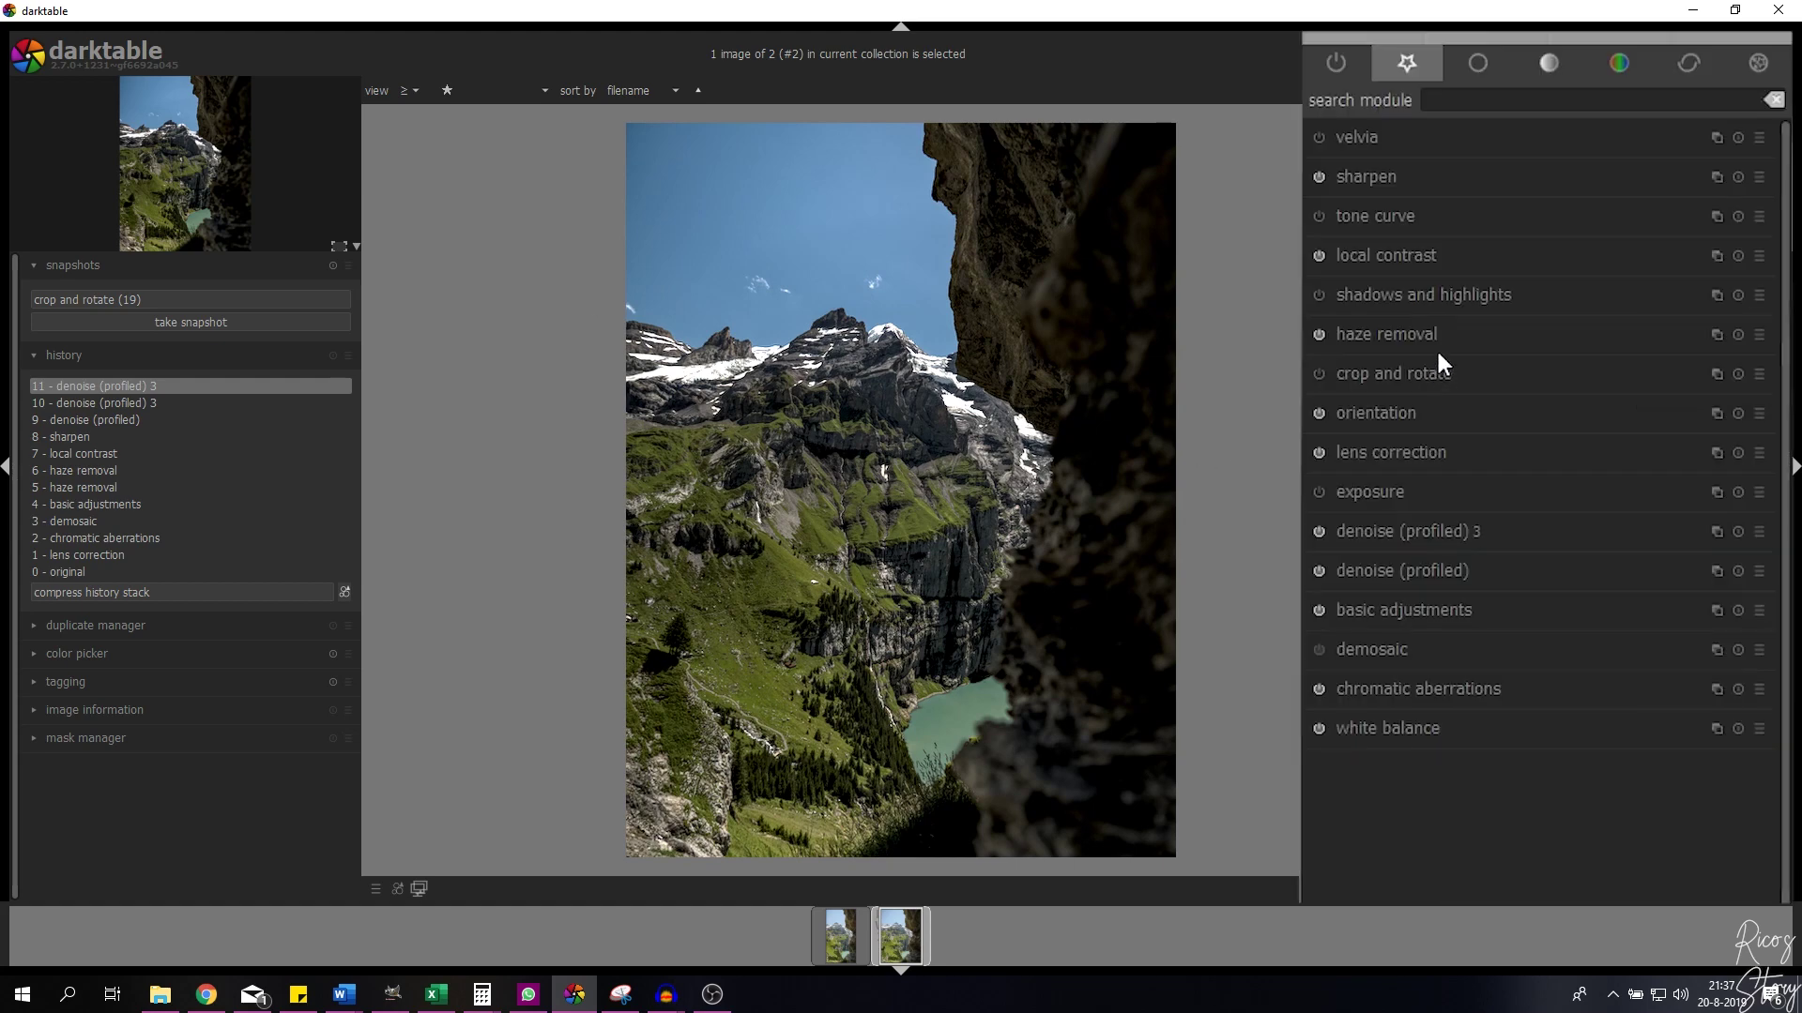
pyautogui.click(1544, 488)
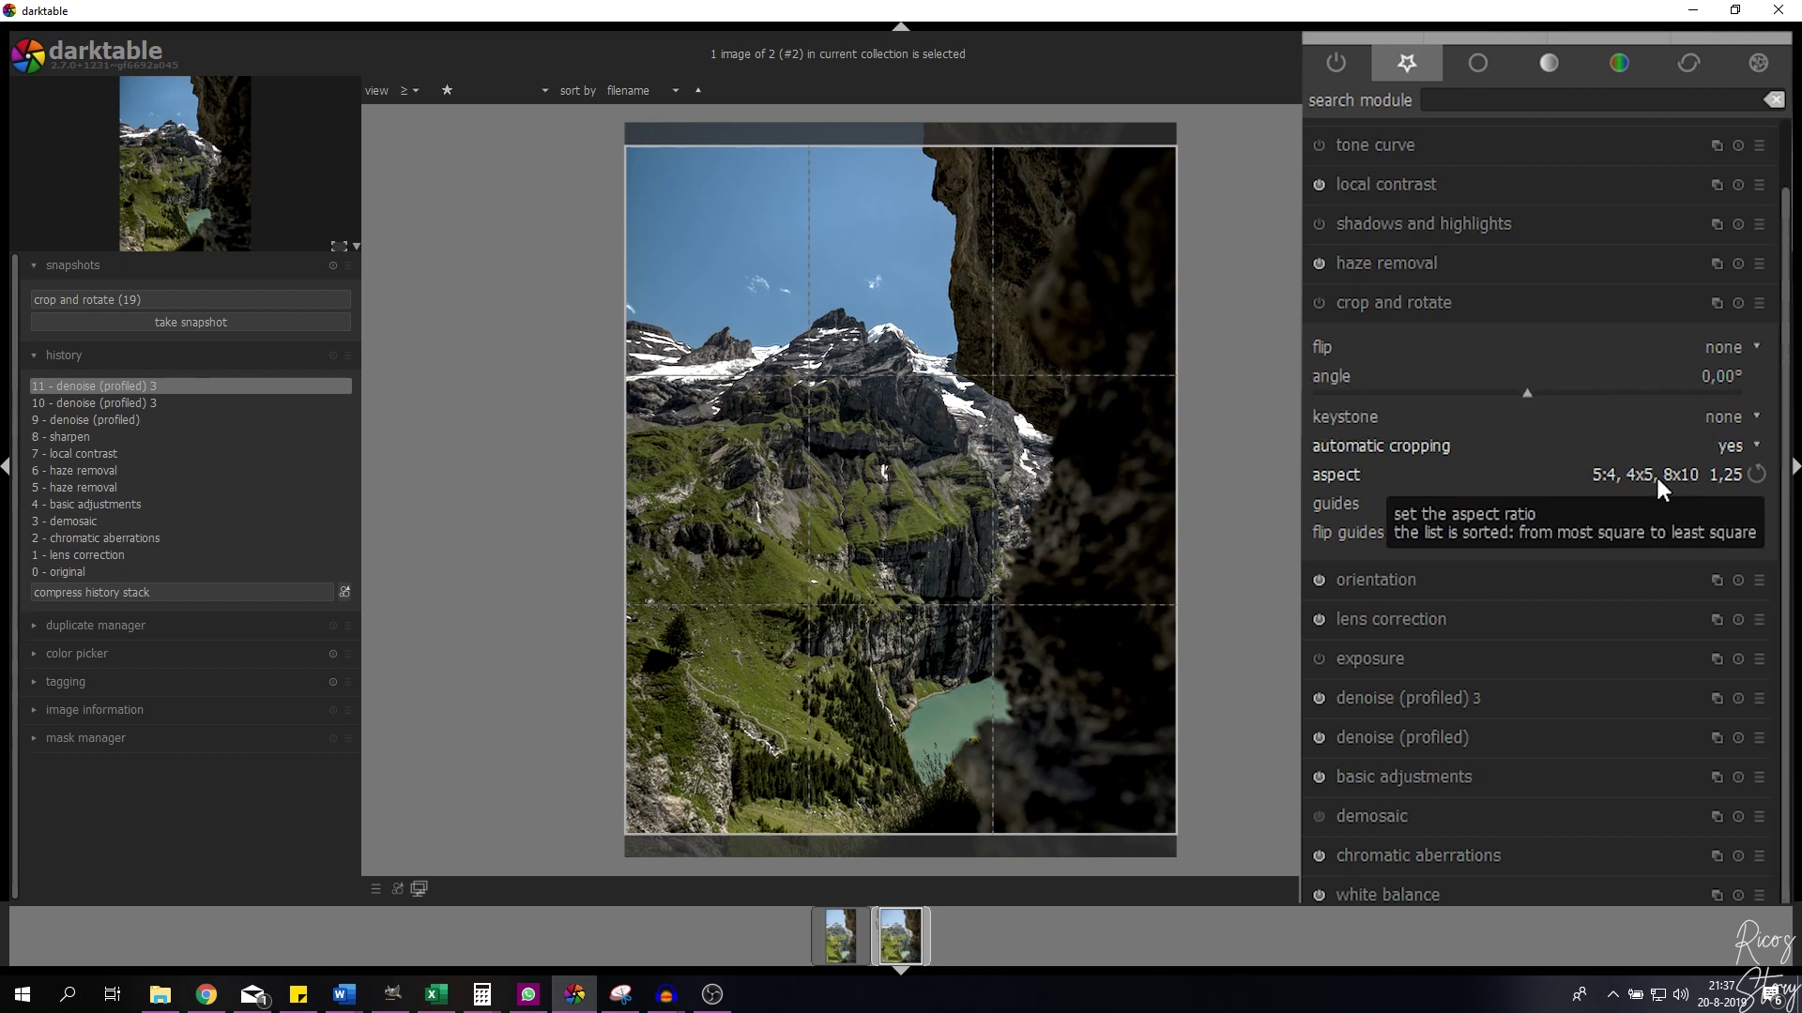
pyautogui.click(1725, 474)
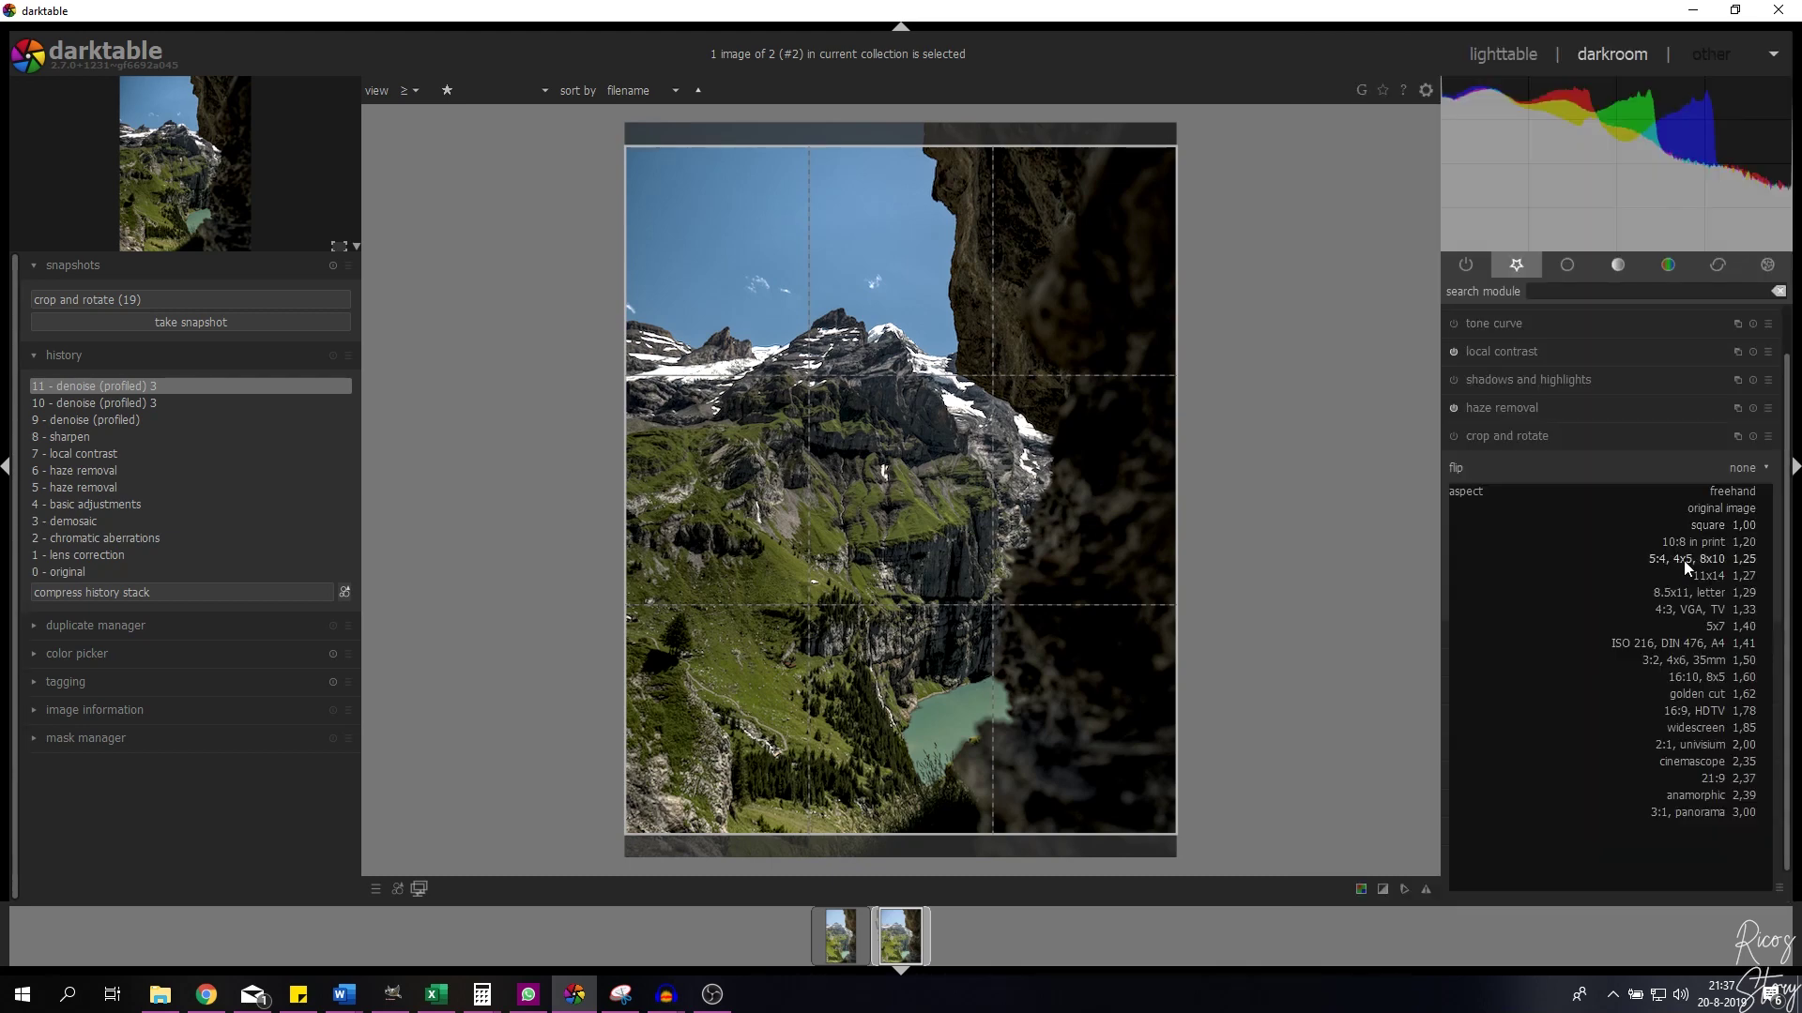
pyautogui.click(1683, 560)
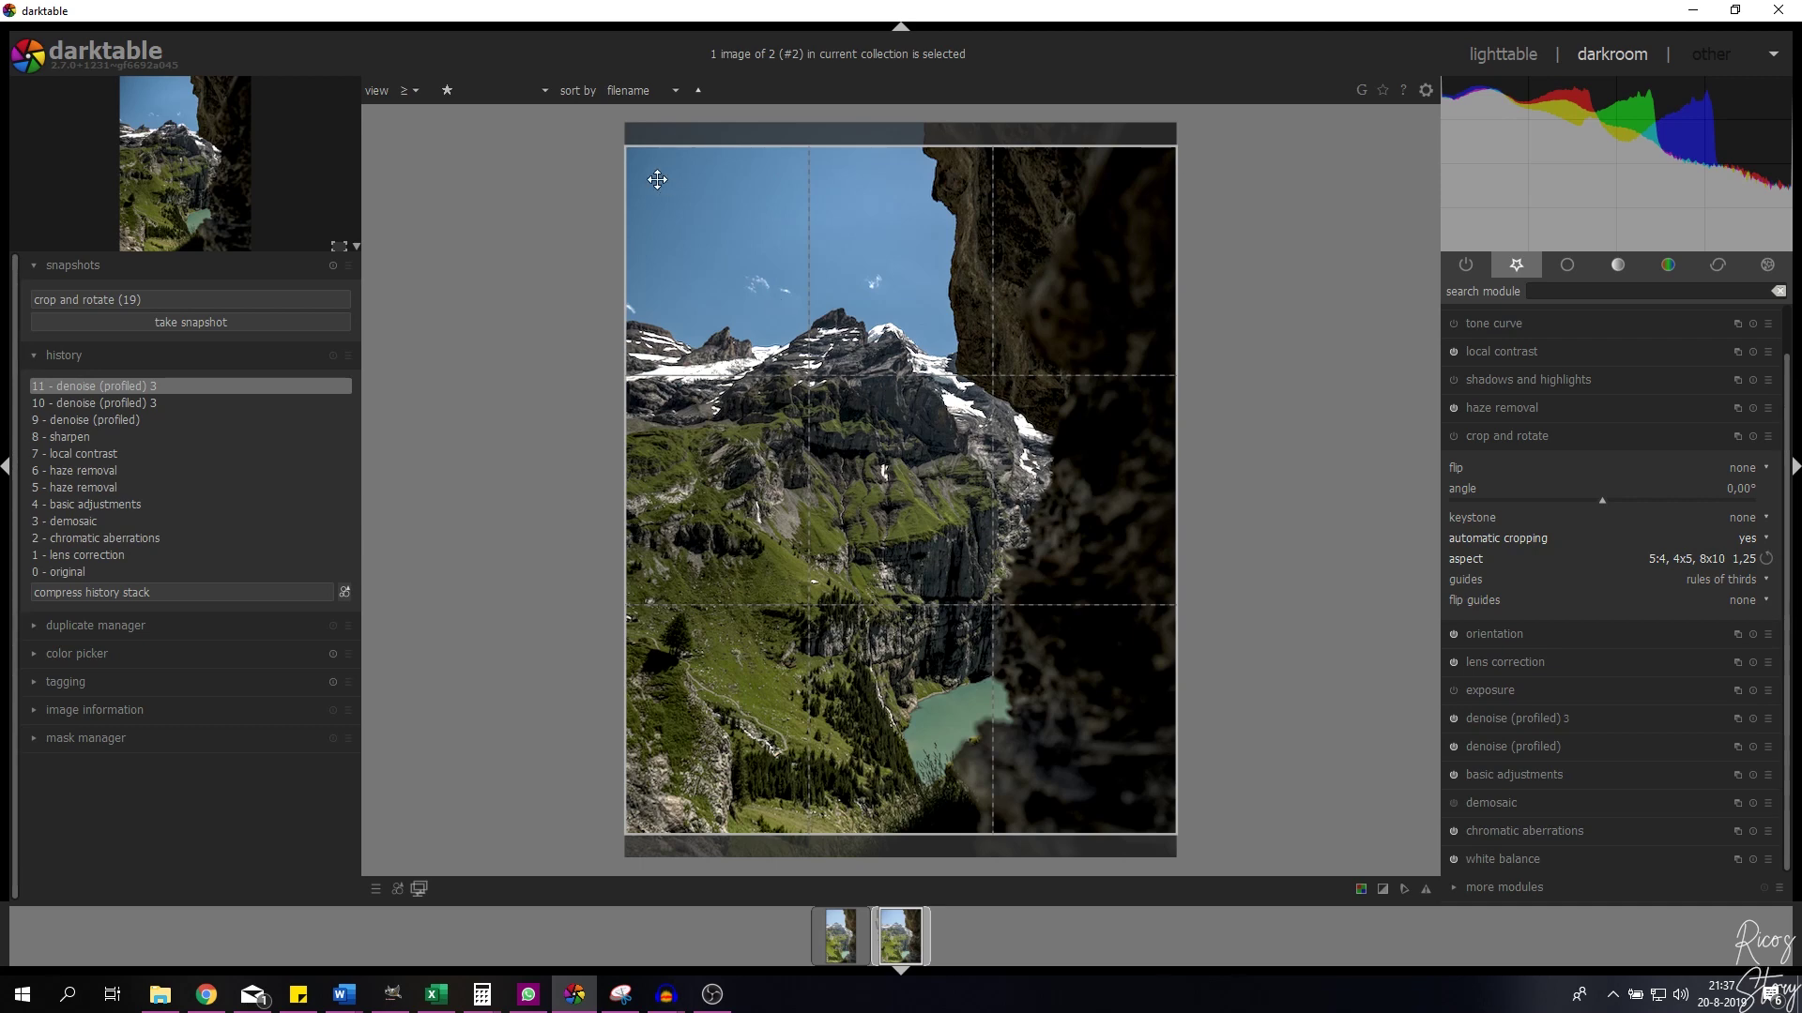
pyautogui.click(637, 157)
pyautogui.moveTo(636, 158); pyautogui.dragTo(750, 302)
pyautogui.moveTo(975, 620); pyautogui.dragTo(902, 497)
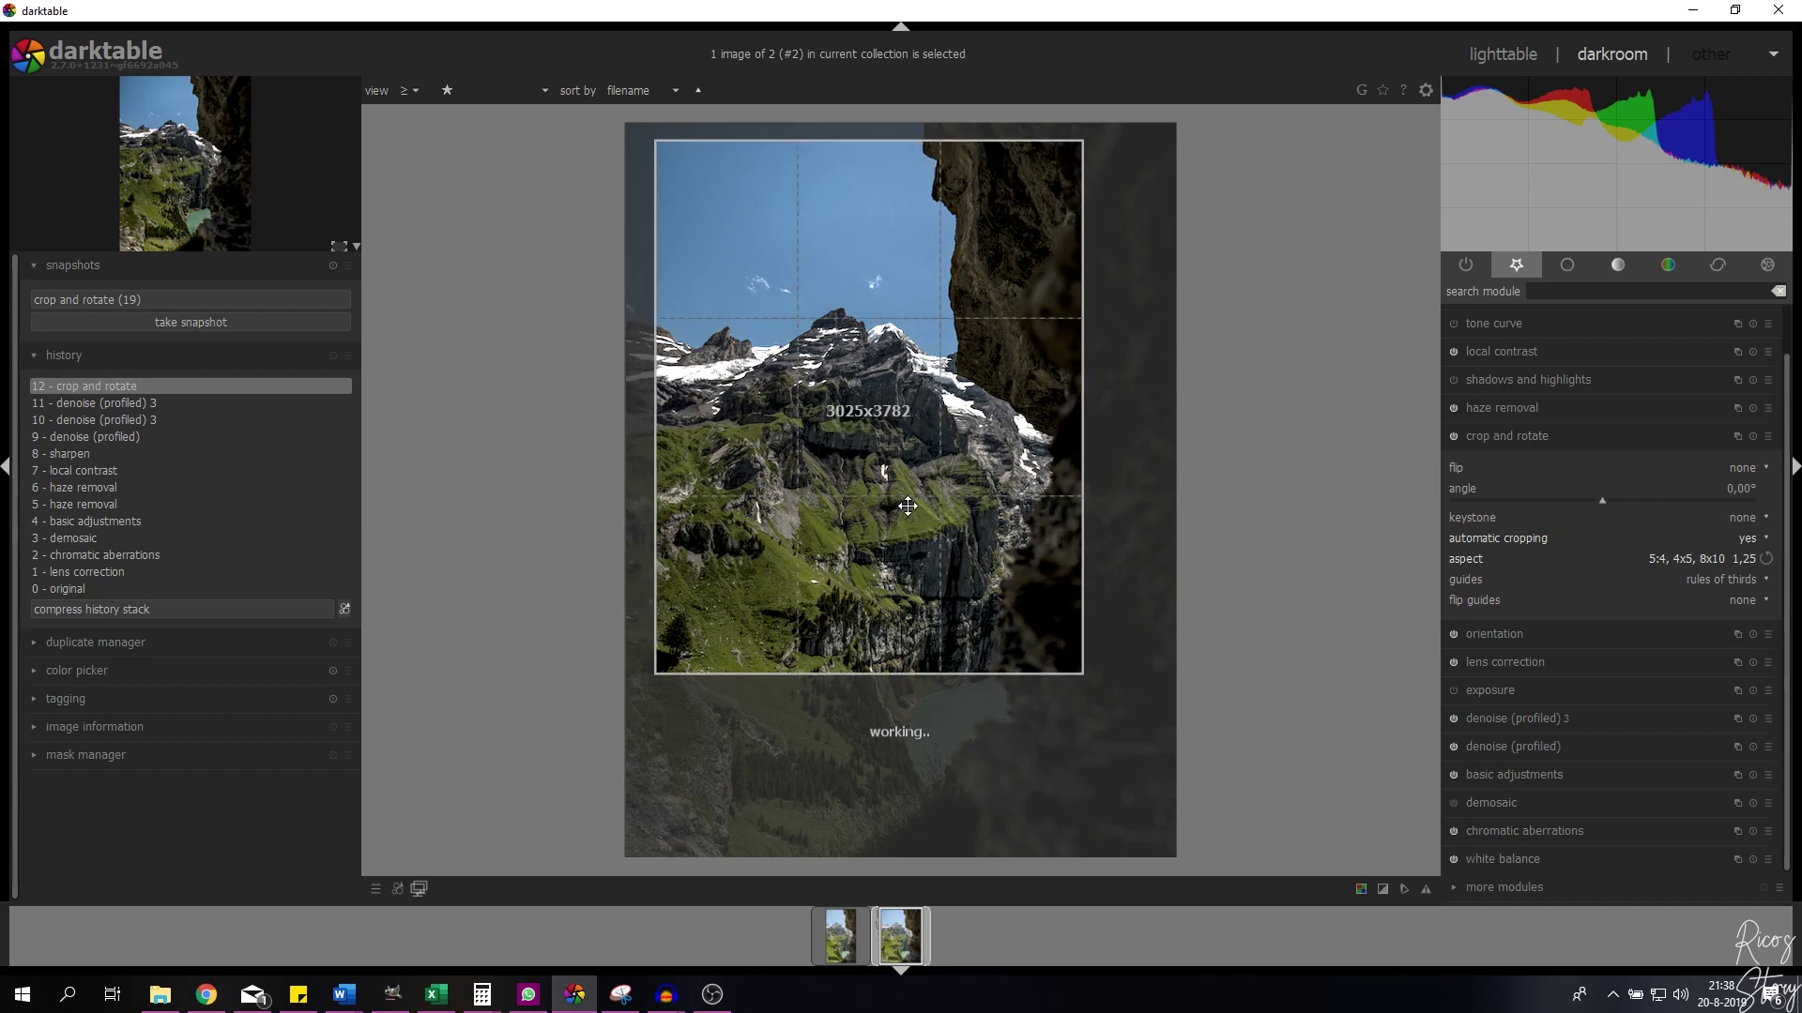
pyautogui.press('Return')
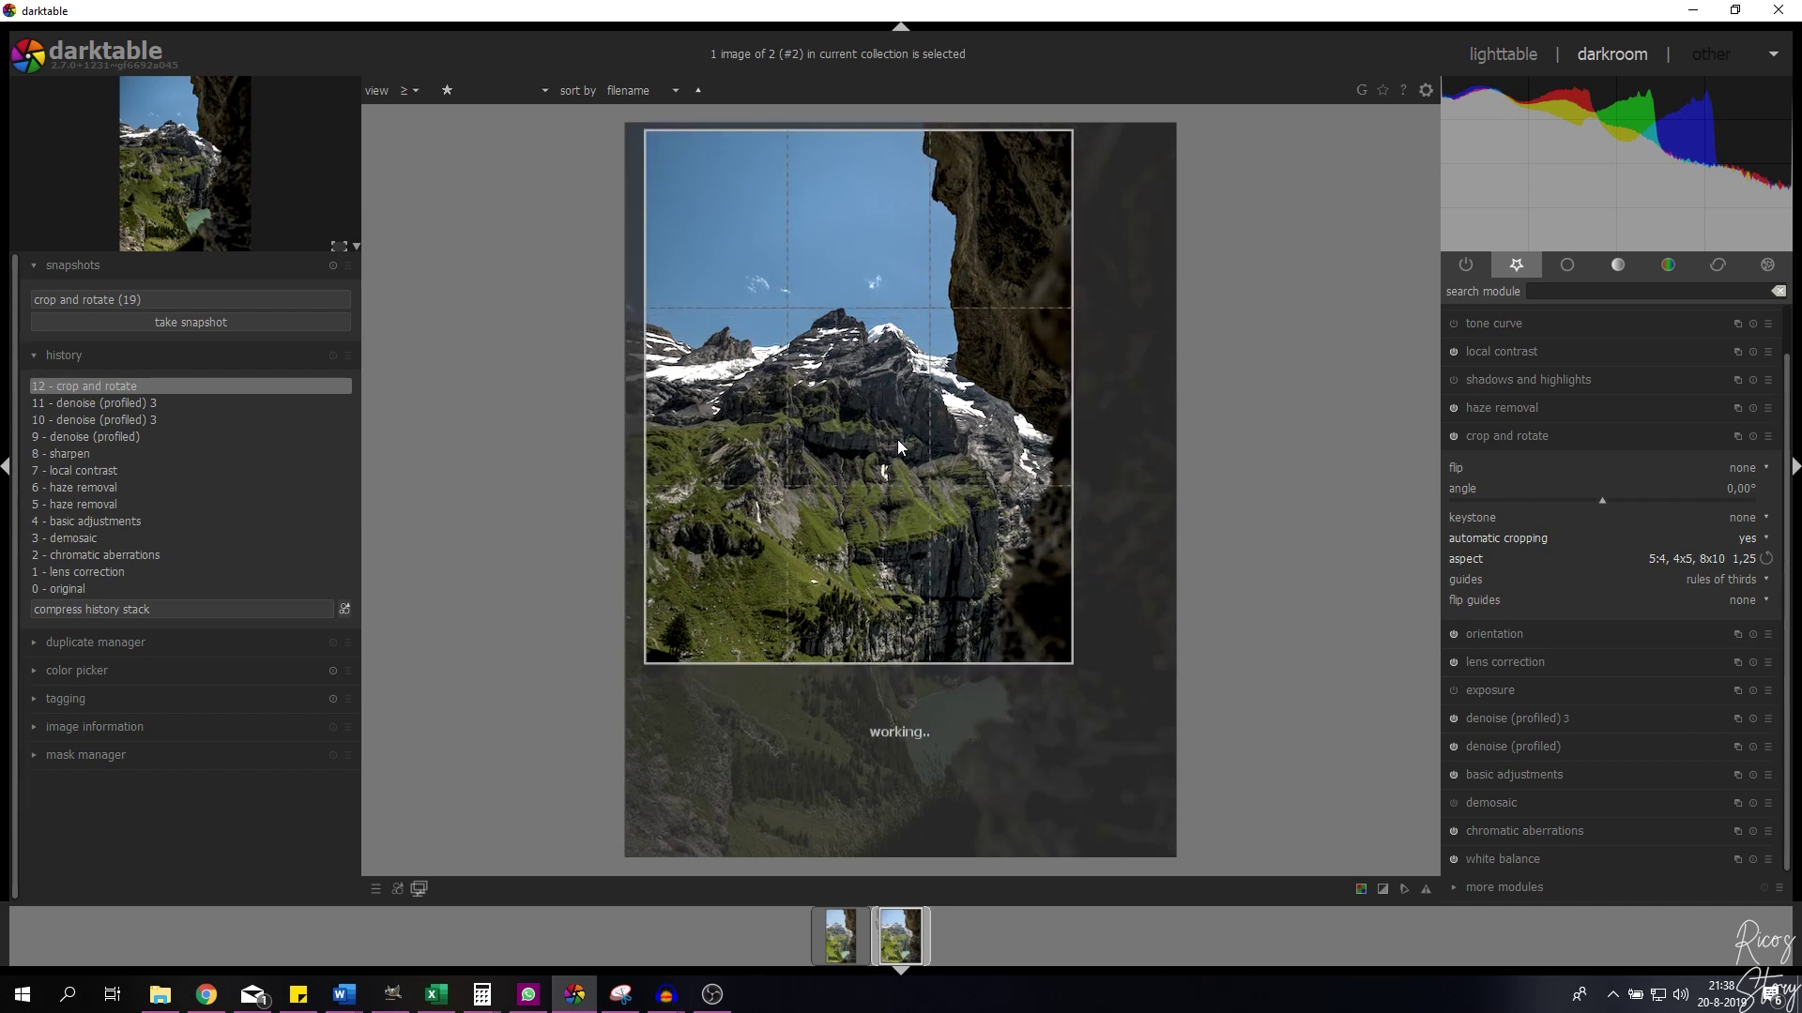
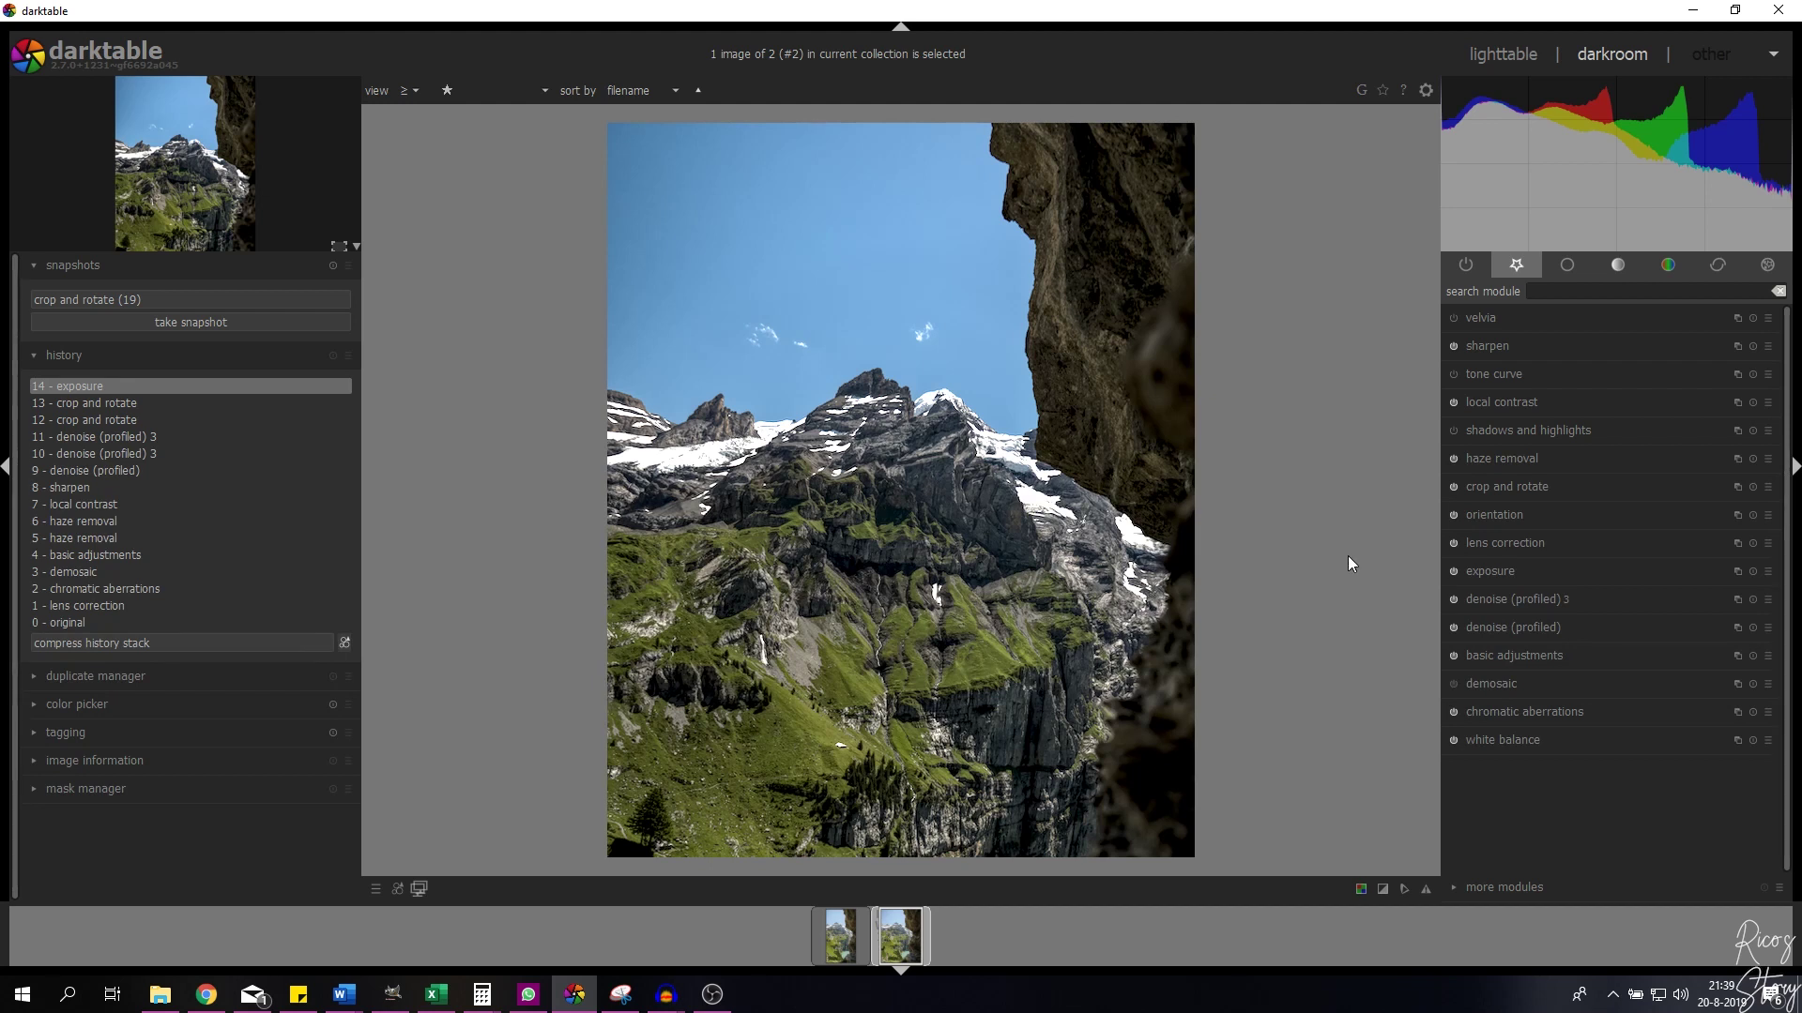
# Step: Enable the shadows and highlights module and set its shadows to 60
pyautogui.click(1532, 432)
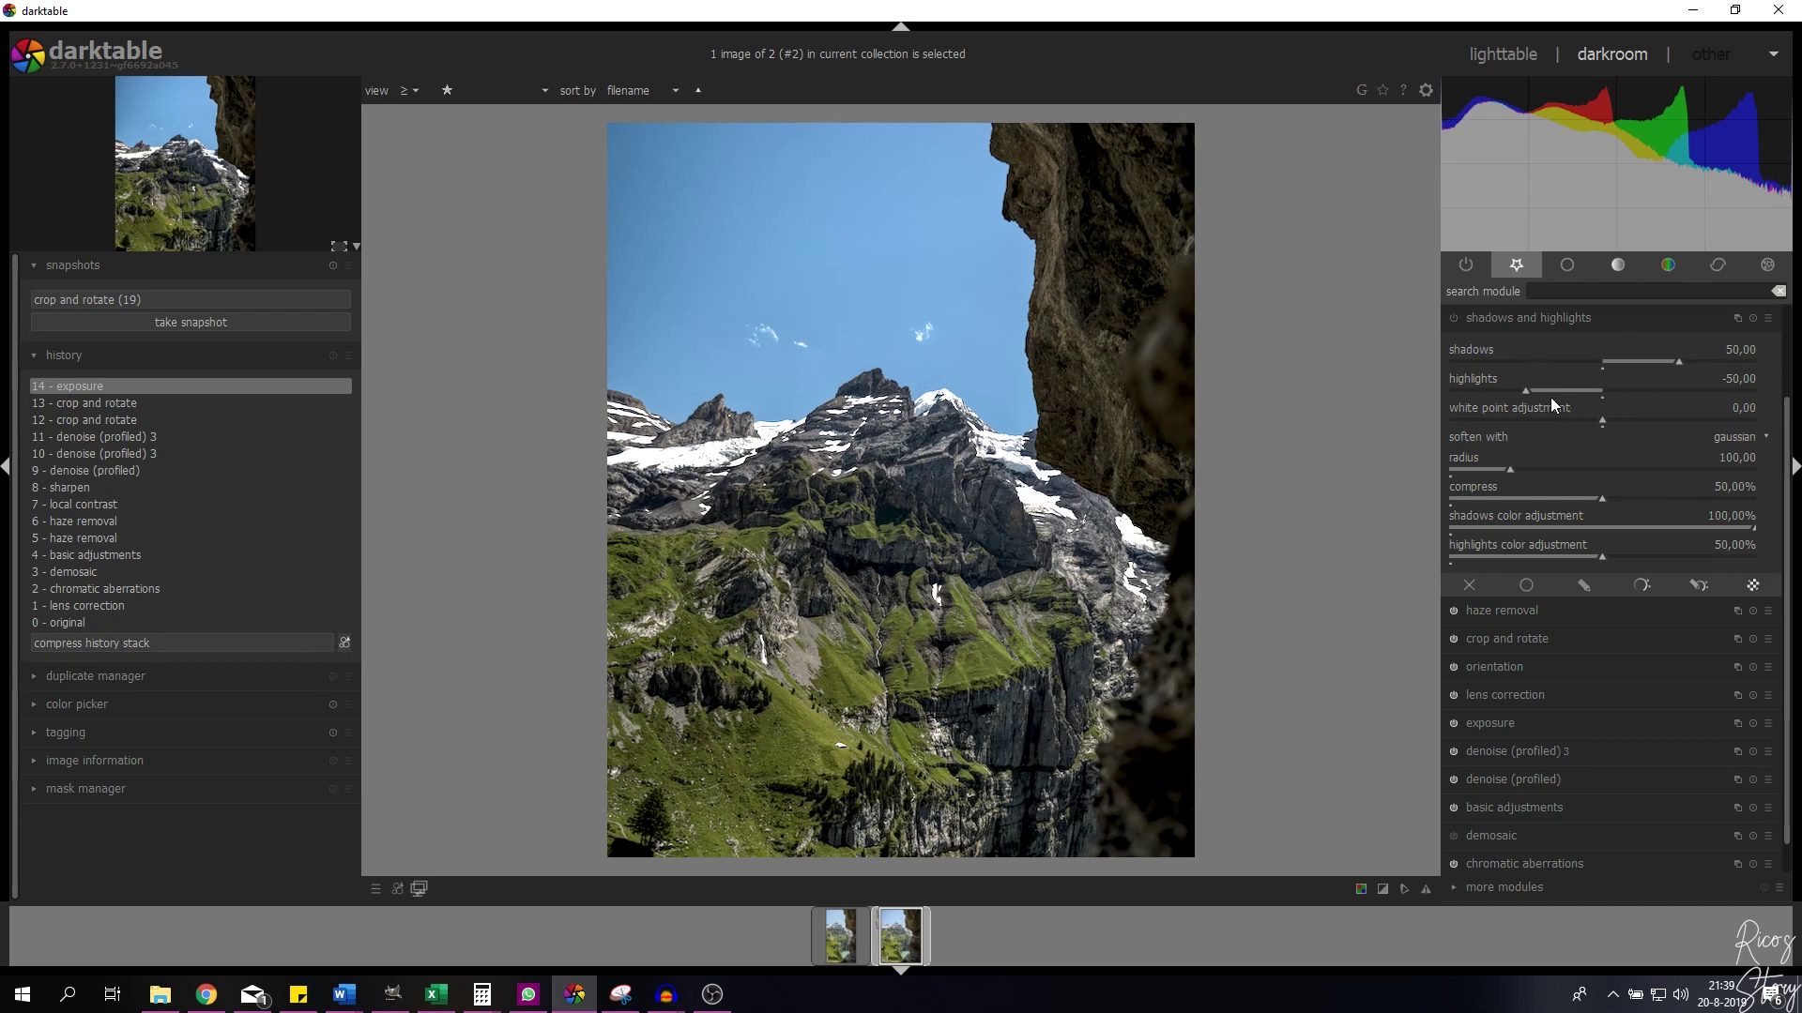
pyautogui.click(1454, 321)
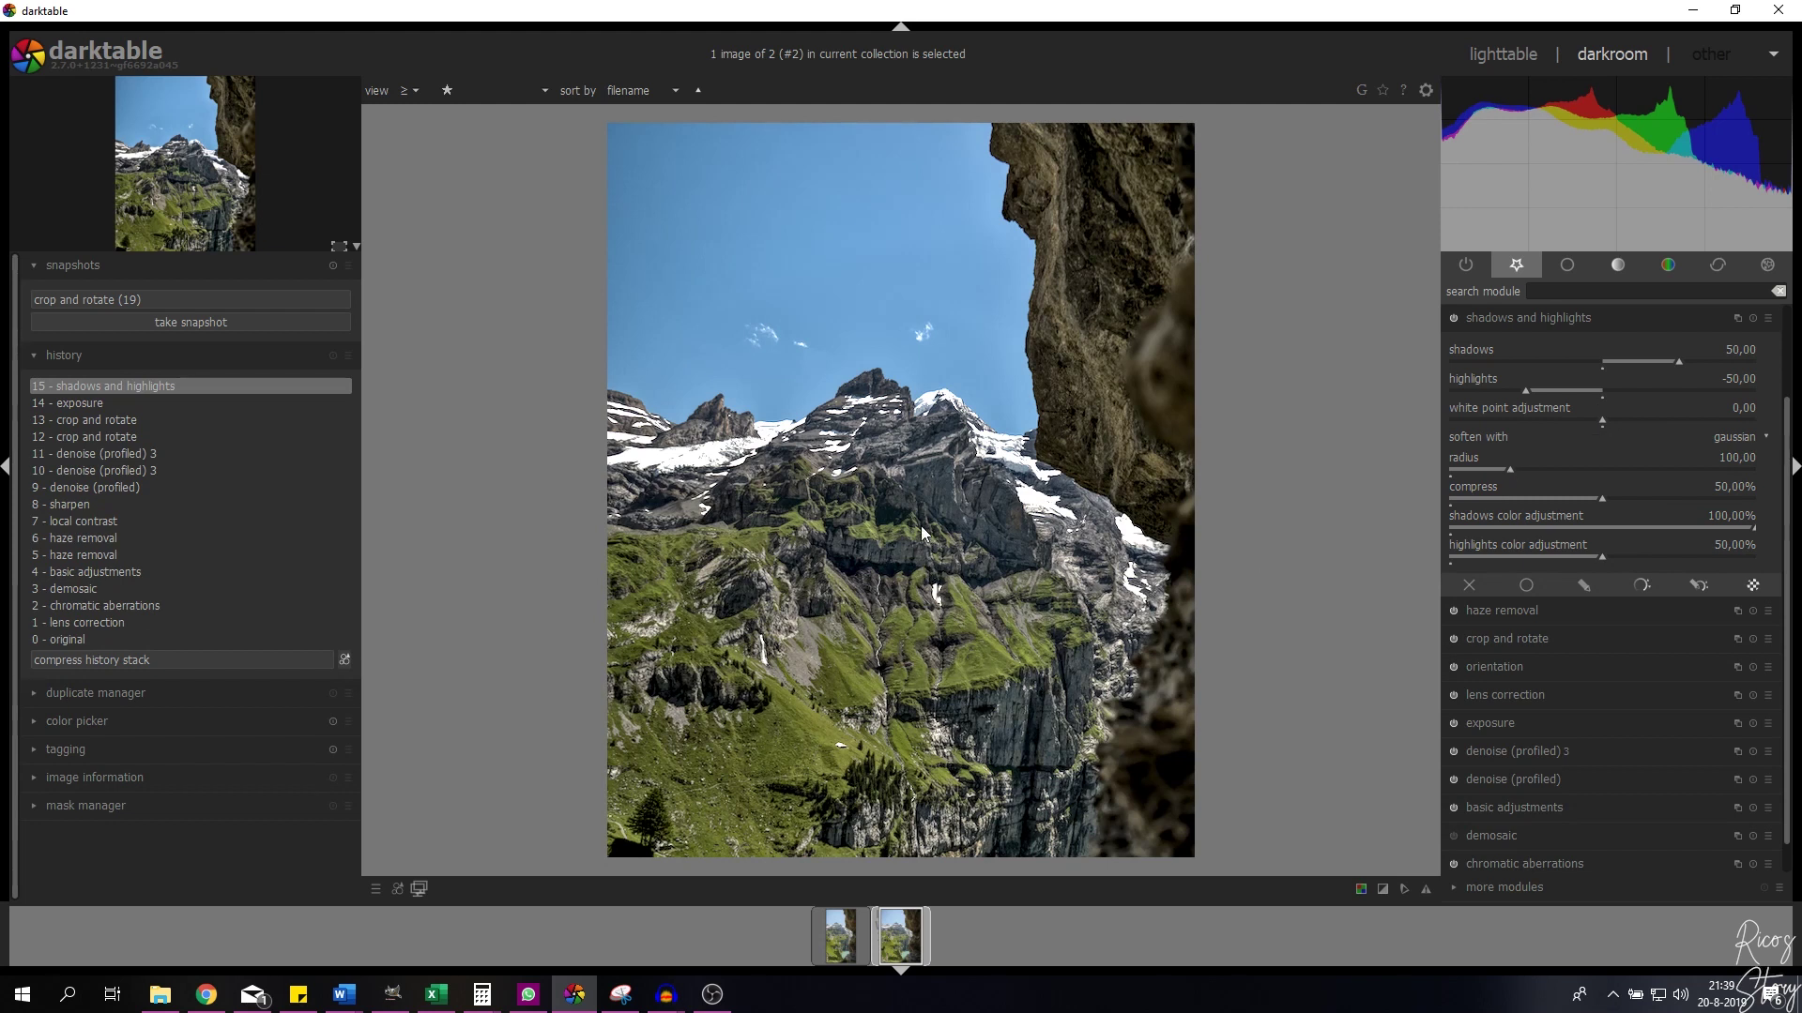
pyautogui.rightClick(1745, 352)
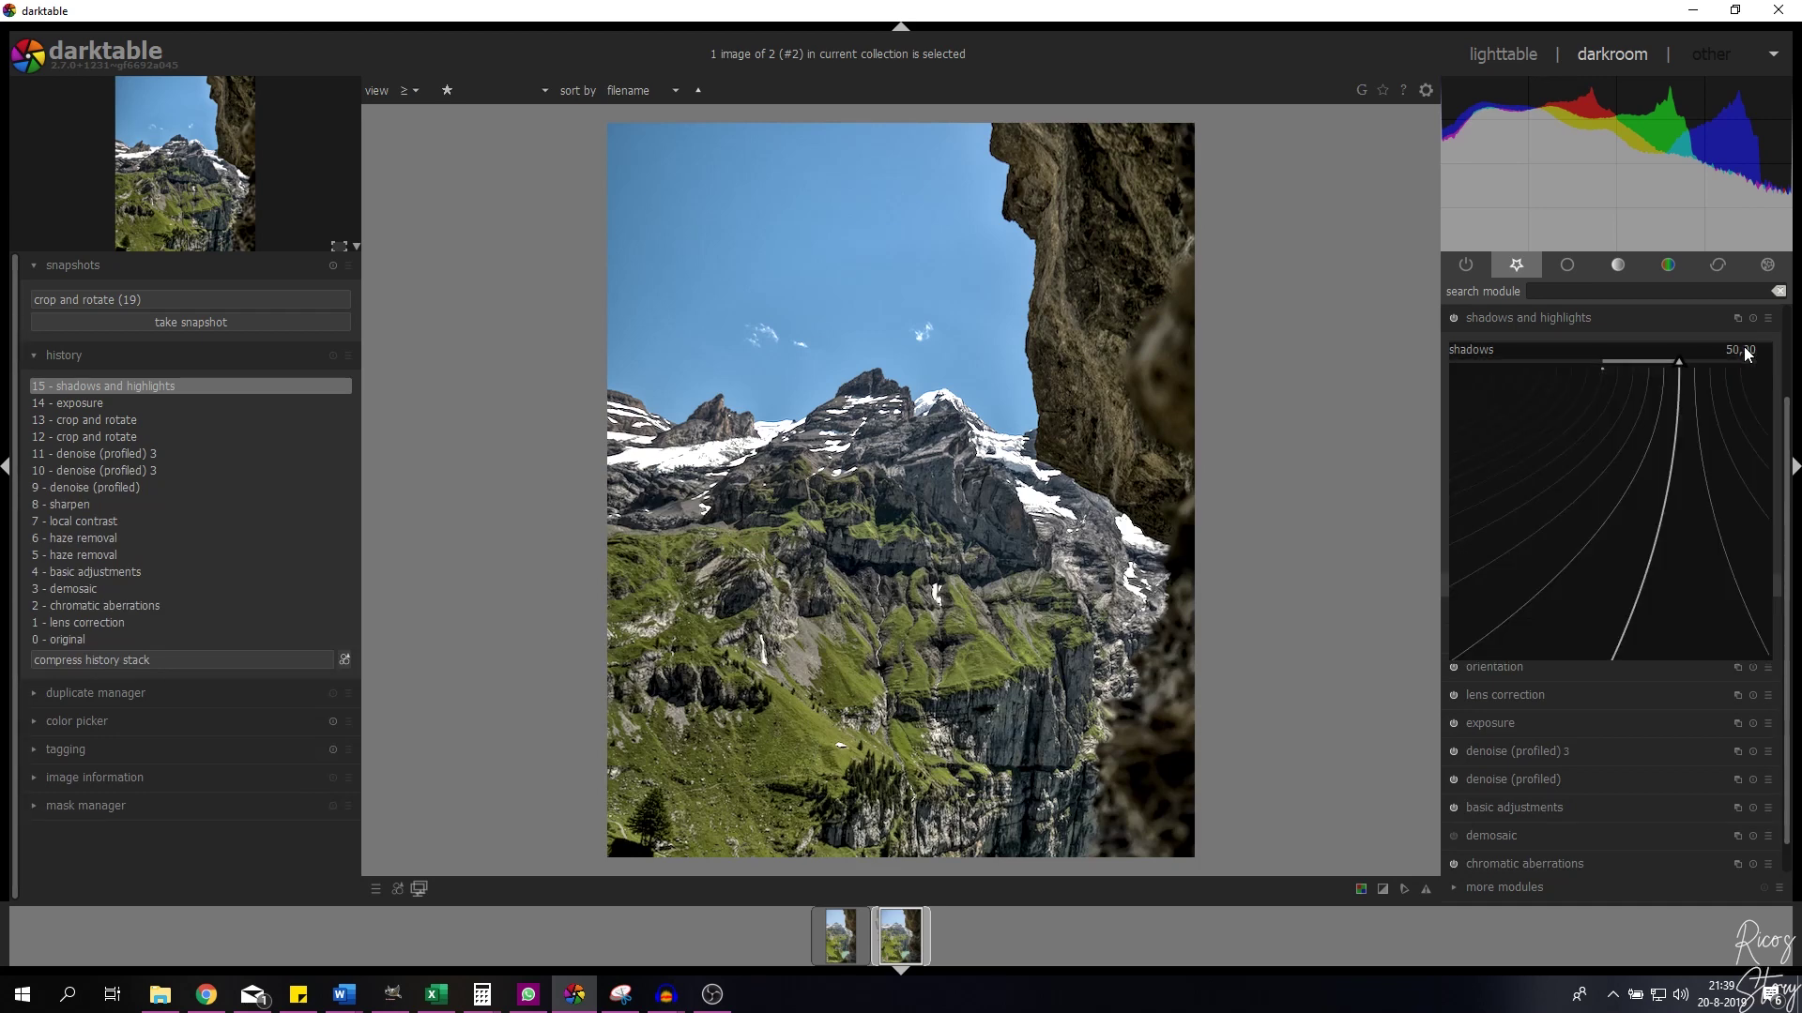
pyautogui.write('60')
pyautogui.press('Return')
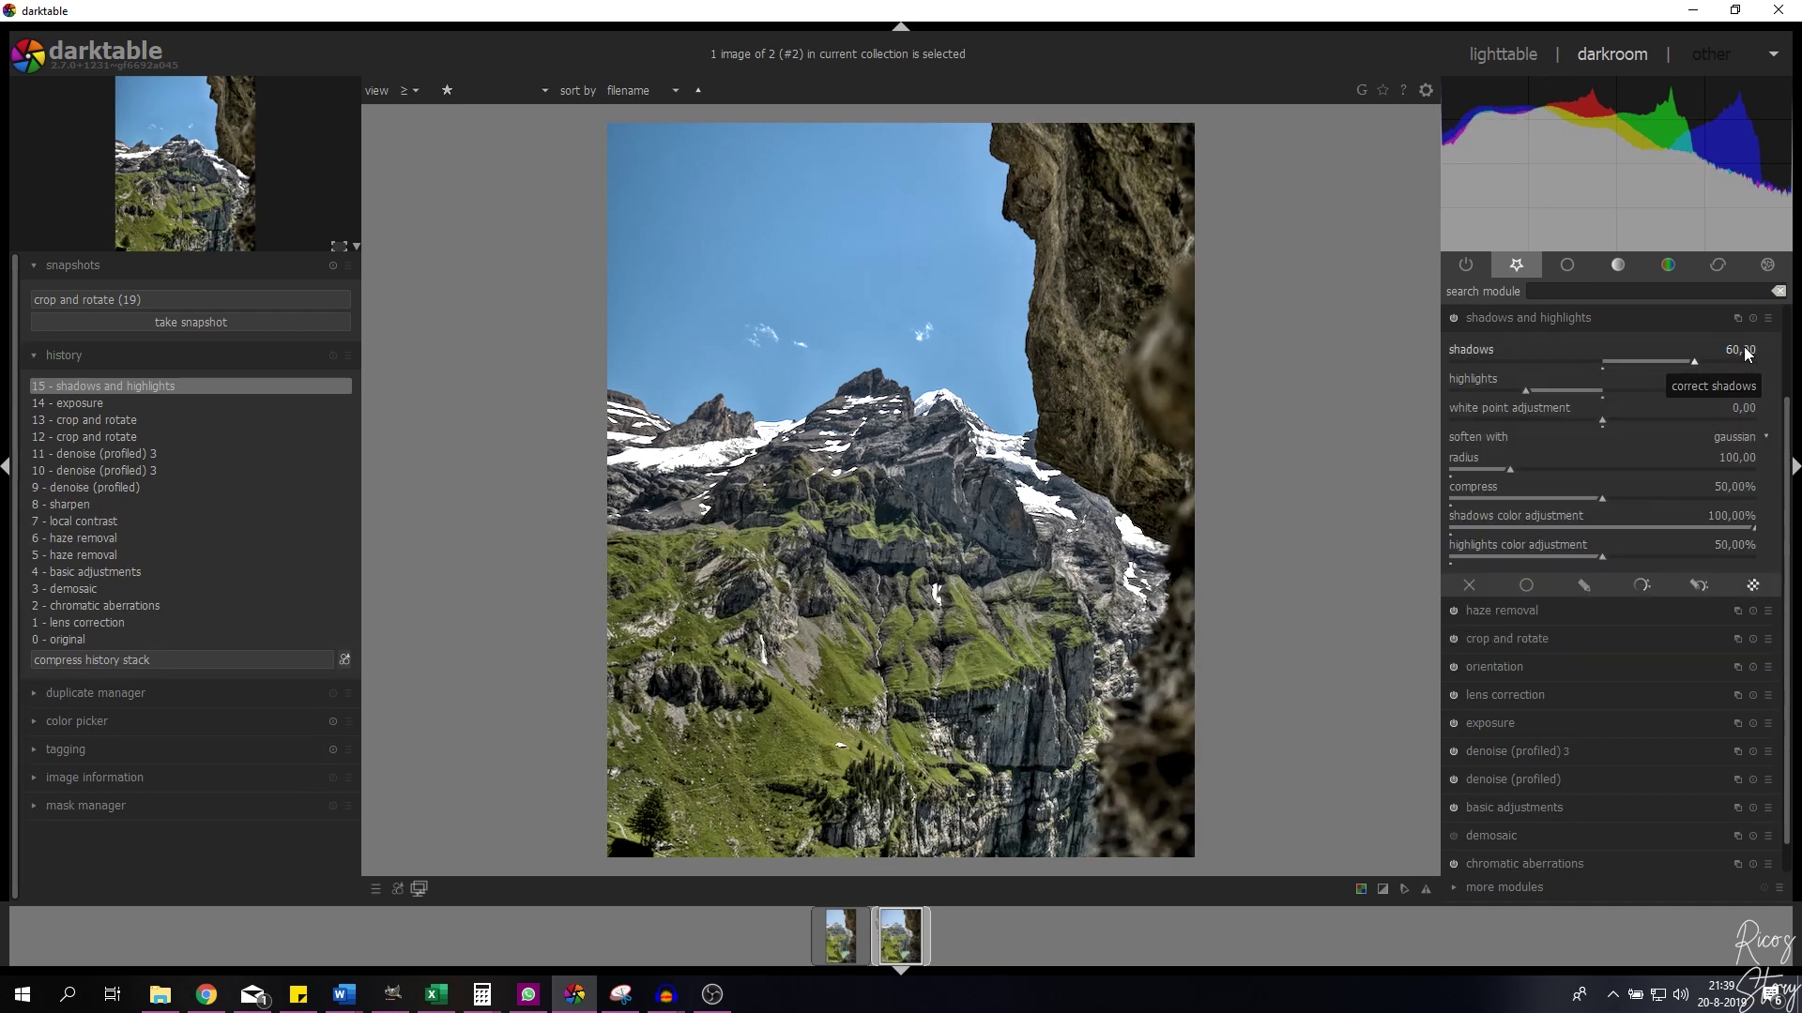
# Step: Try the shadows at the maximum of 100 and set them back to 60
pyautogui.moveTo(1693, 363); pyautogui.dragTo(1766, 364)
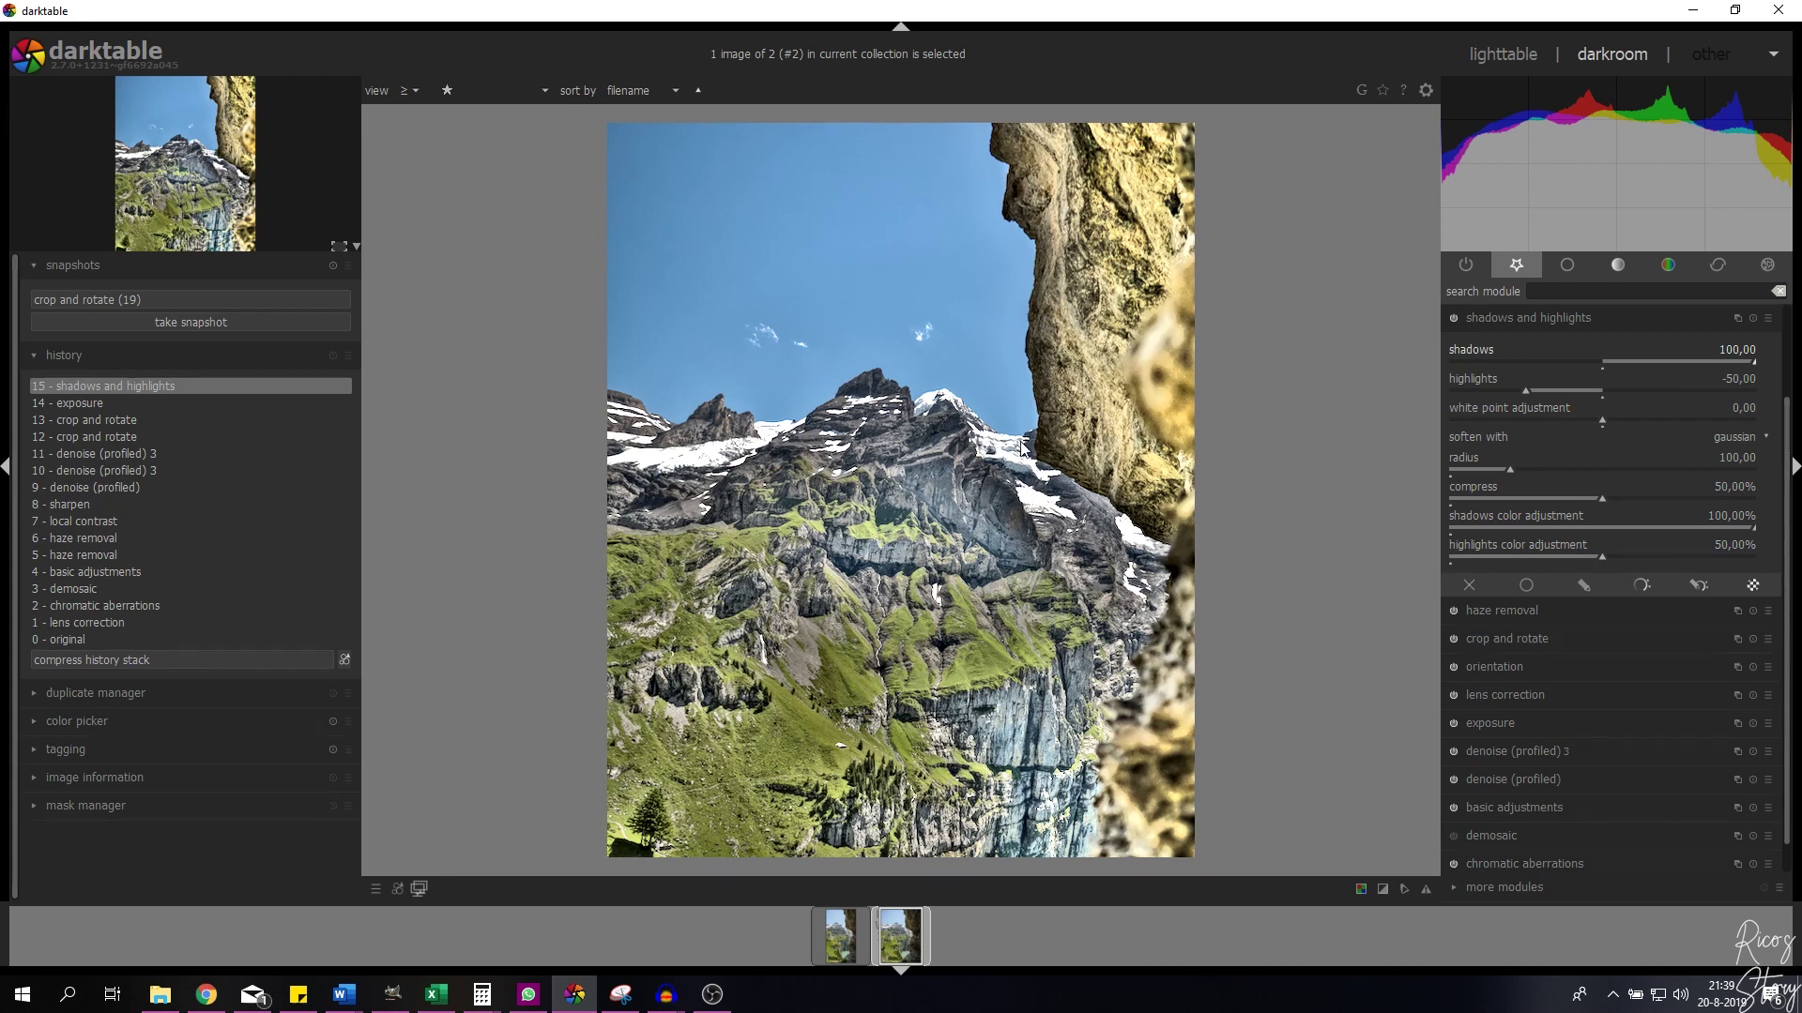
pyautogui.rightClick(1738, 347)
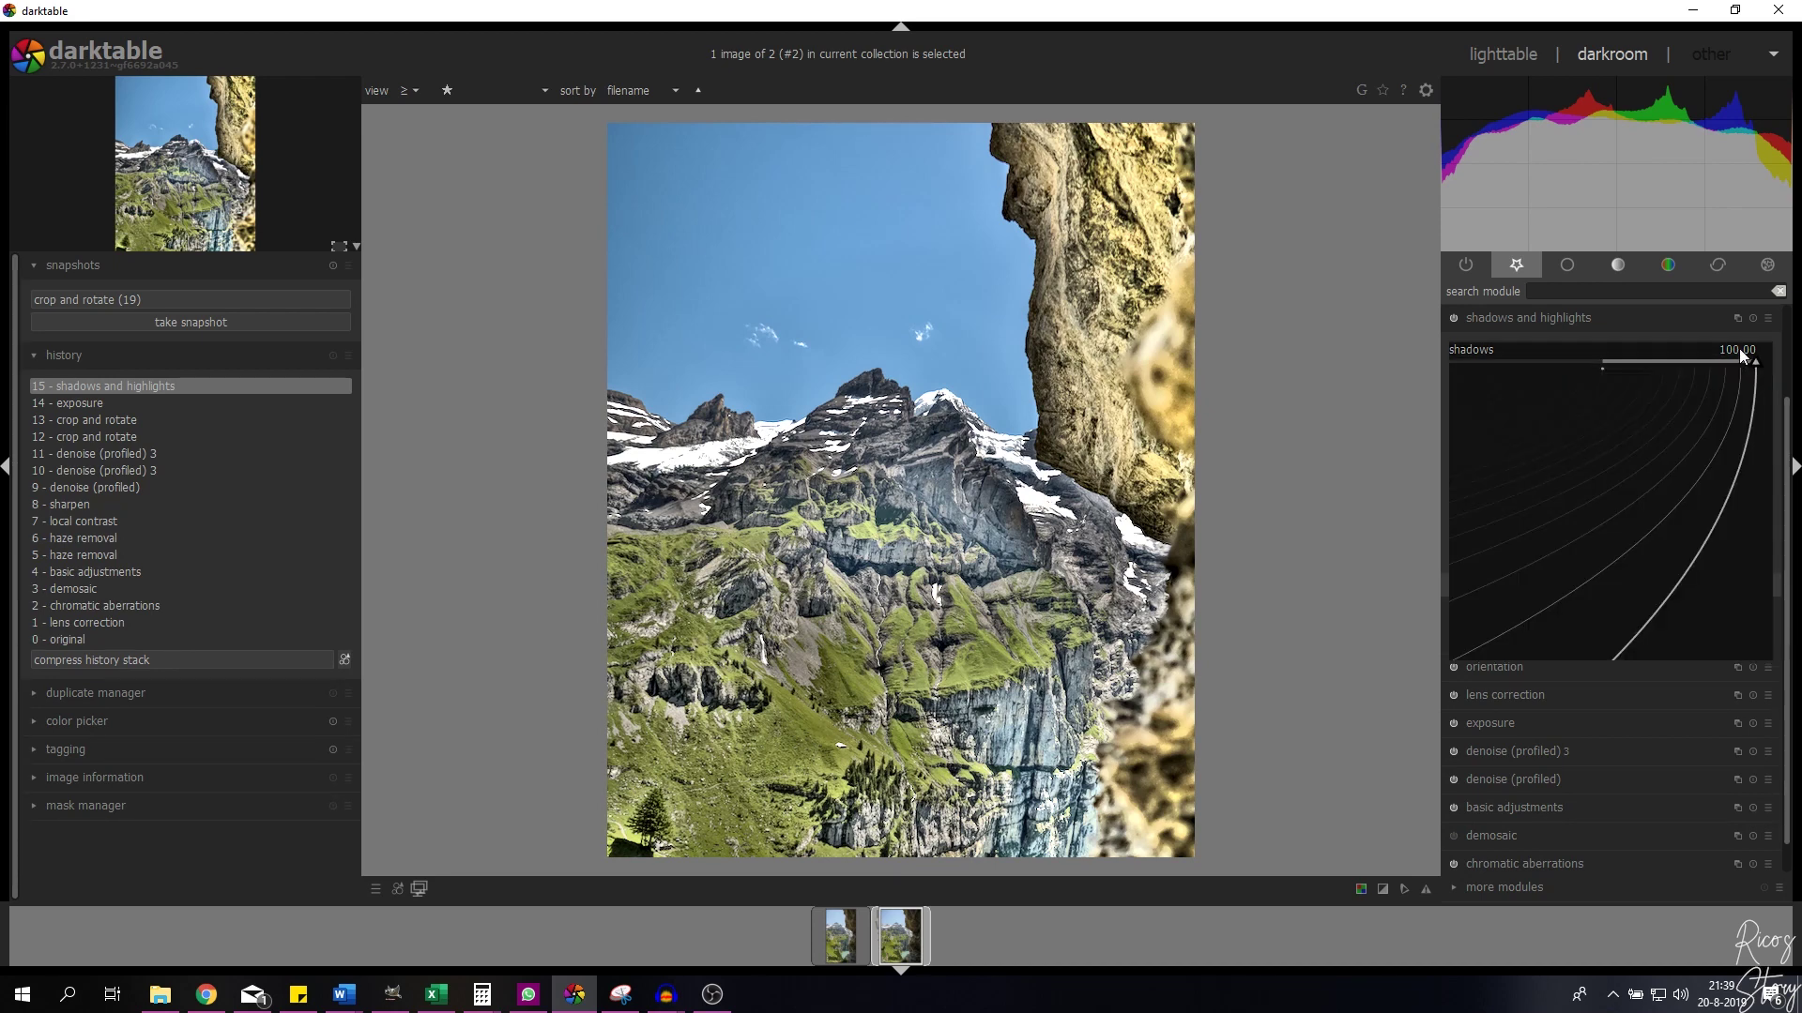
pyautogui.write('60')
pyautogui.press('Return')
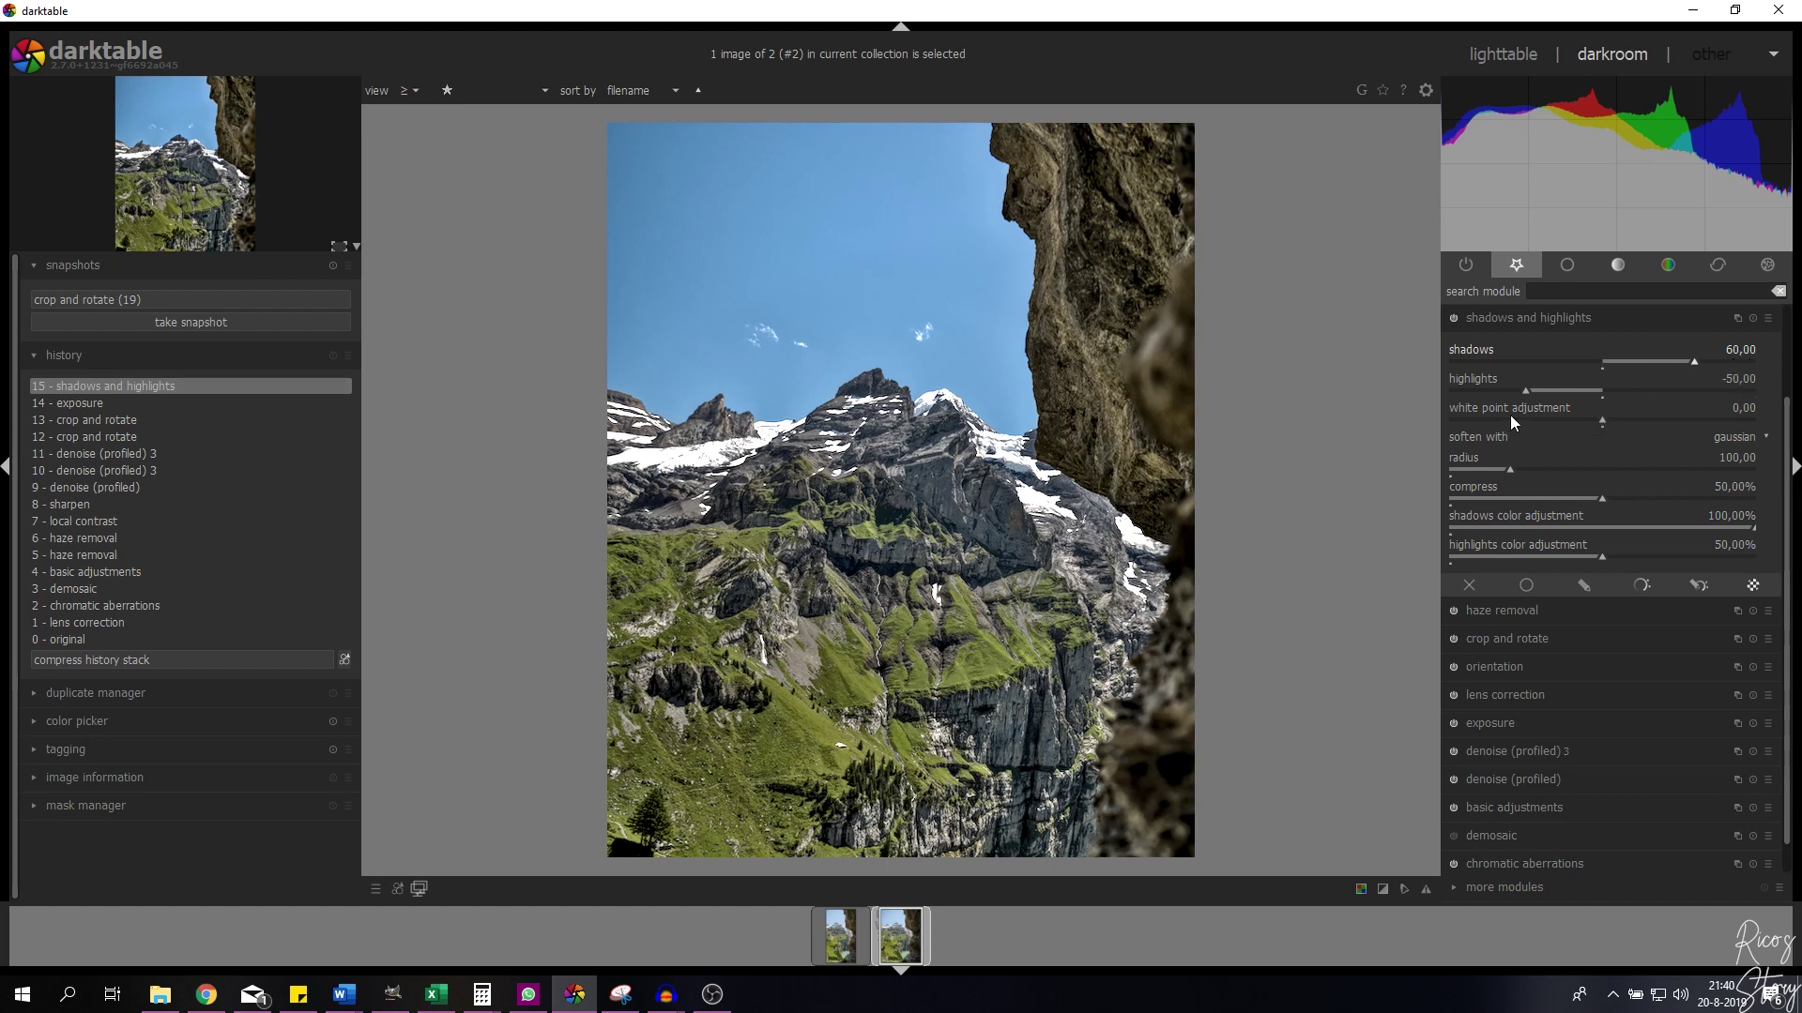
# Step: Set the white point adjustment to 1.38, compare the photo with shadows and highlights off and on, and collapse the module
pyautogui.moveTo(1601, 421); pyautogui.dragTo(1623, 421)
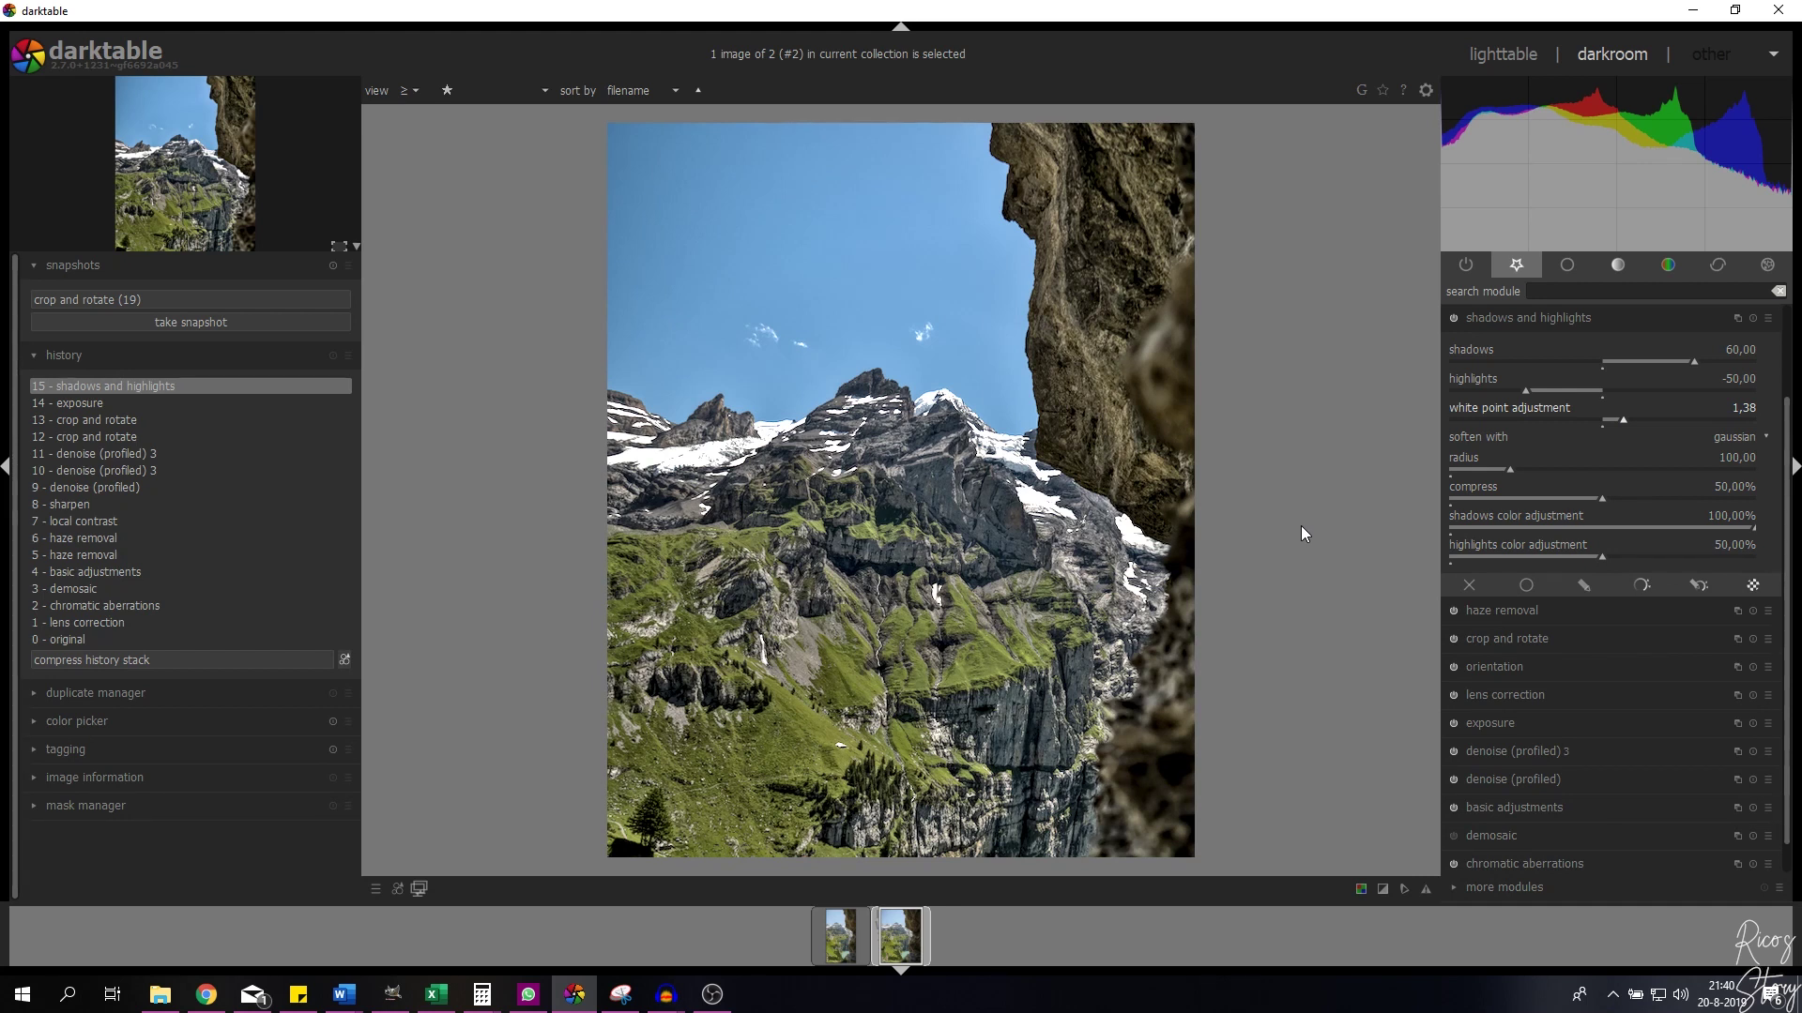
pyautogui.click(1455, 318)
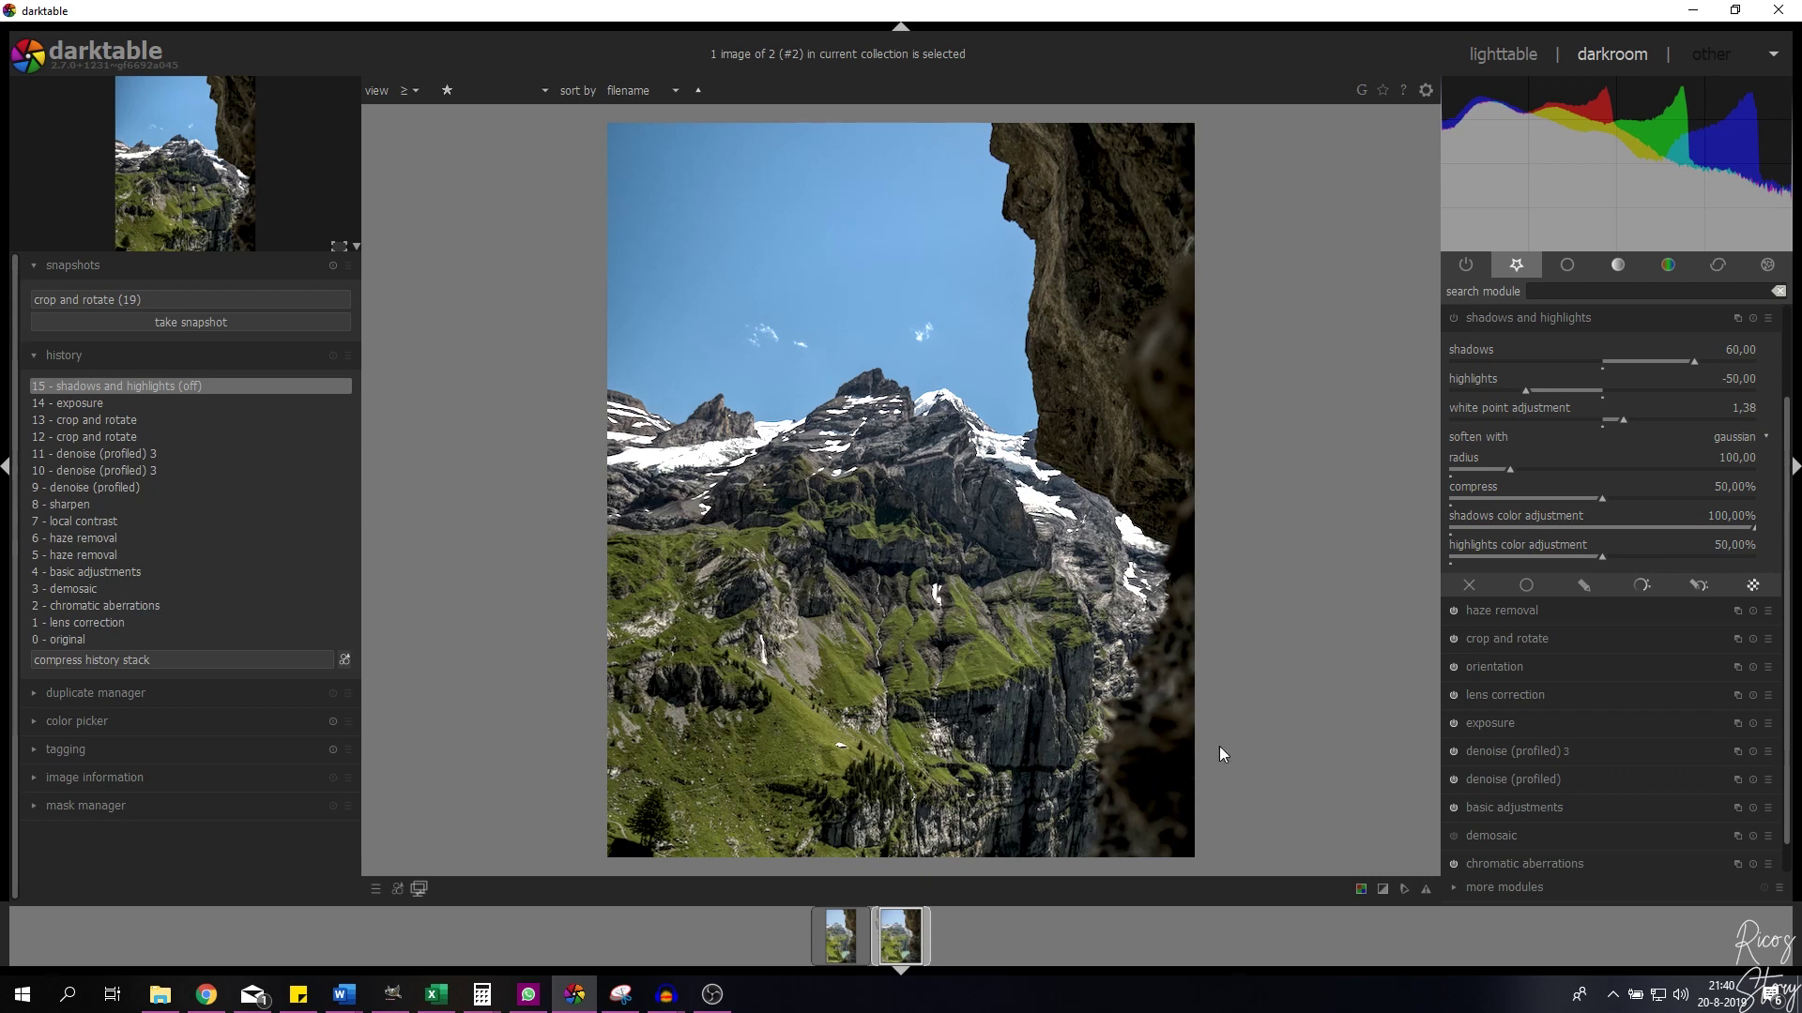
pyautogui.click(1453, 318)
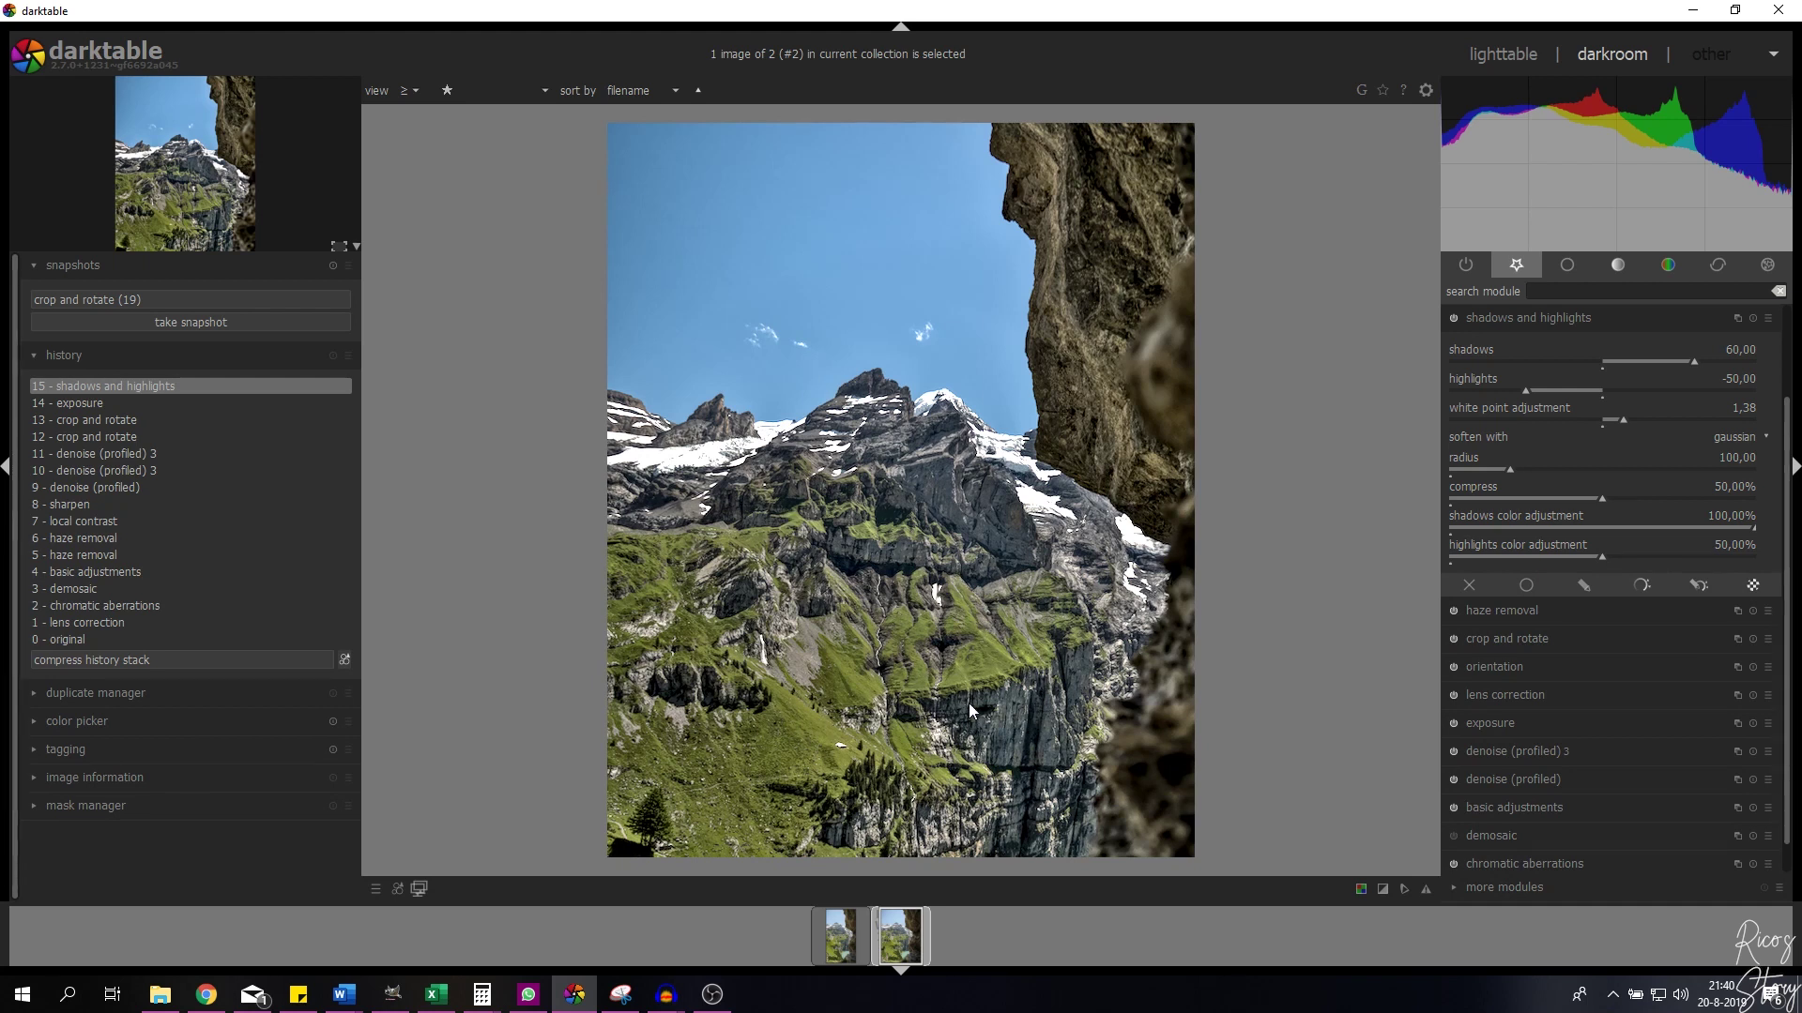
pyautogui.click(1534, 319)
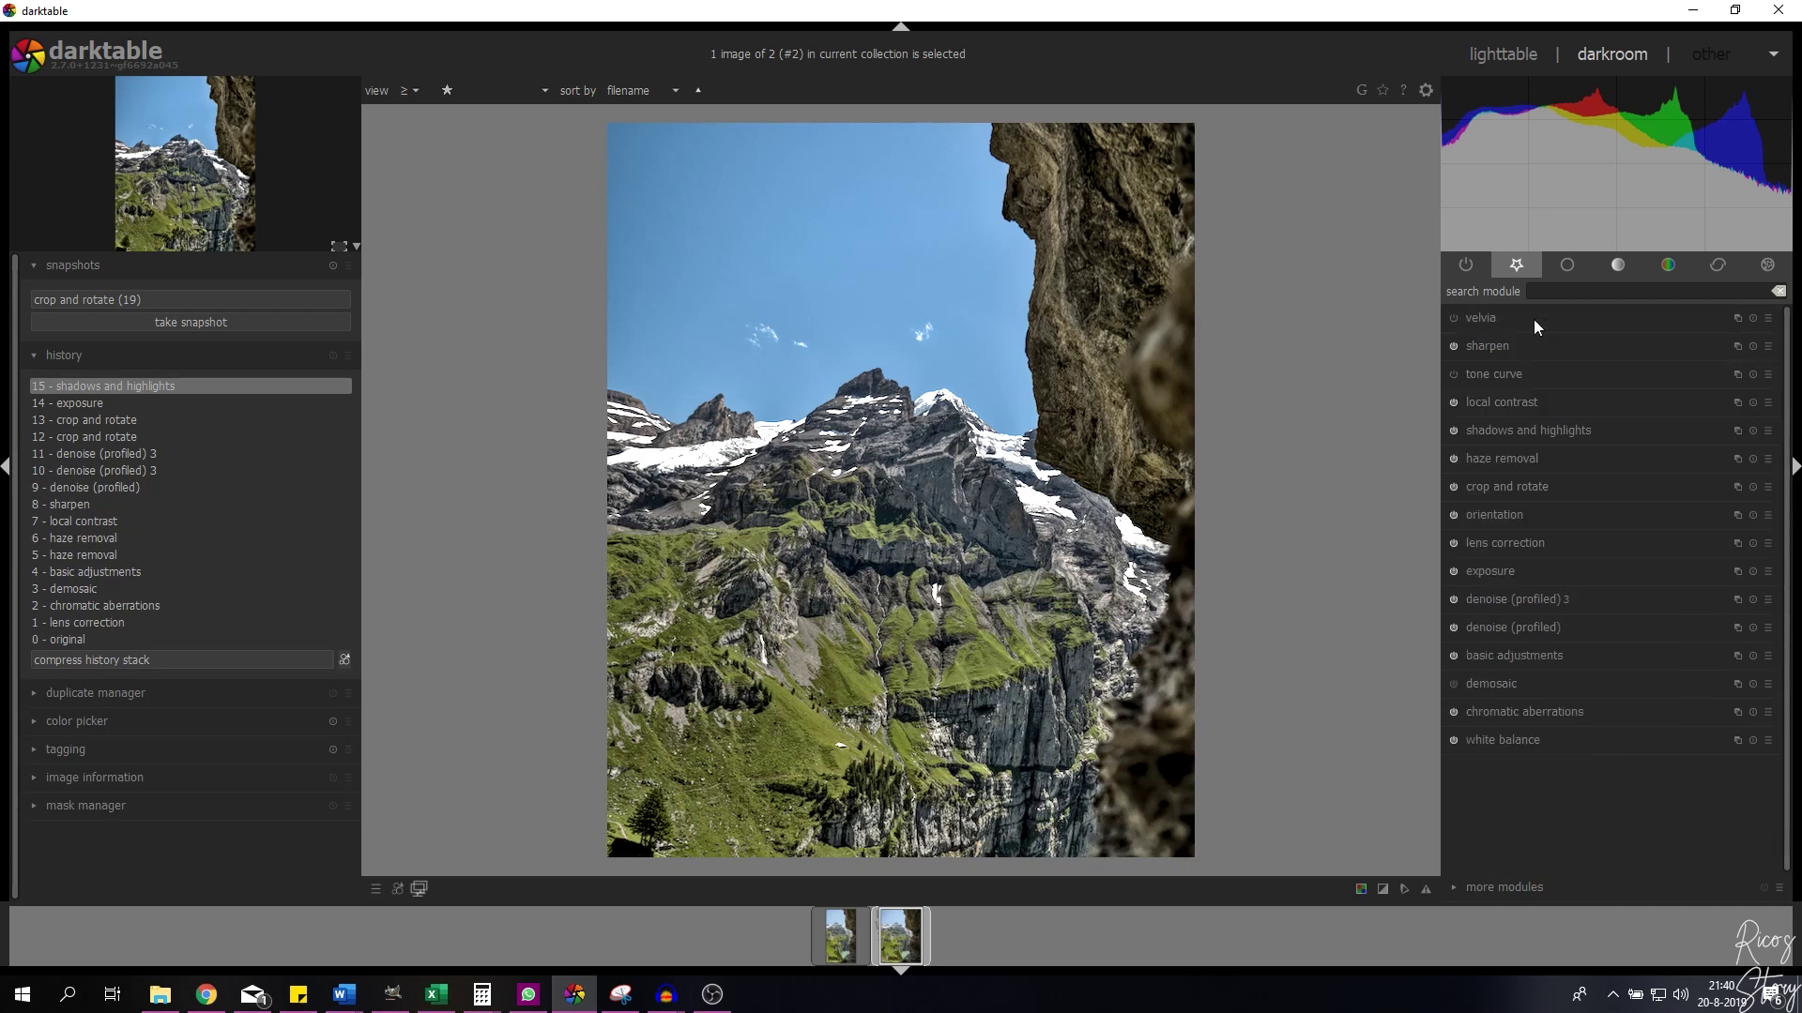
# Step: Enable the velvia module, raise its strength to 100%, and collapse it
pyautogui.click(1479, 319)
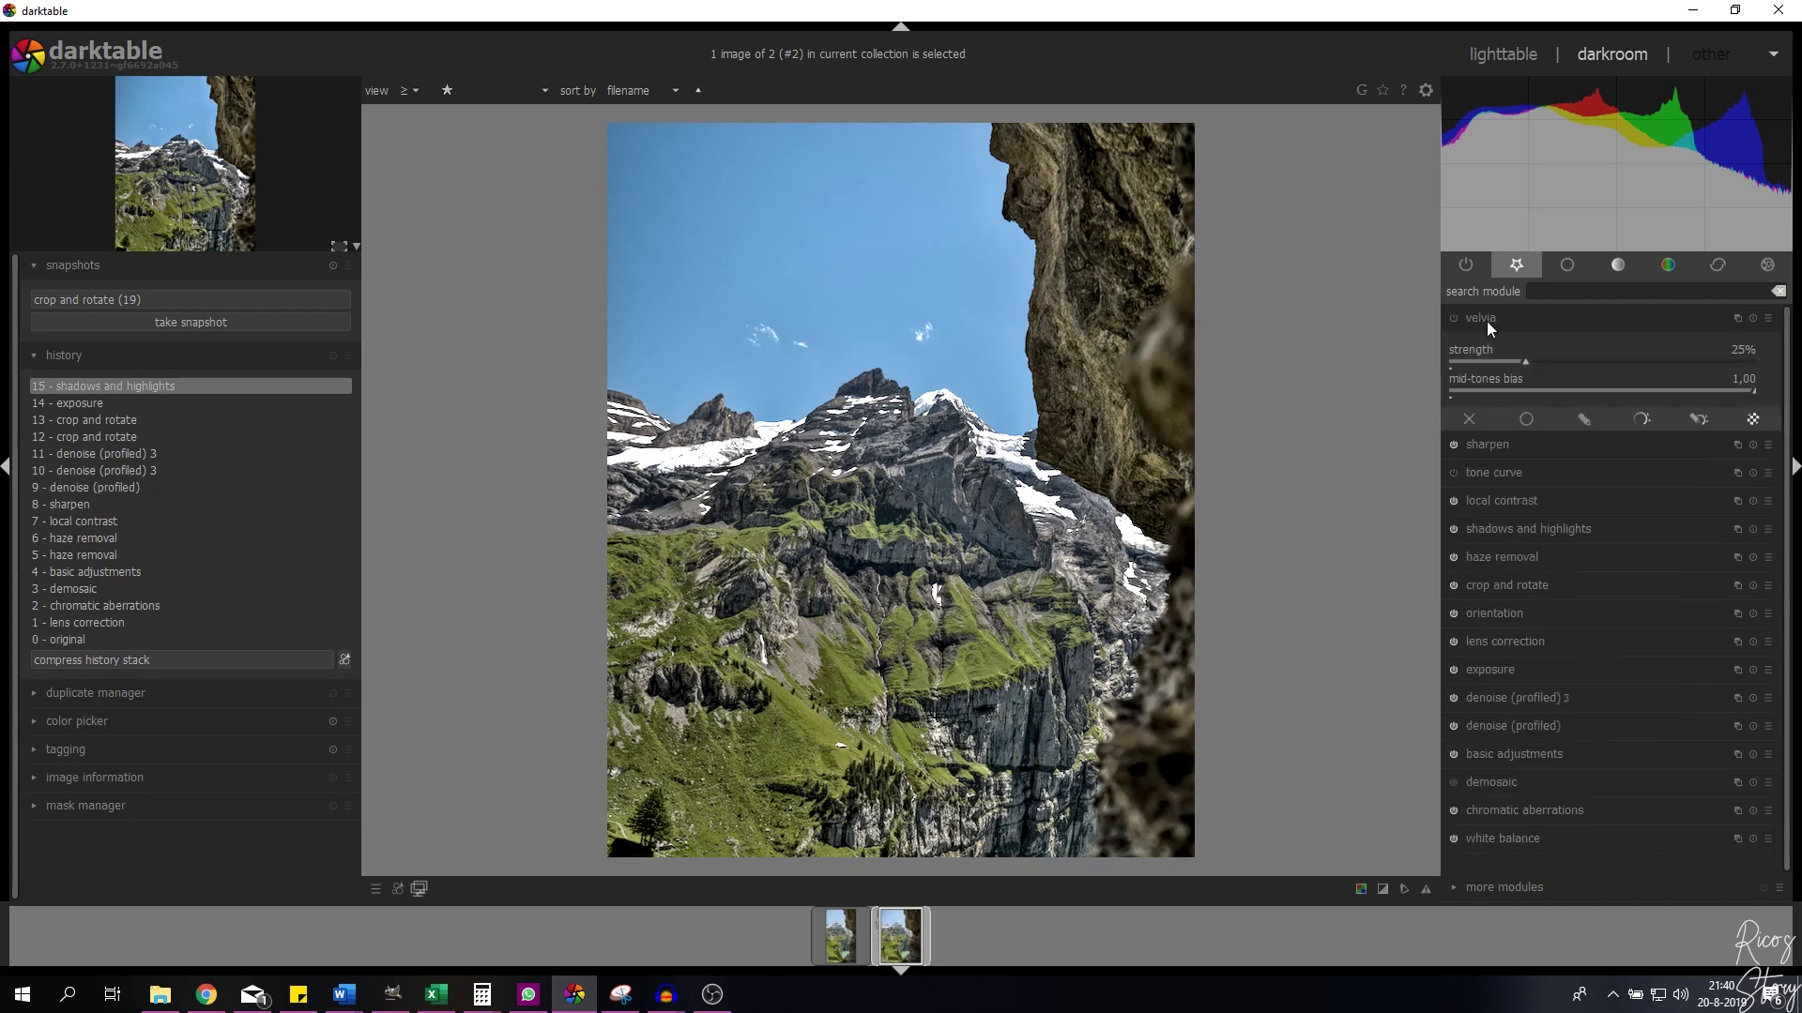
pyautogui.click(1452, 319)
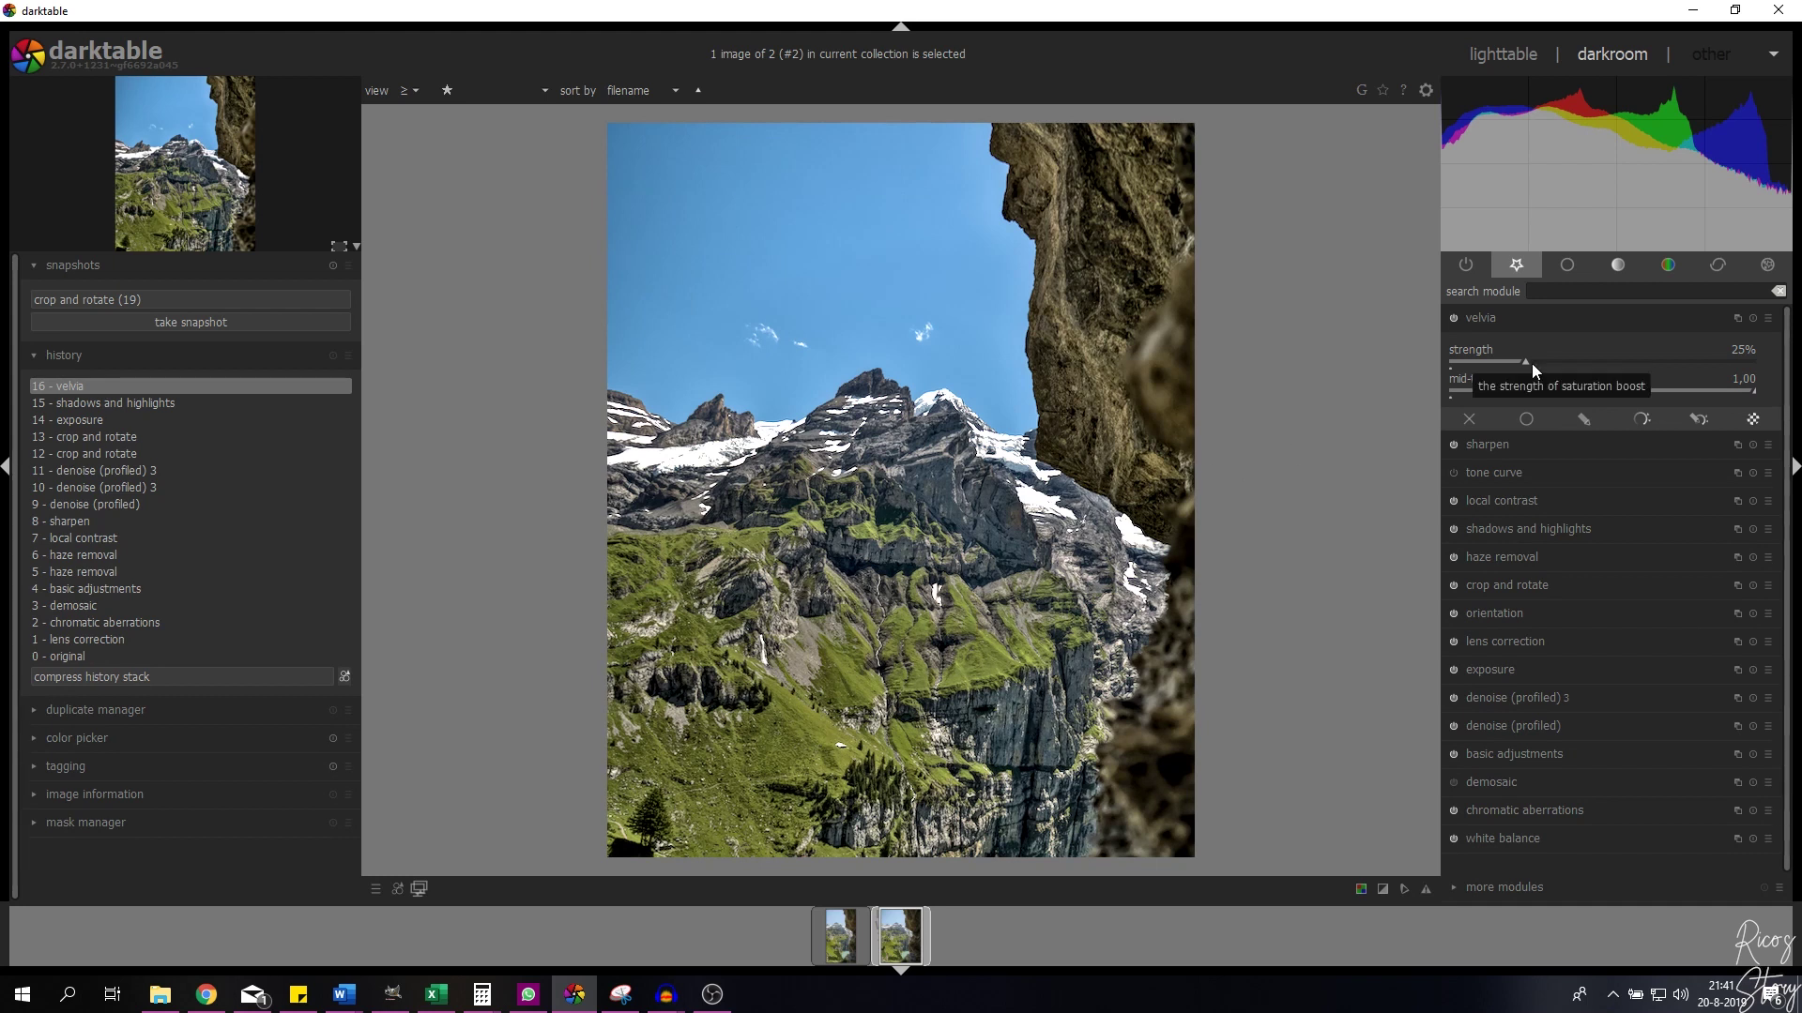
pyautogui.moveTo(1524, 364); pyautogui.dragTo(1778, 358)
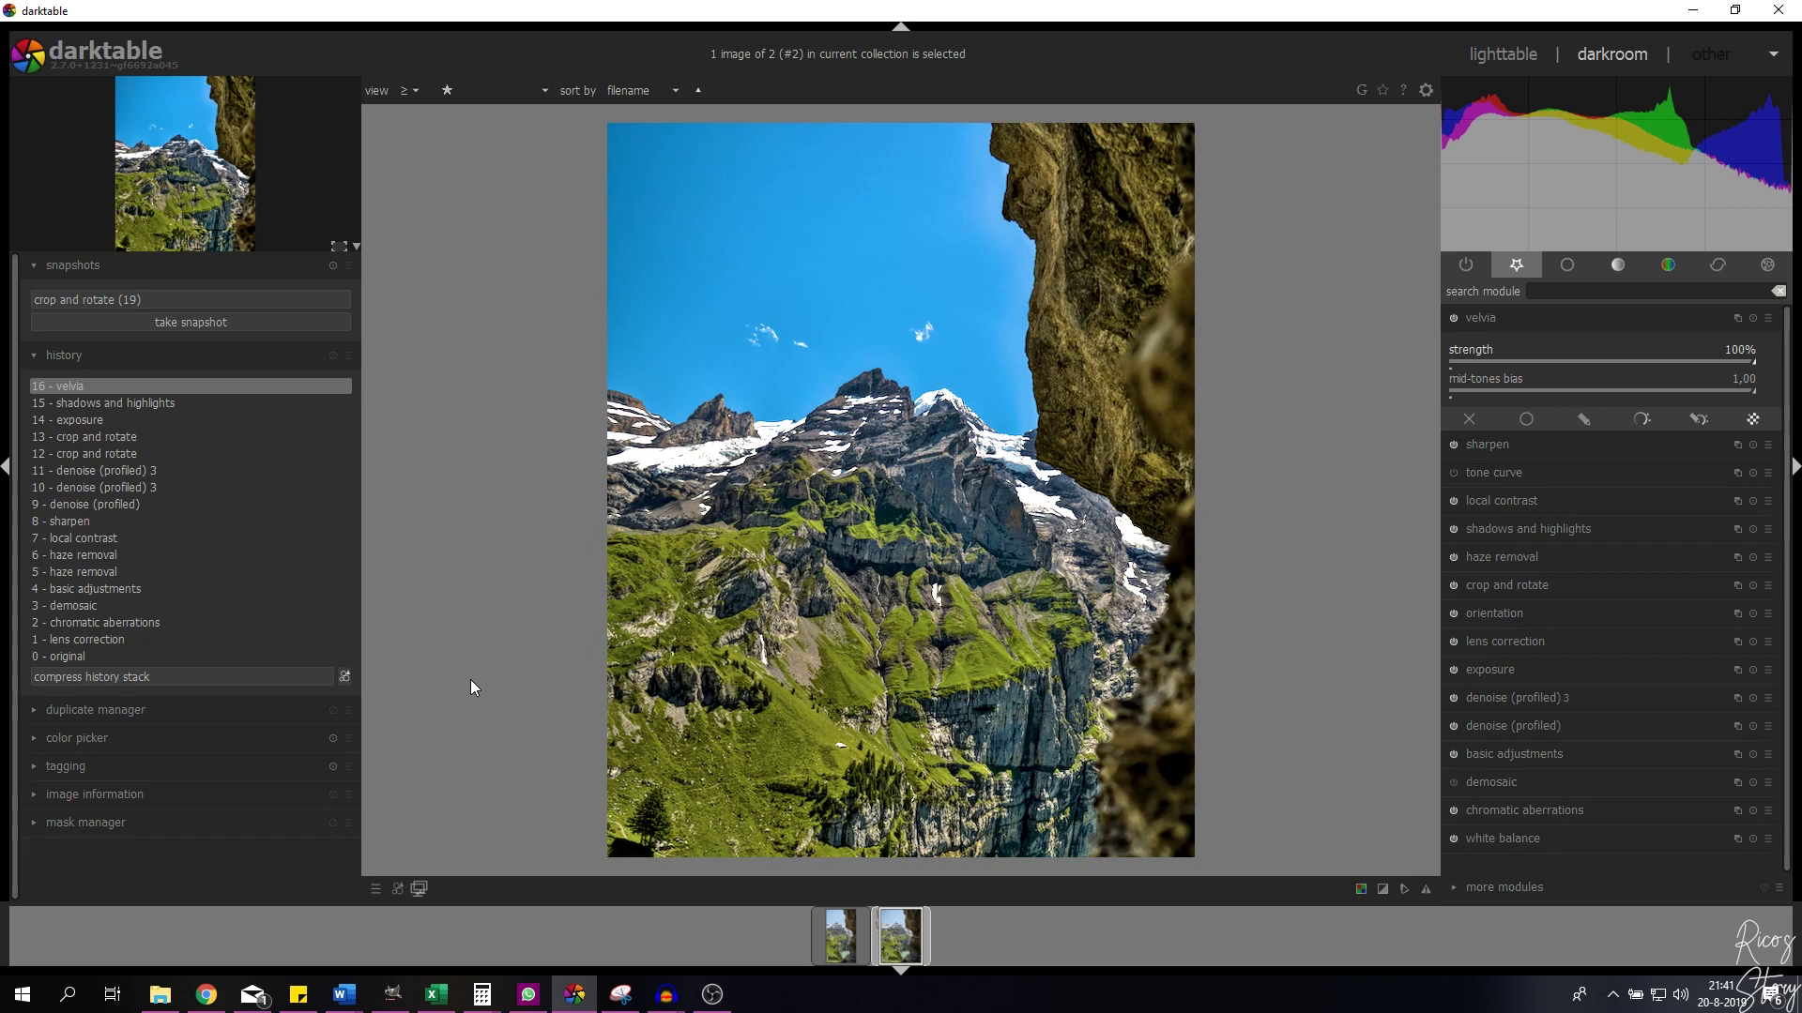
pyautogui.click(1515, 327)
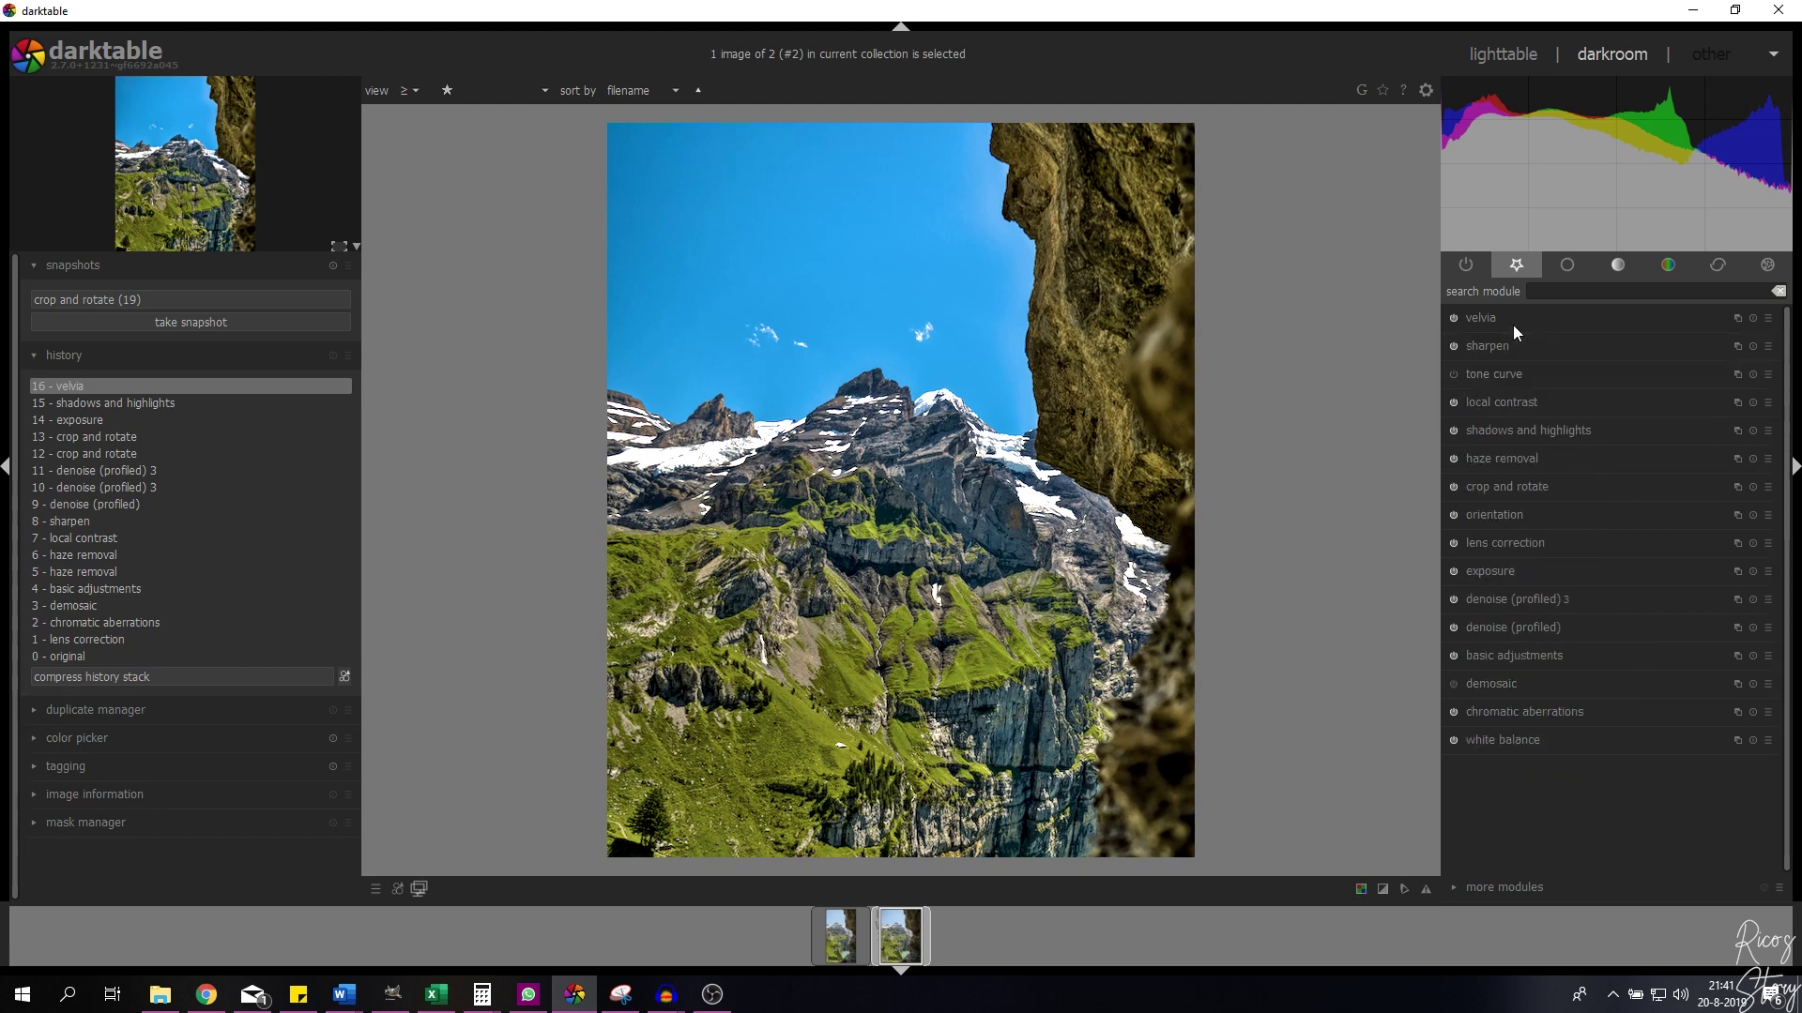
# Step: Enable the tone curve module and shape a gentle S-curve with a lowered shadow point near 10.2/6.0 and a raised highlight point
pyautogui.click(1506, 373)
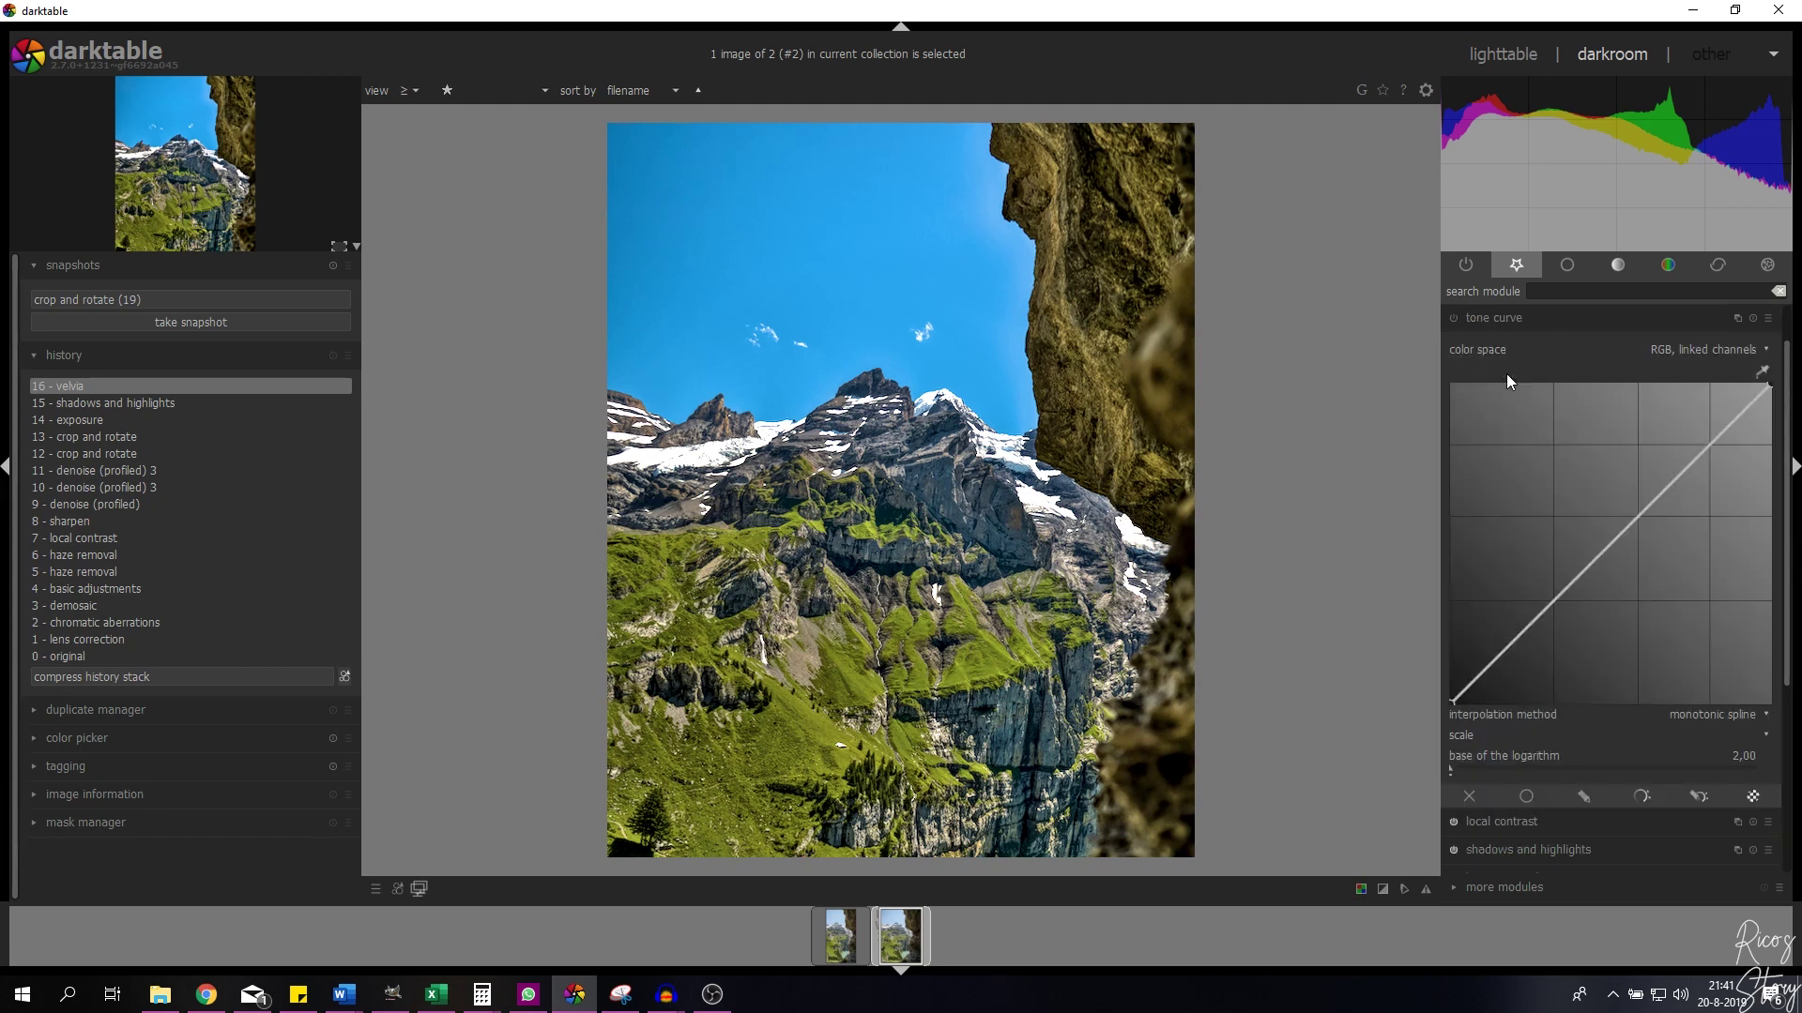
pyautogui.click(1500, 324)
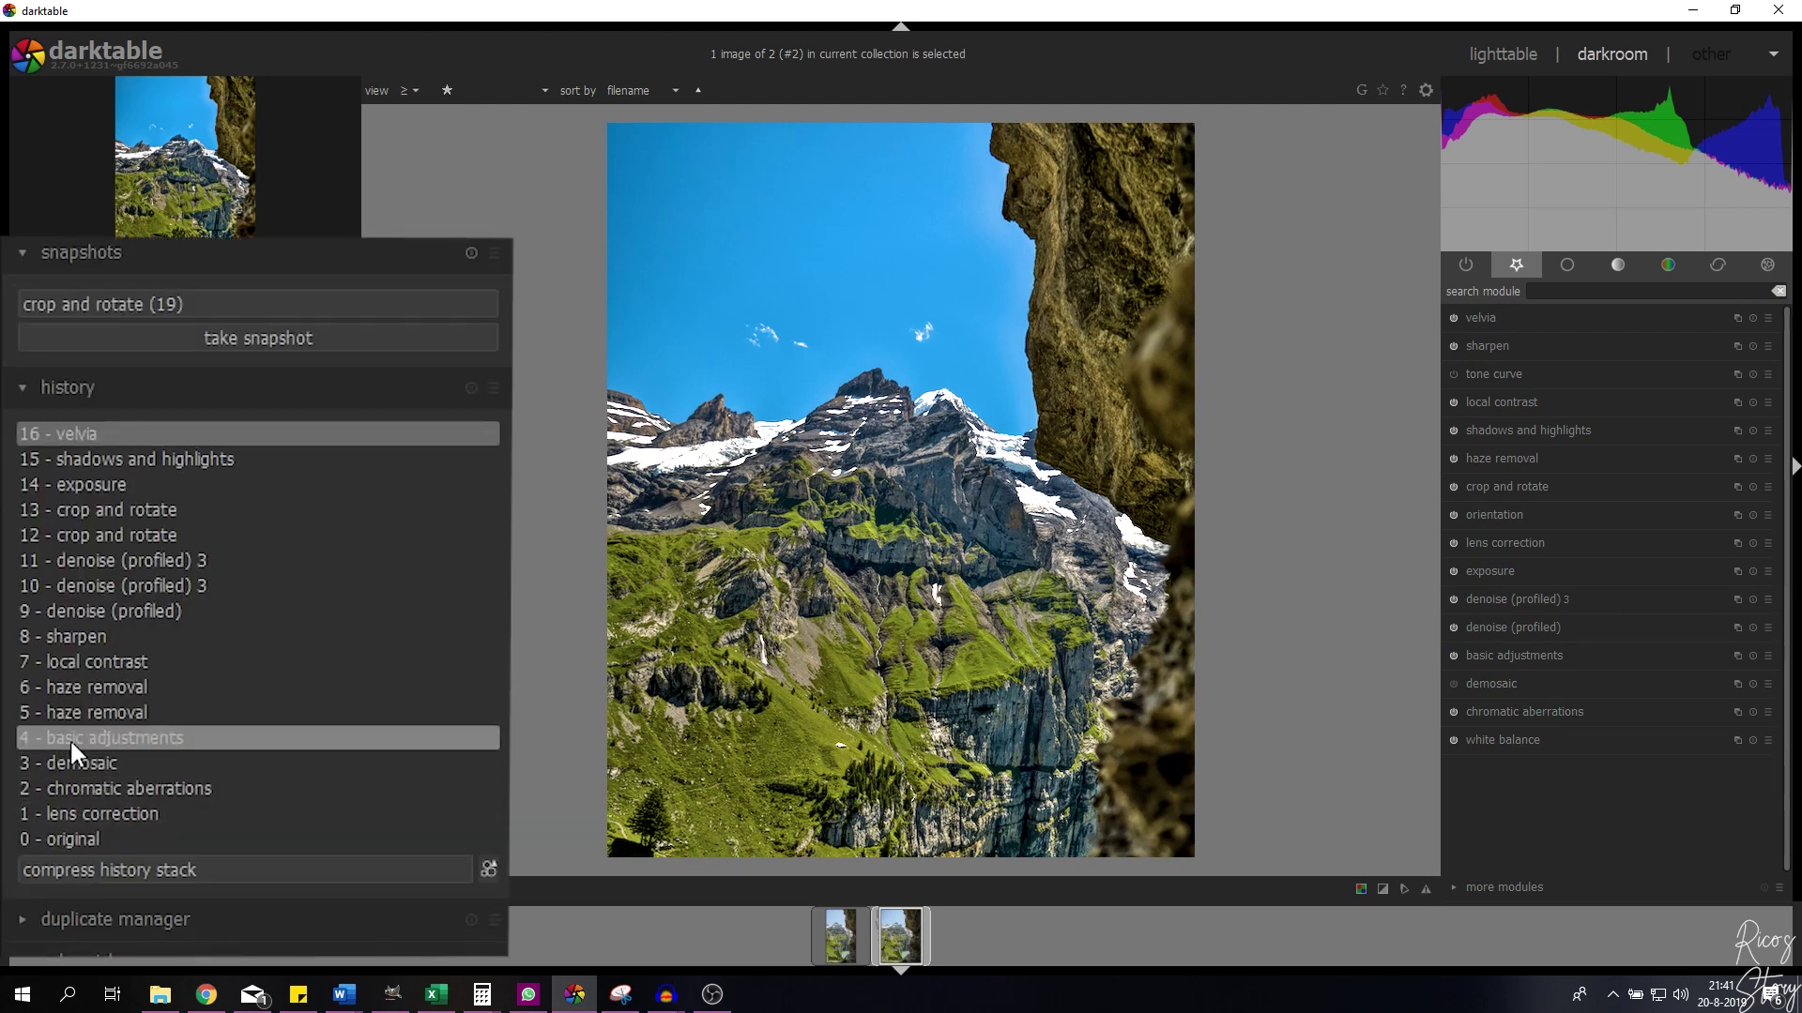
pyautogui.click(1509, 383)
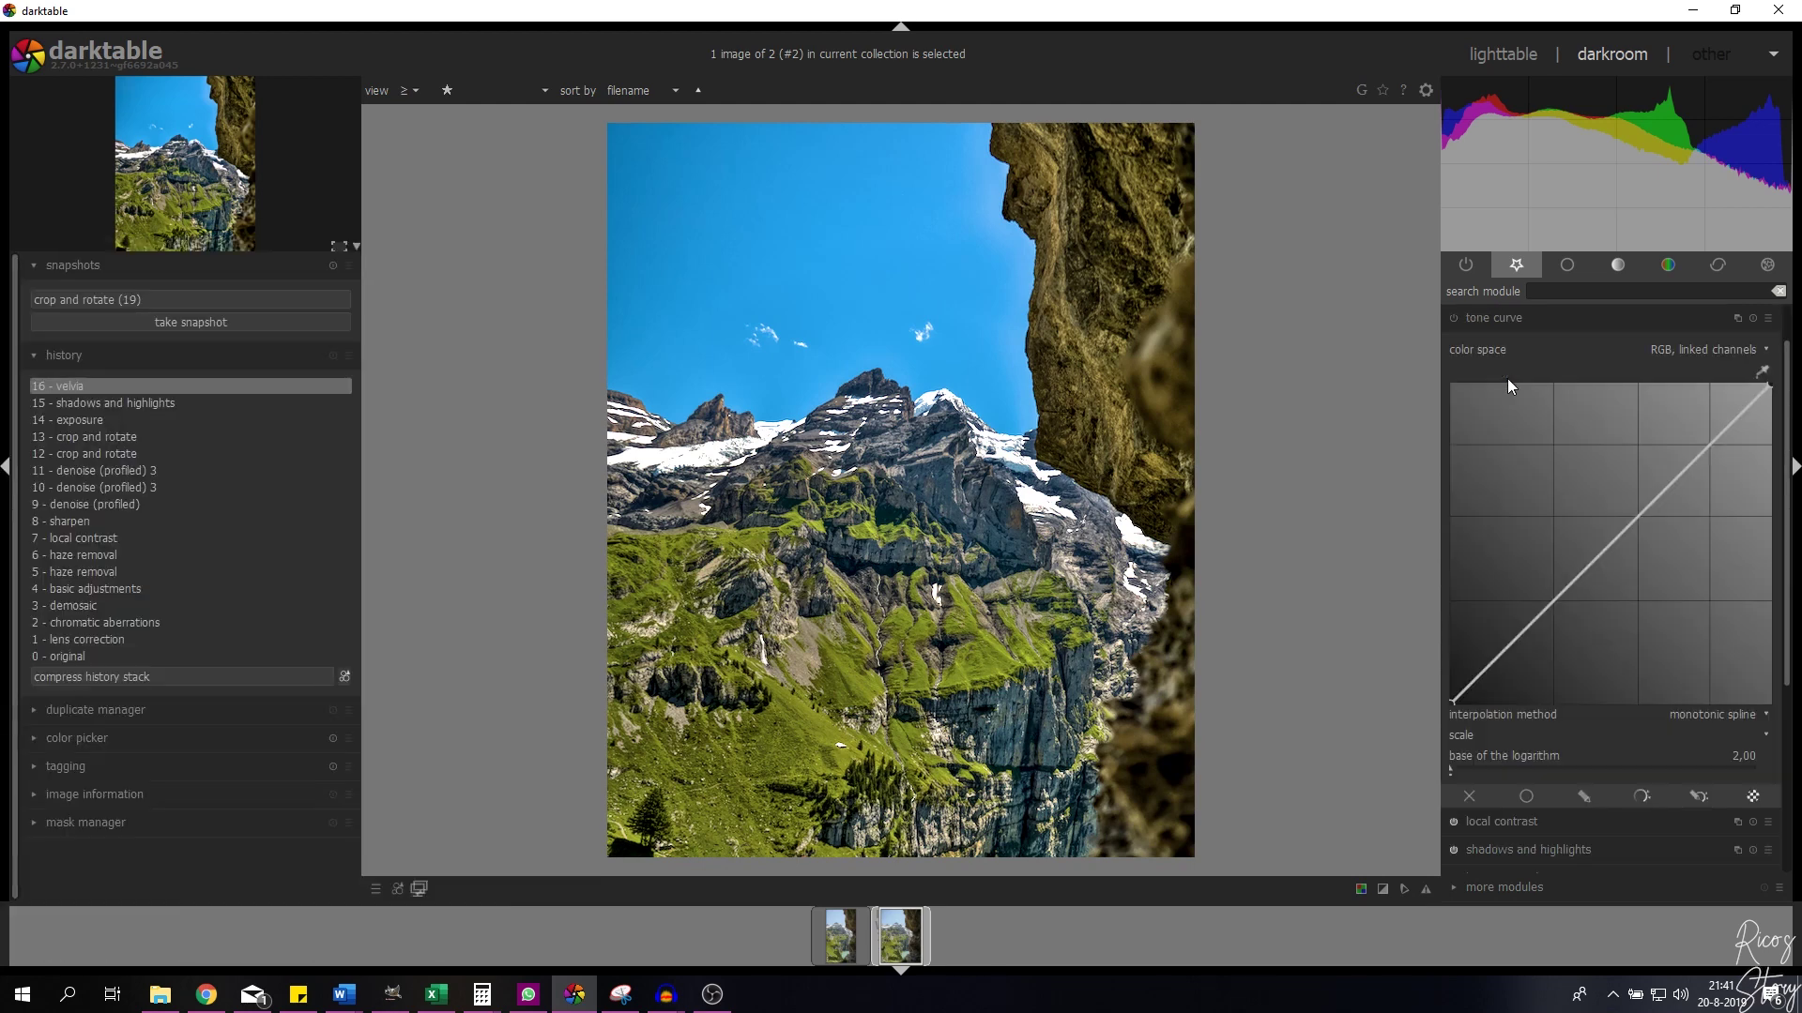
pyautogui.click(1453, 317)
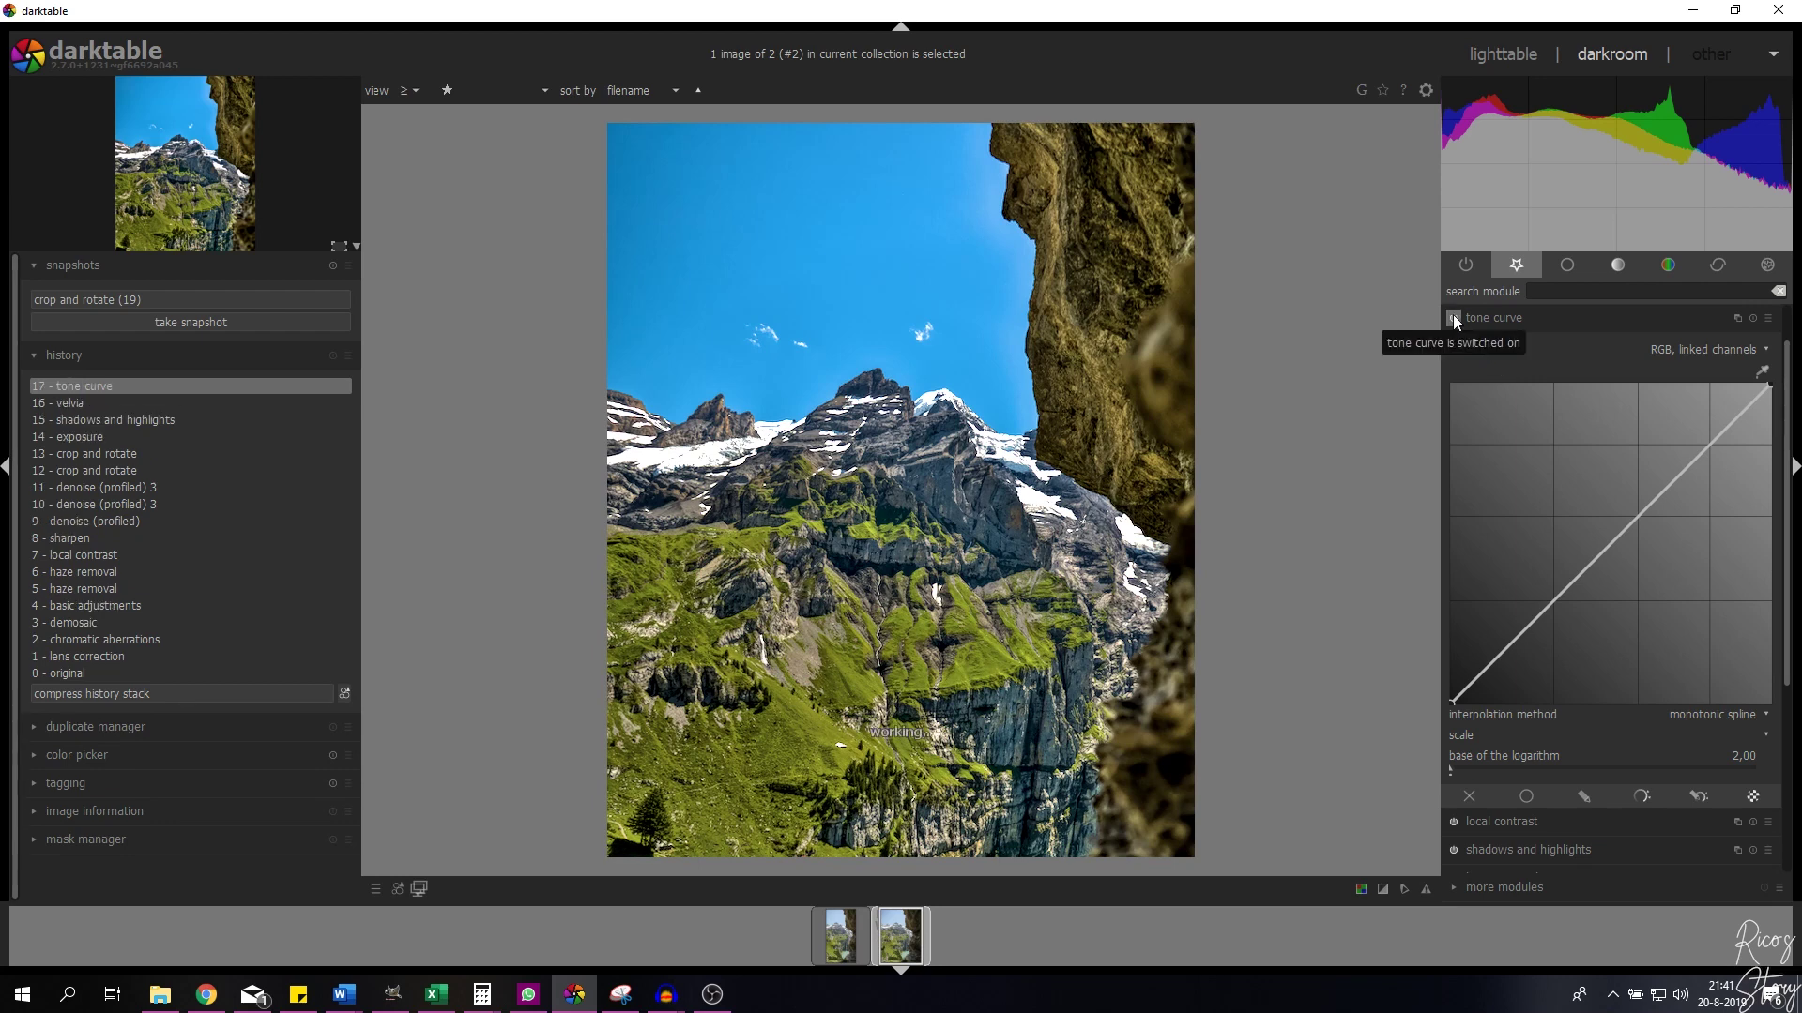
pyautogui.moveTo(1489, 663); pyautogui.dragTo(1495, 678)
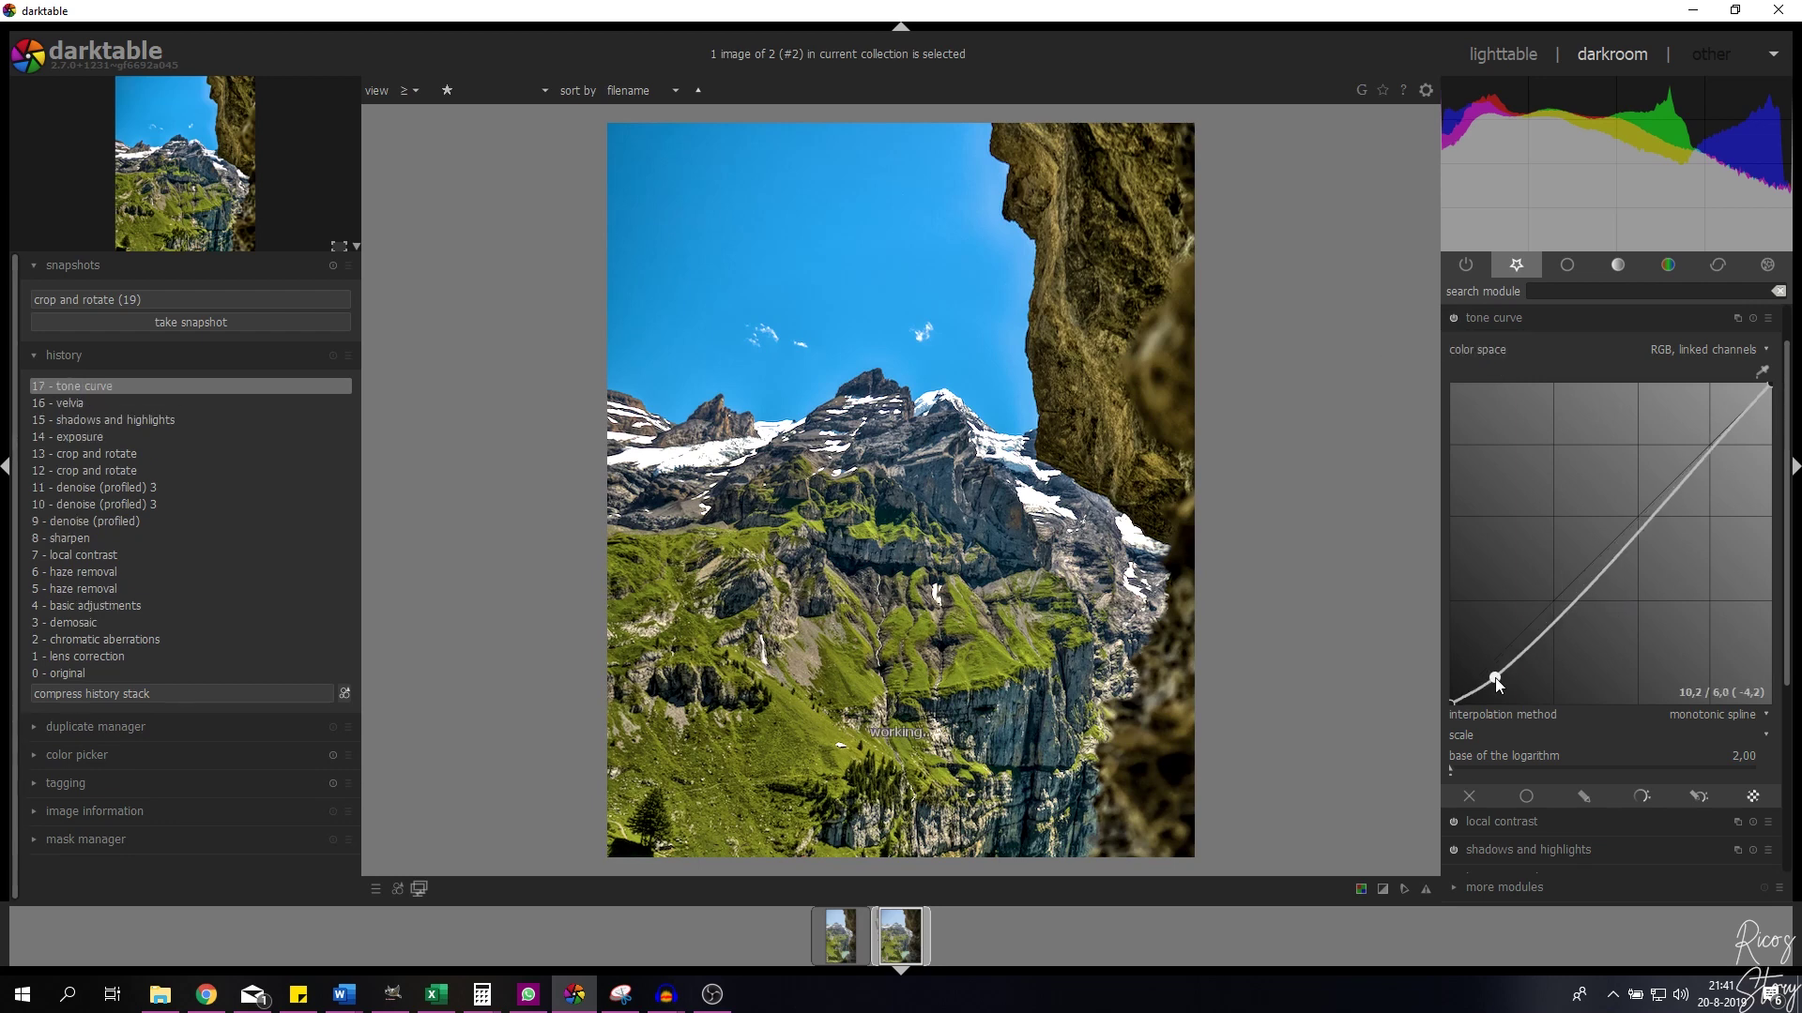
pyautogui.moveTo(1693, 476); pyautogui.dragTo(1681, 460)
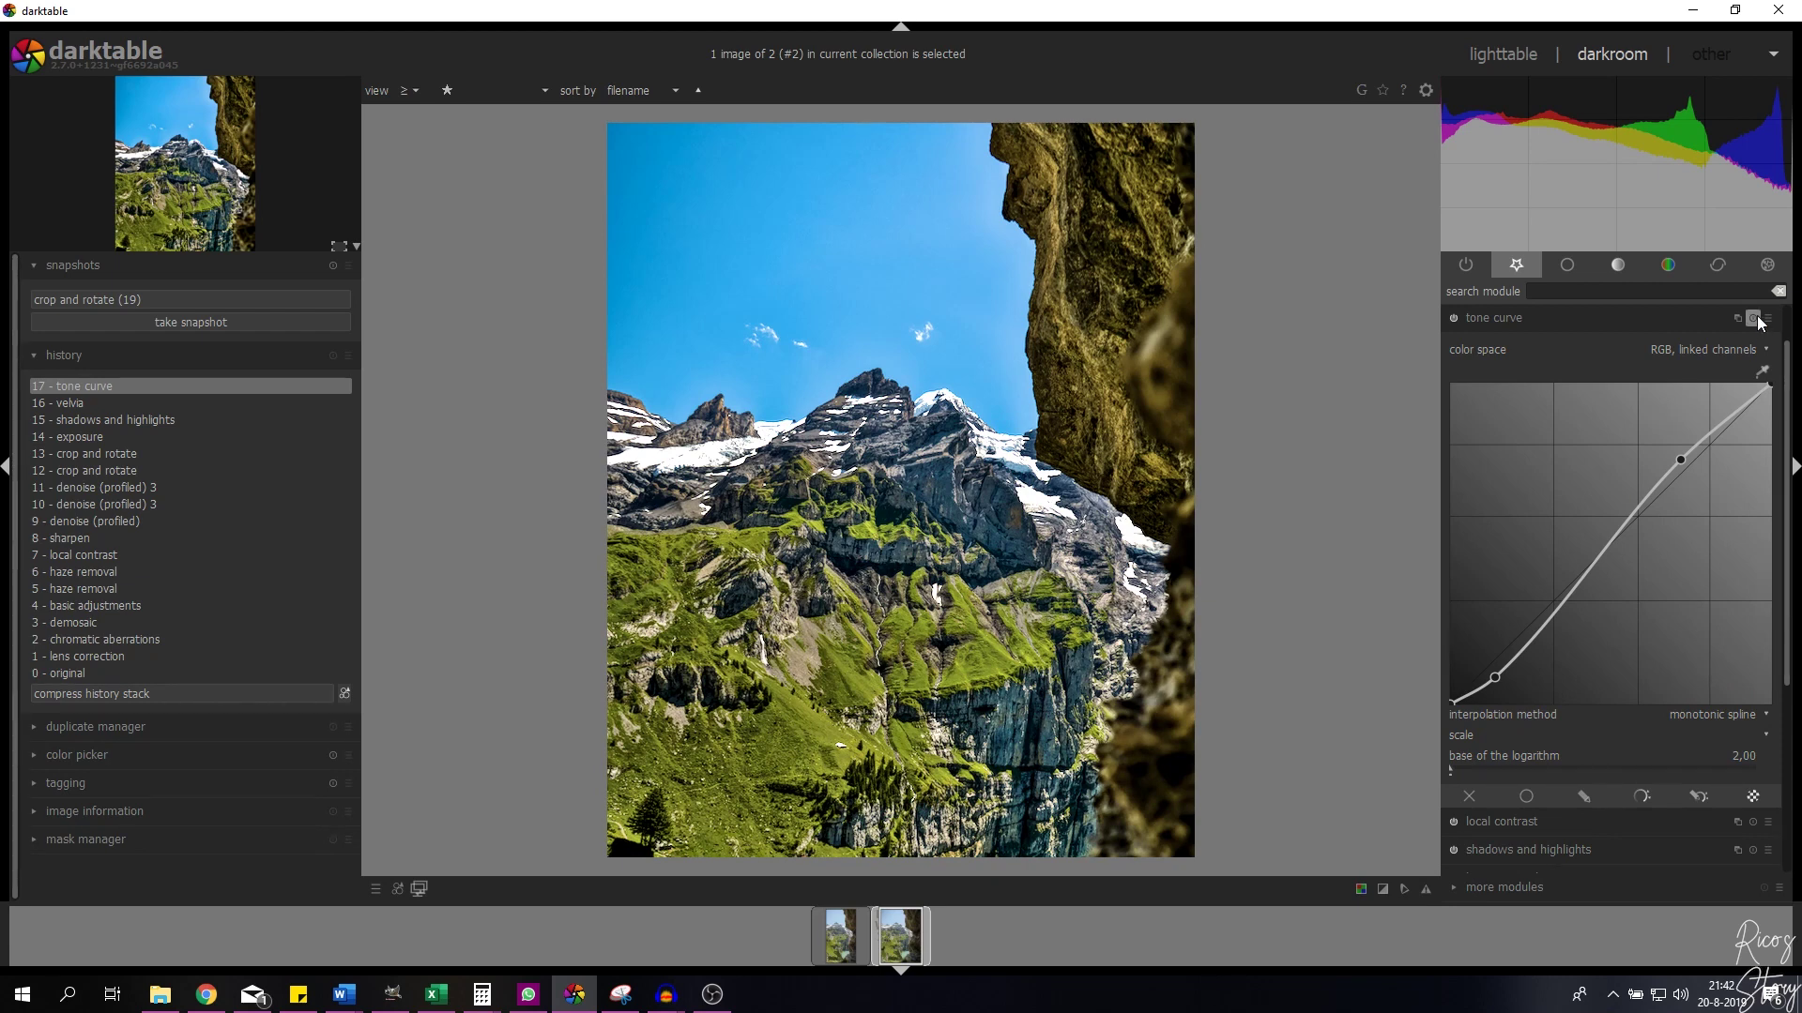
# Step: Reshape the tone curve above the diagonal with shadow points near 4.1/10.0 and 9.5/19.9, a midtone point, and highlight points including 53.8/65.4
pyautogui.moveTo(1496, 671)
pyautogui.mouseDown()
pyautogui.moveTo(1470, 660)
pyautogui.moveTo(1483, 639)
pyautogui.mouseUp()
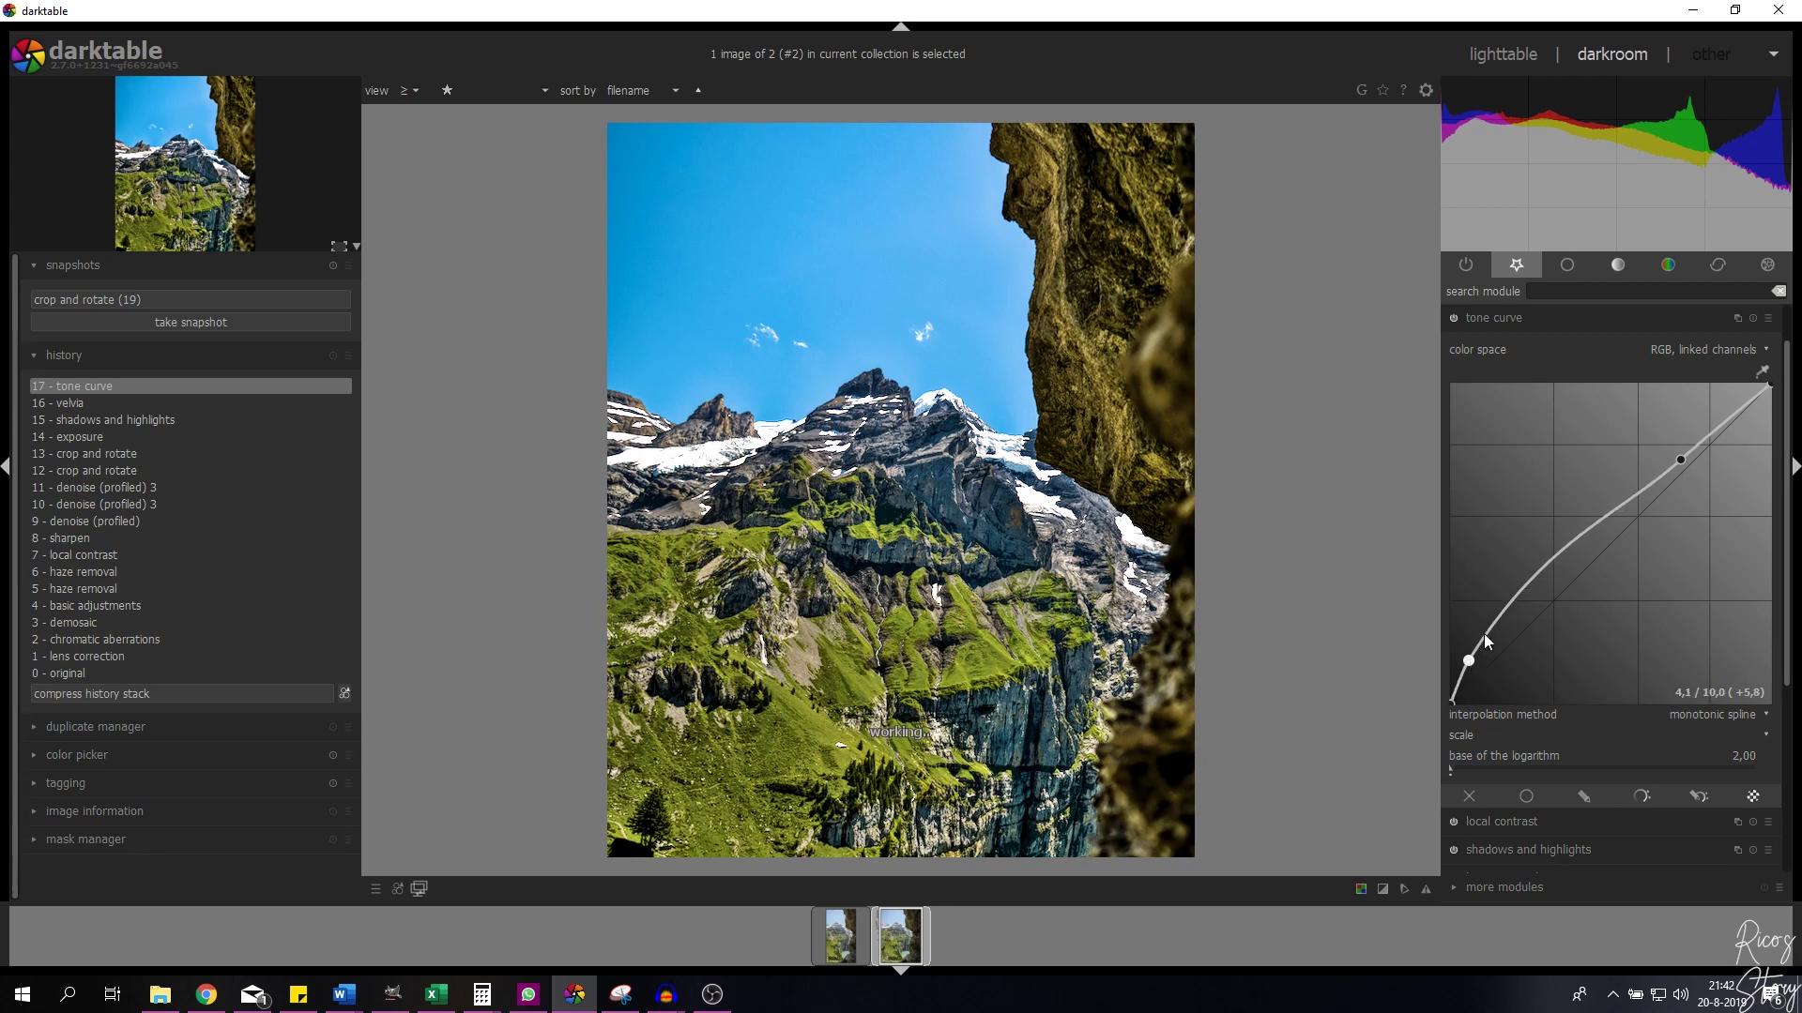
pyautogui.click(1492, 621)
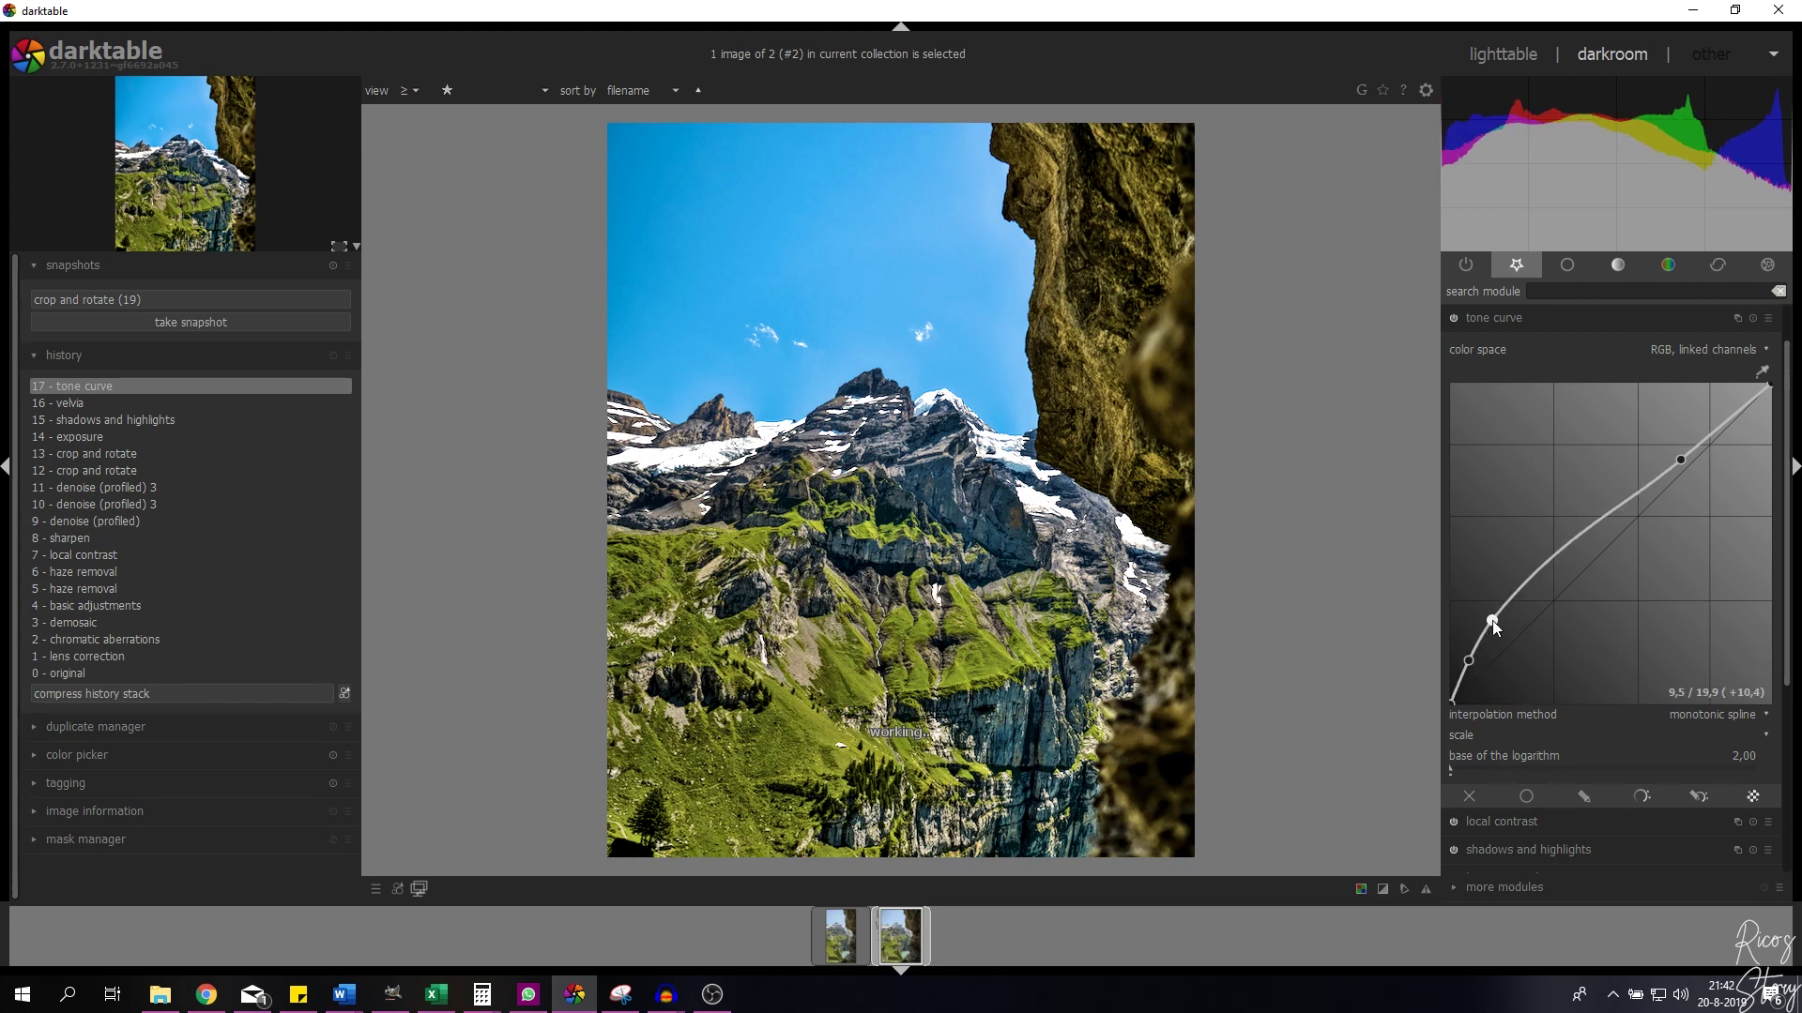
pyautogui.moveTo(1556, 557); pyautogui.dragTo(1552, 567)
pyautogui.moveTo(1675, 464); pyautogui.dragTo(1651, 471)
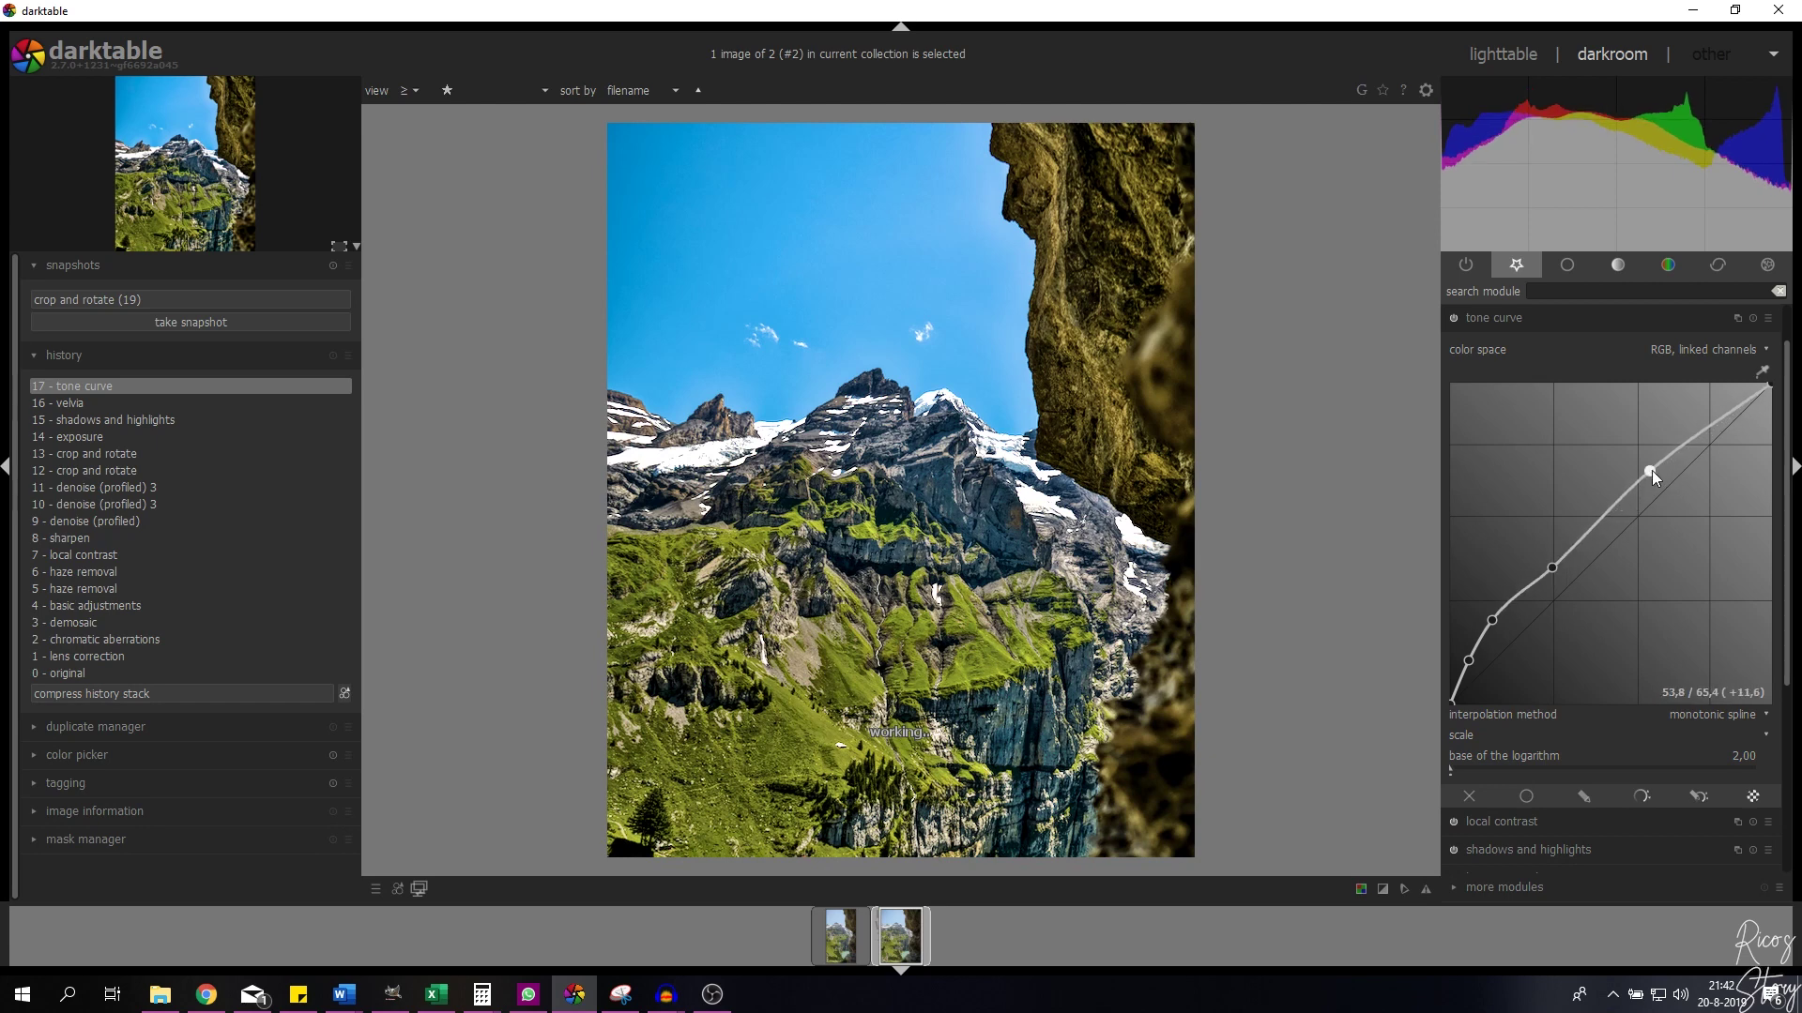
pyautogui.click(1706, 419)
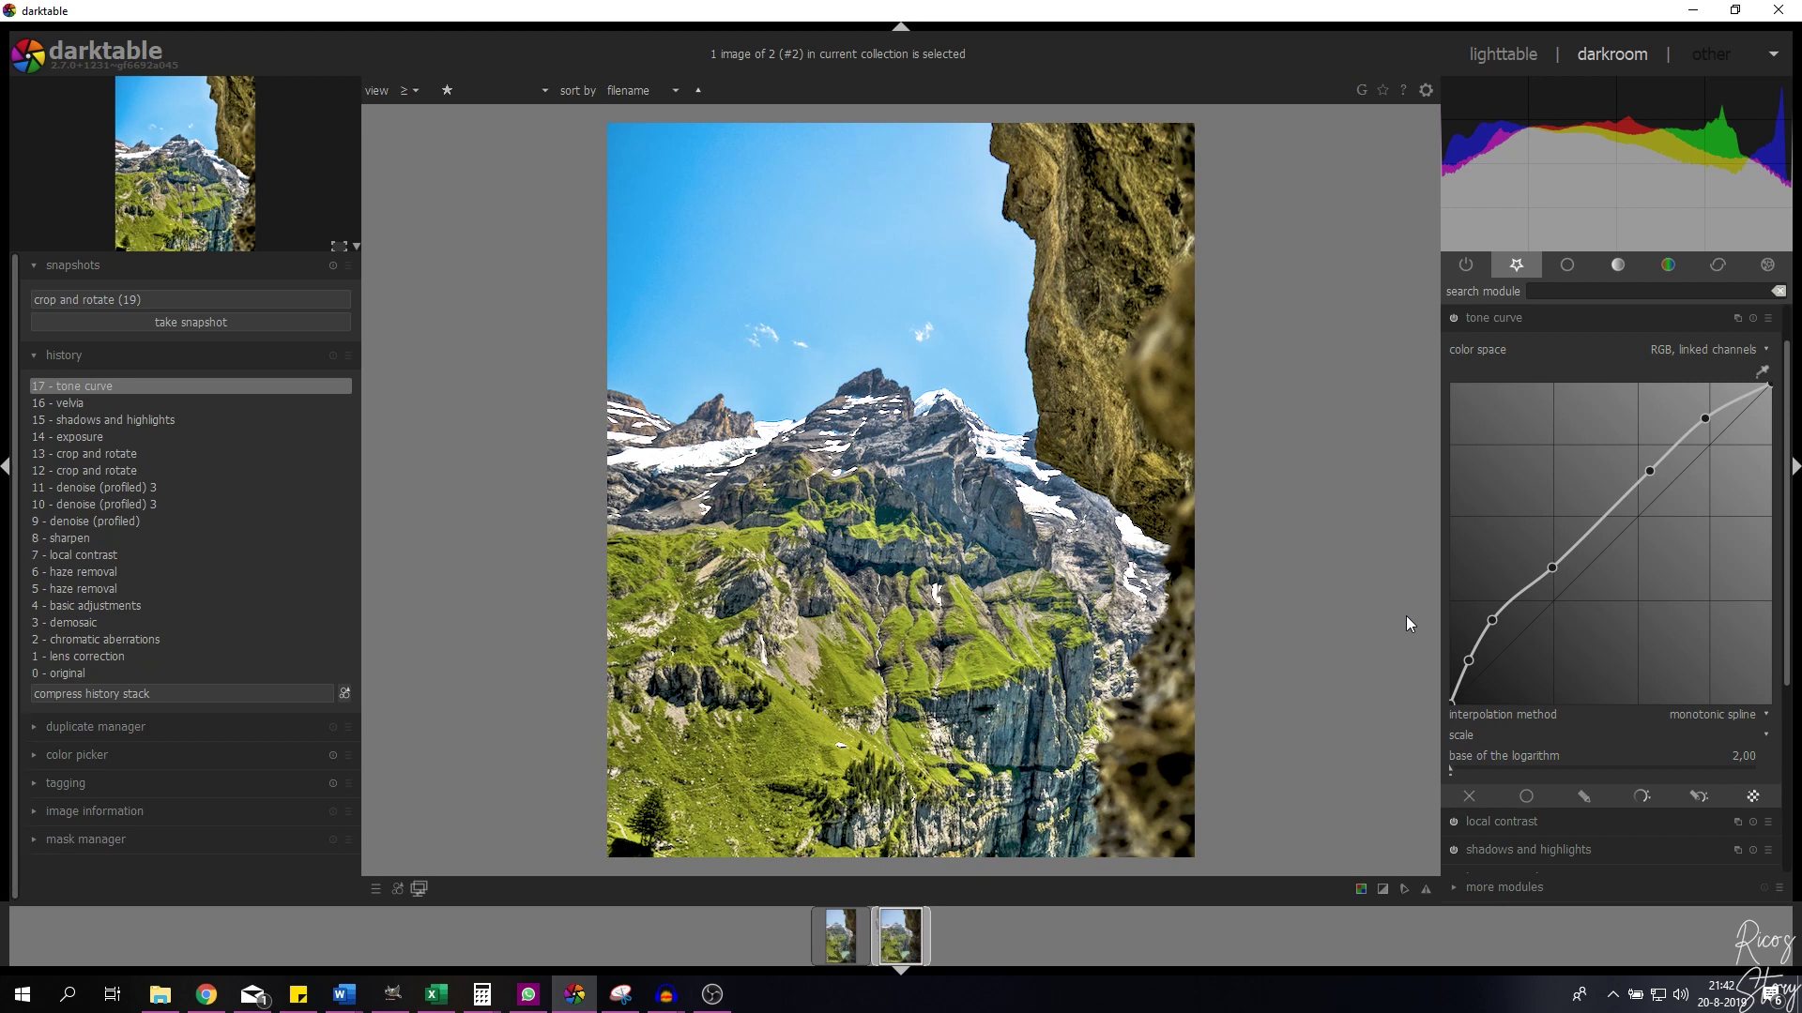
# Step: Collapse the tone curve module and take a snapshot of the current edit
pyautogui.click(1511, 315)
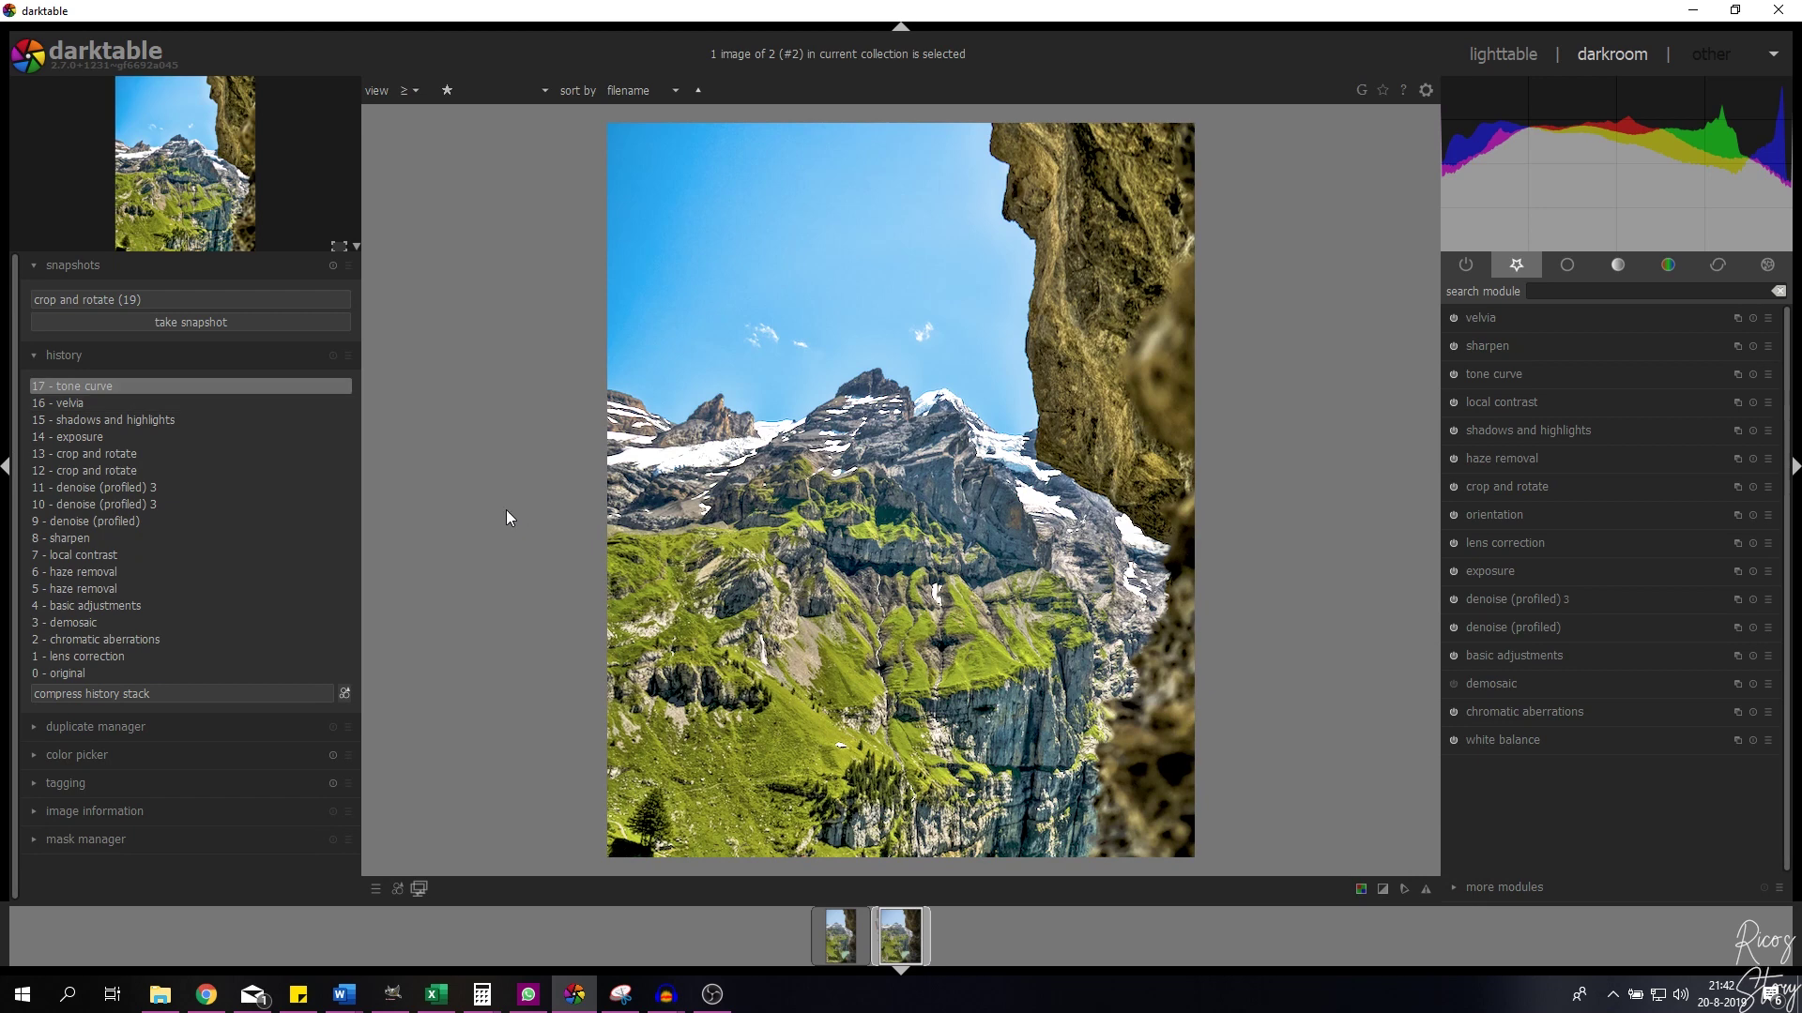
pyautogui.click(178, 322)
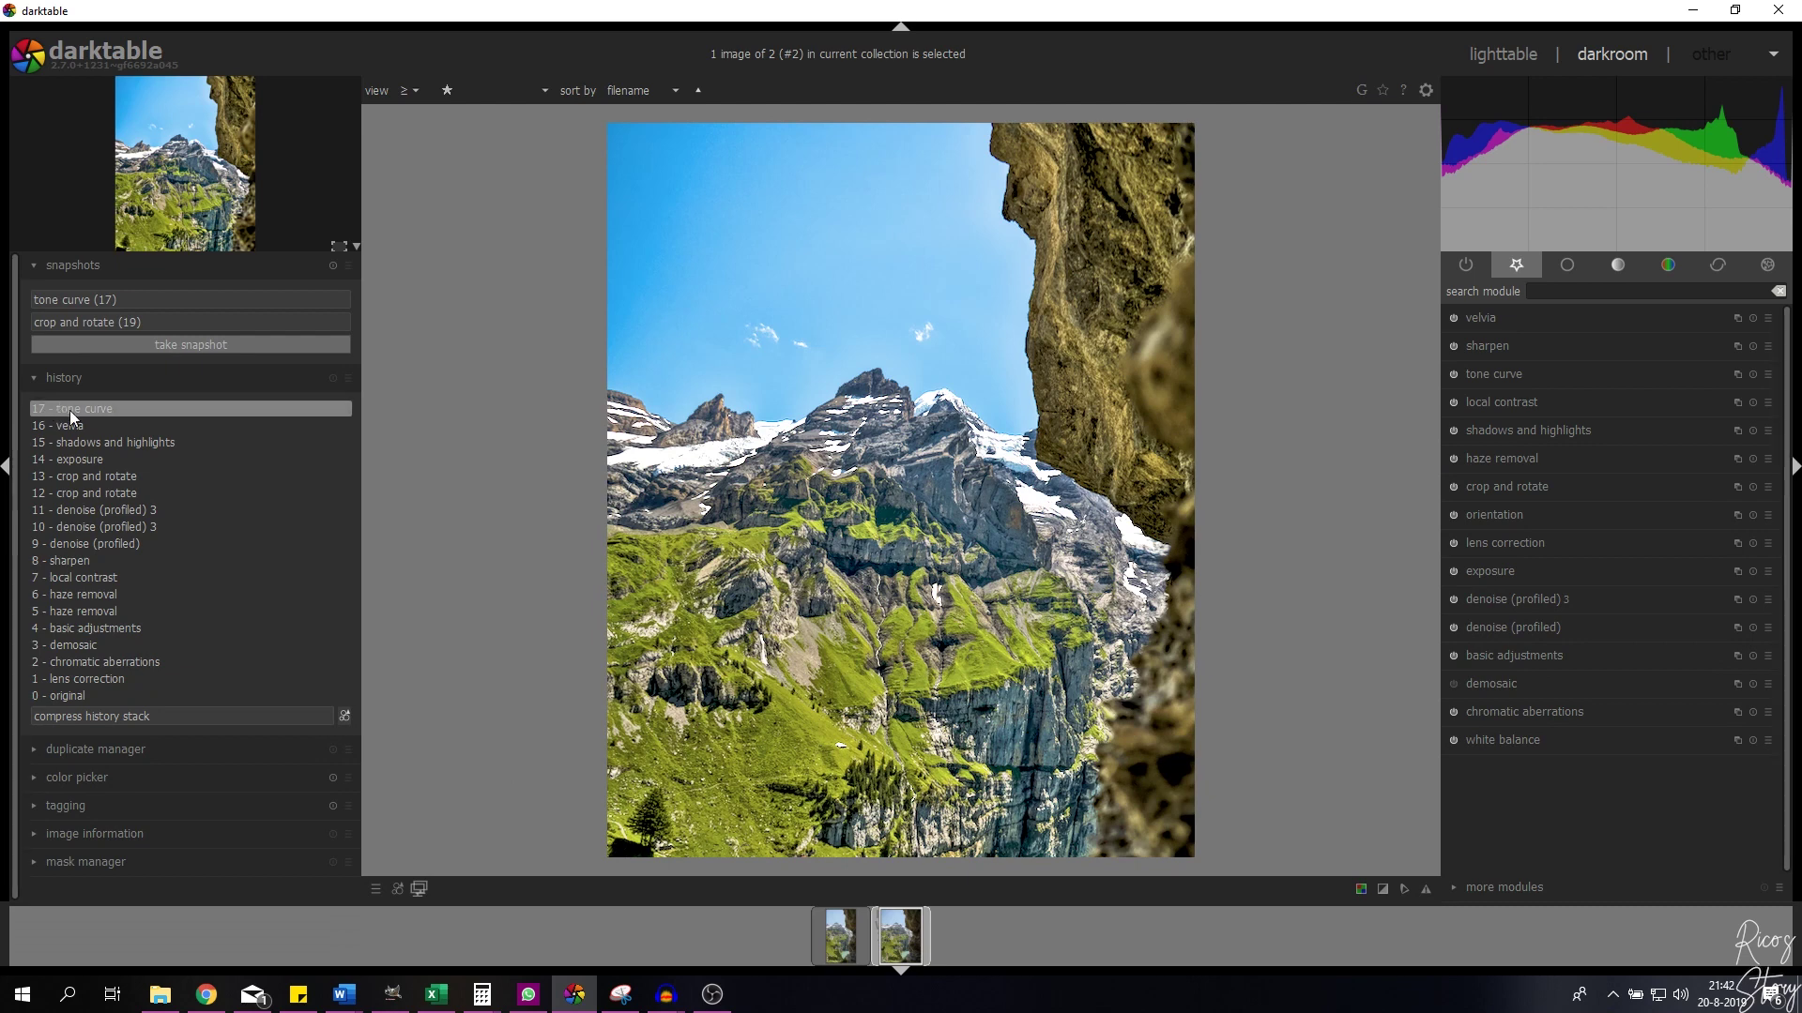
# Step: Compare the current edit with the crop and rotate (19) snapshot by sweeping the split line across the photo, and turn the snapshot off
pyautogui.click(104, 323)
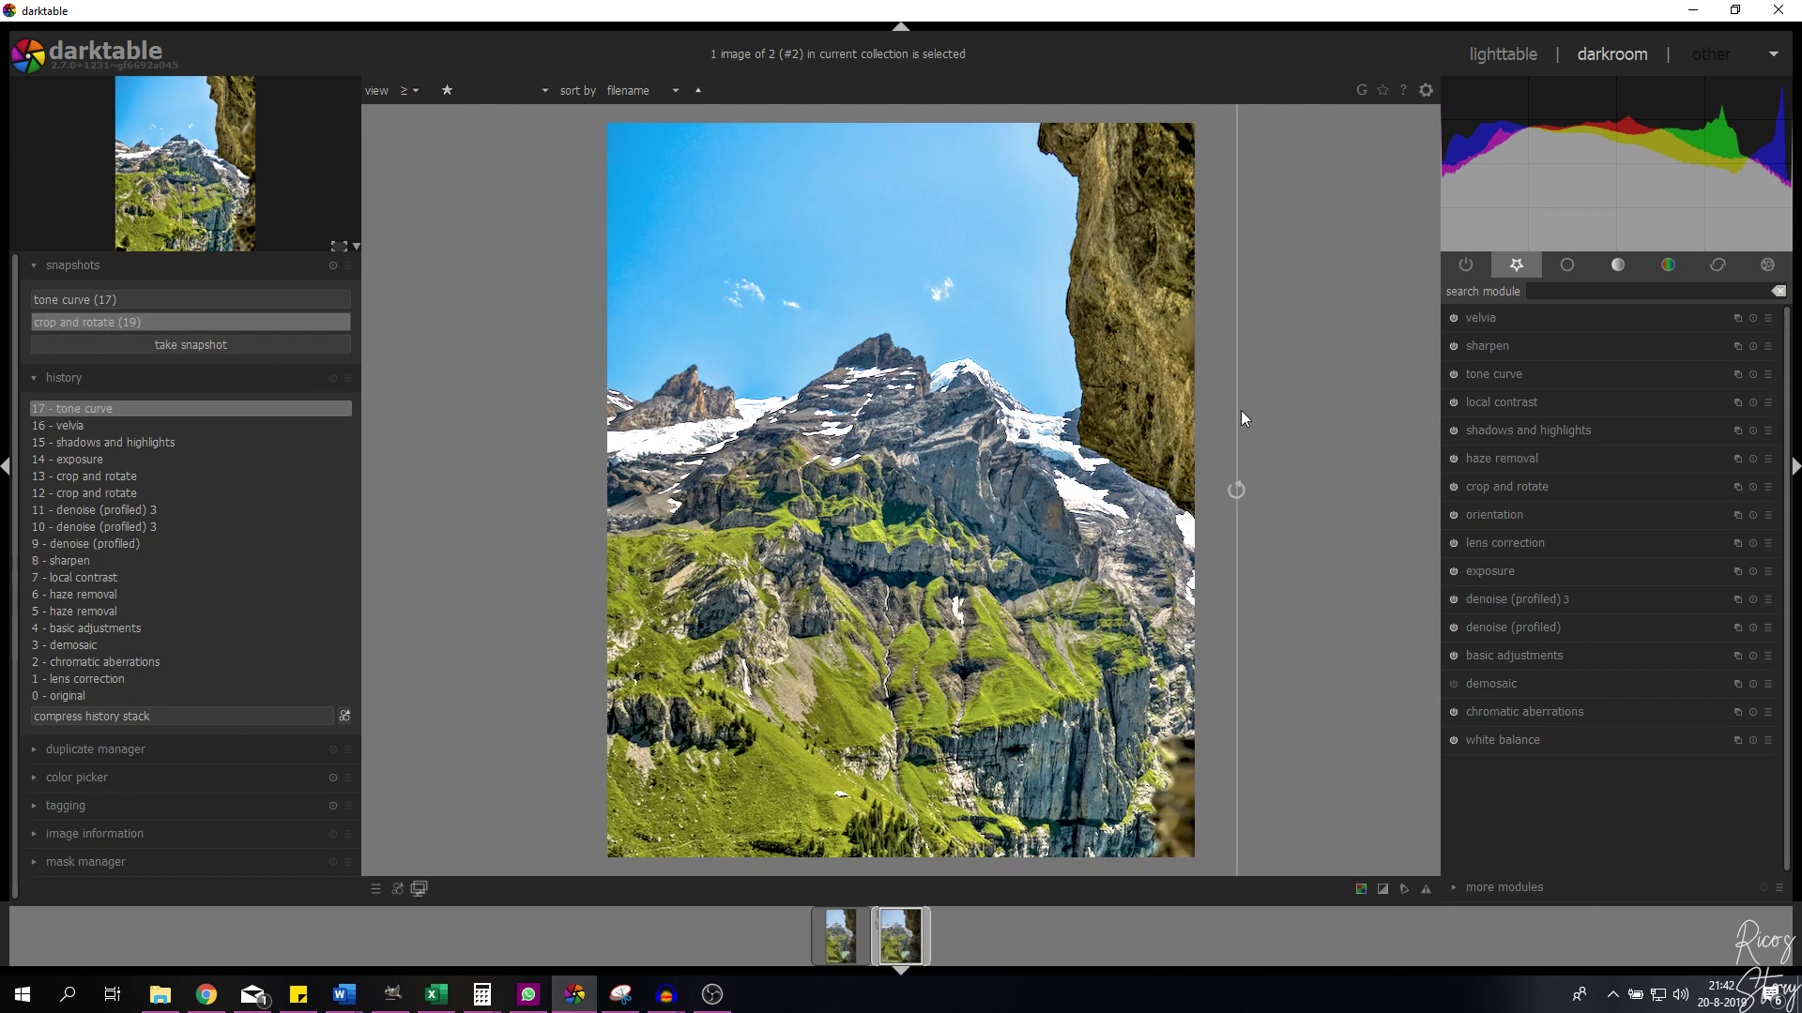
pyautogui.moveTo(1241, 409); pyautogui.dragTo(510, 424)
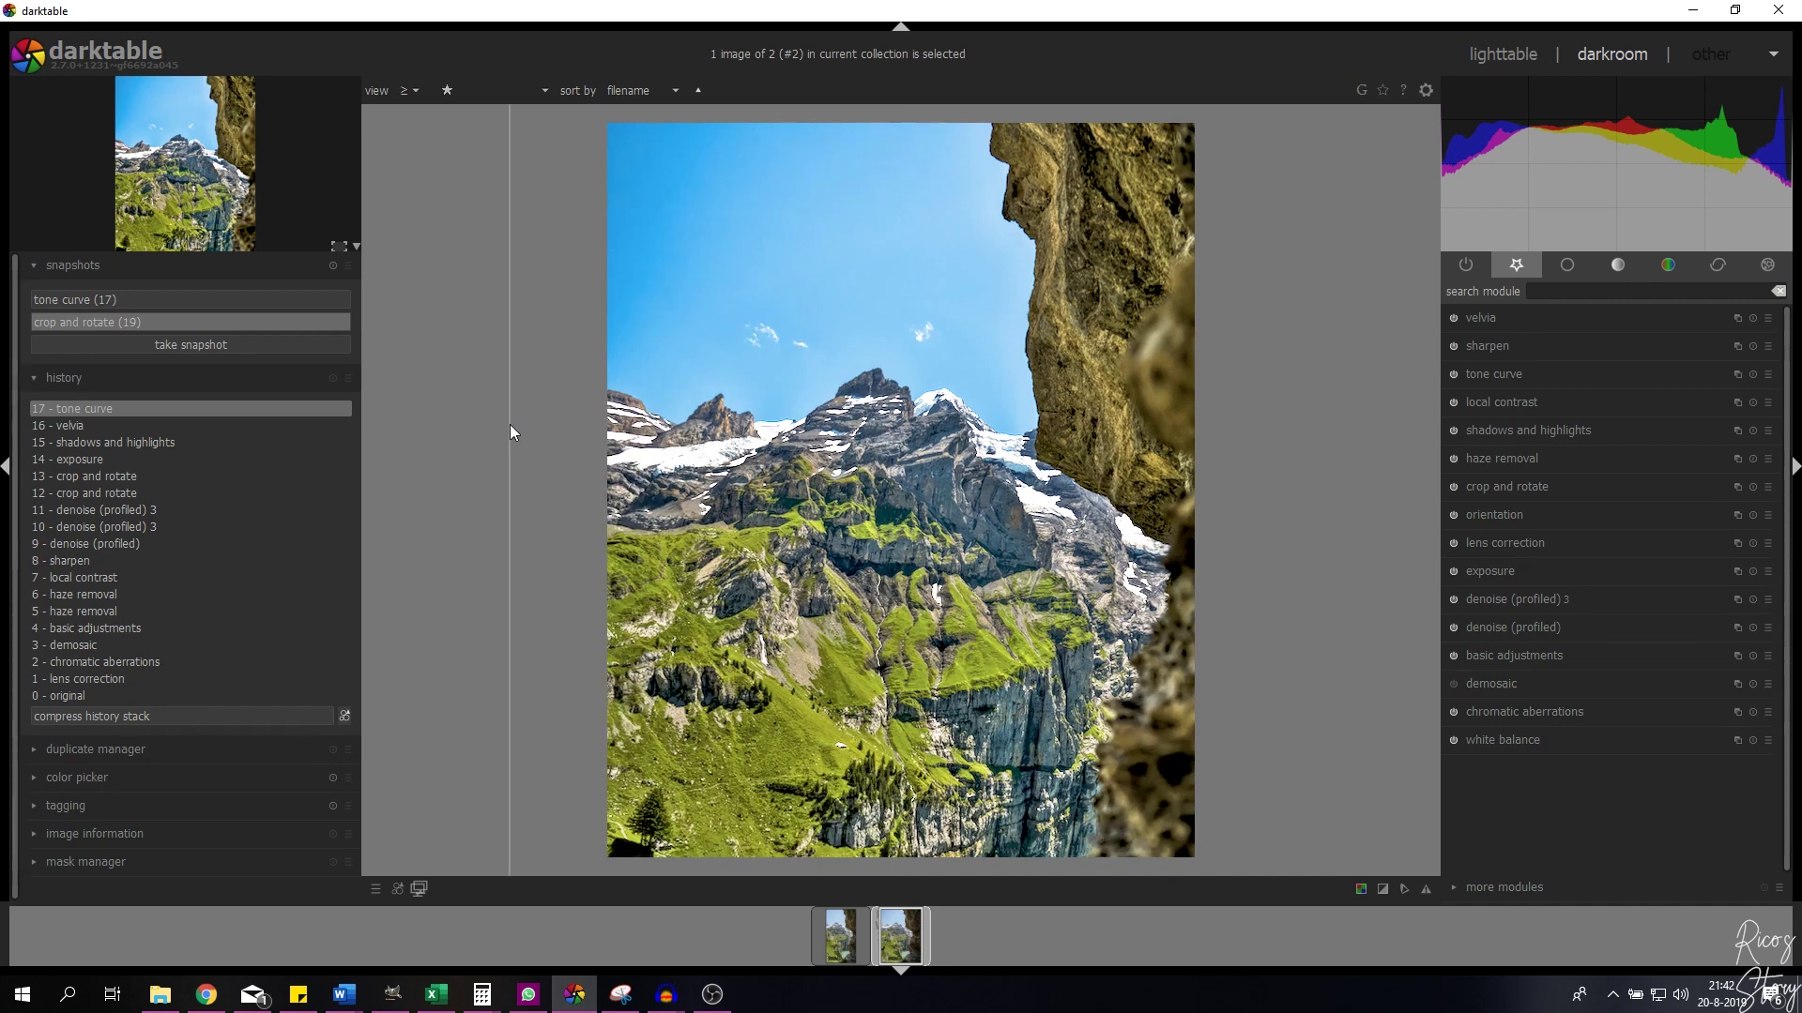
pyautogui.moveTo(509, 432); pyautogui.dragTo(1253, 467)
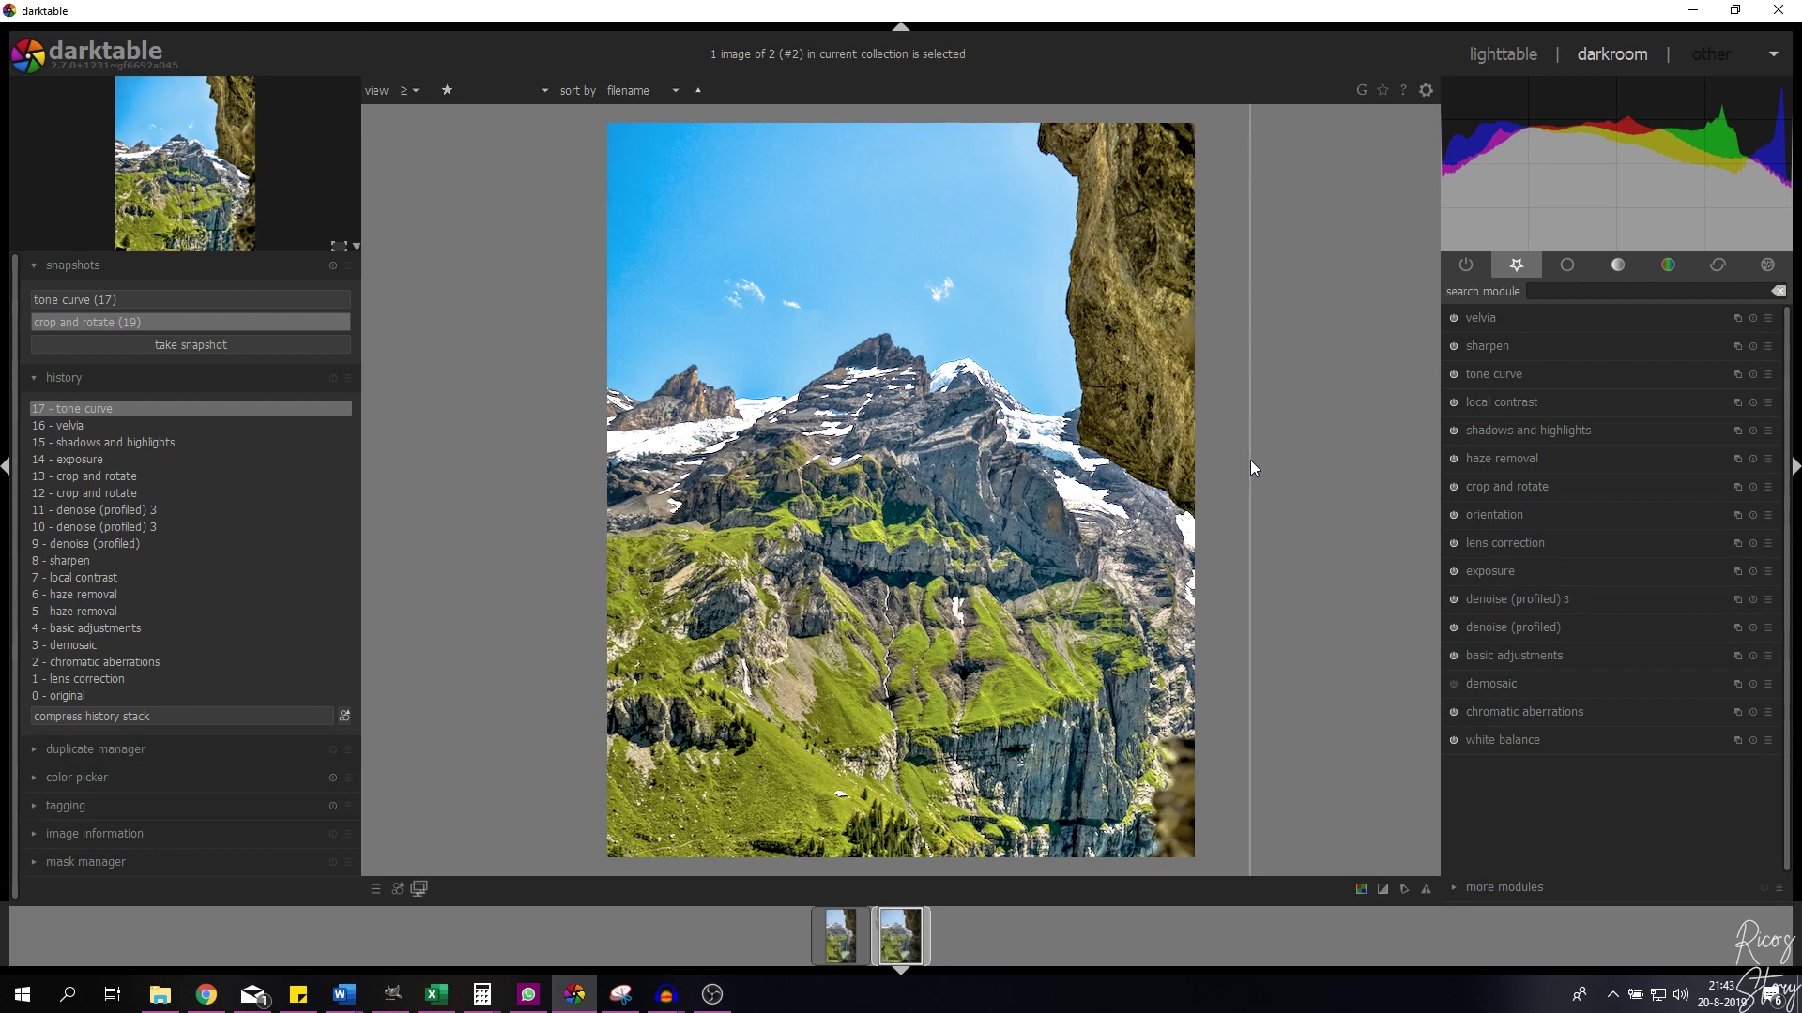
pyautogui.moveTo(1252, 466); pyautogui.dragTo(534, 485)
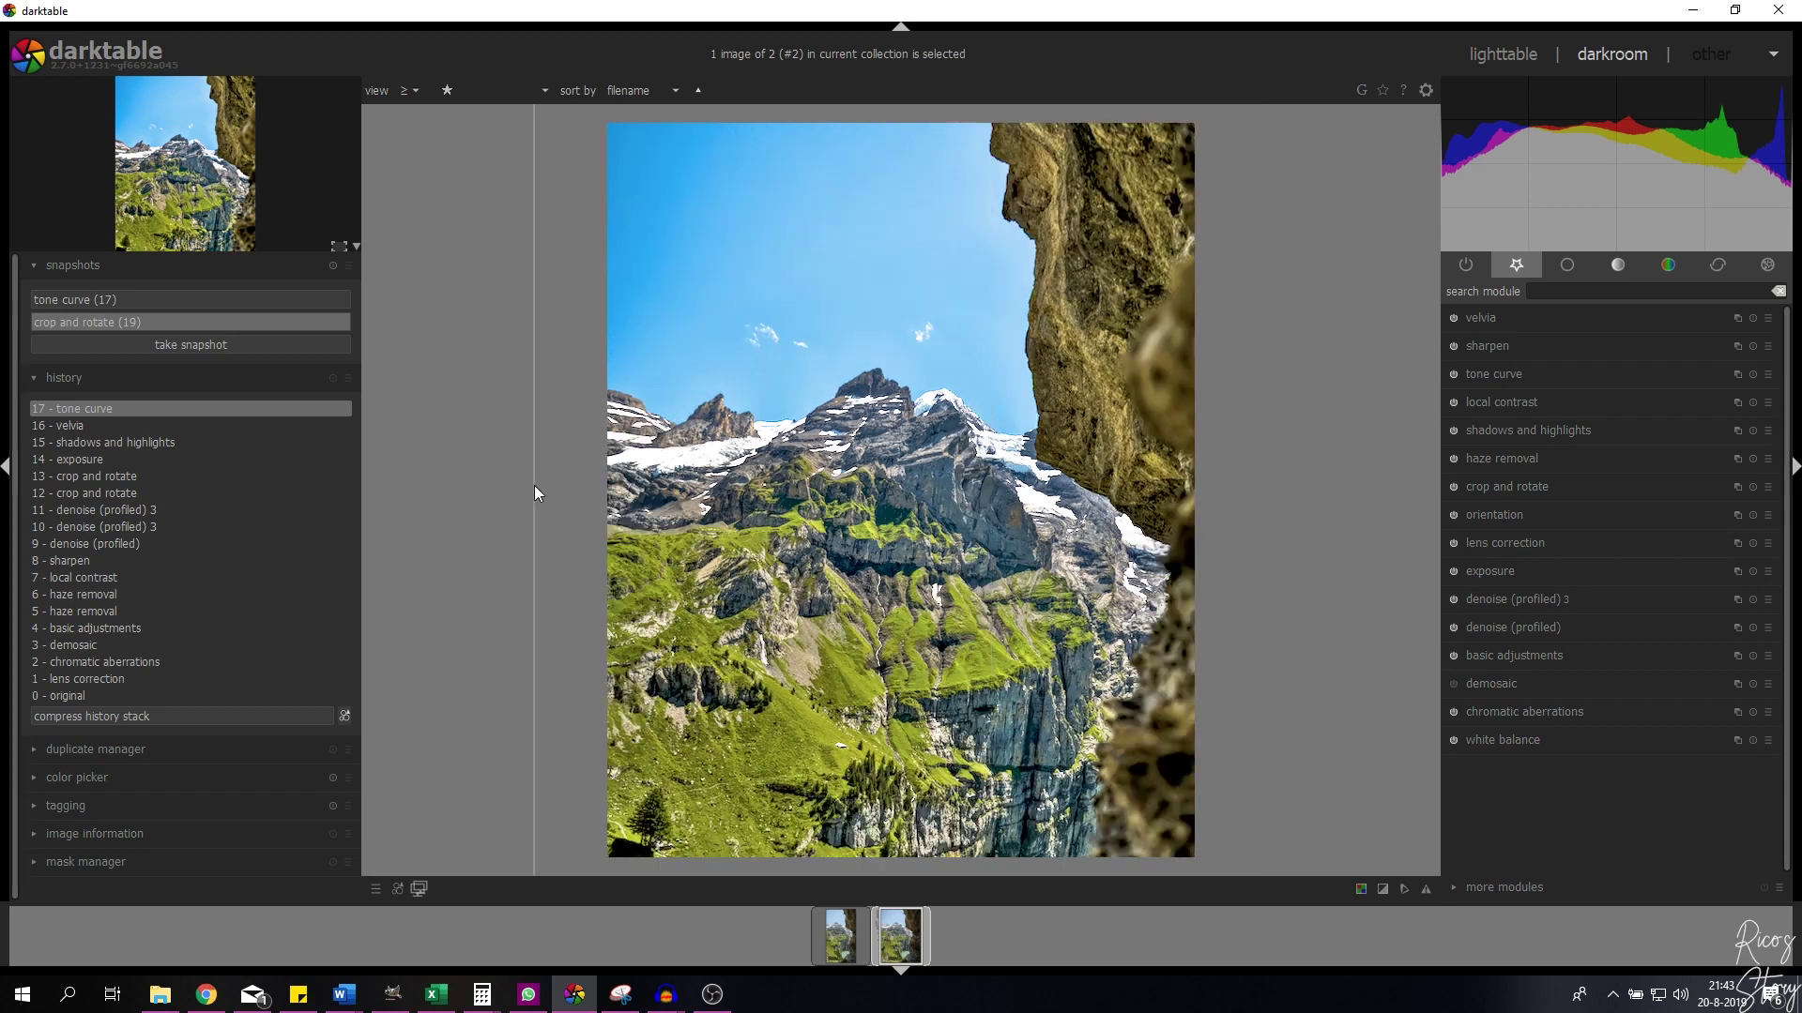
pyautogui.moveTo(535, 487)
pyautogui.mouseDown()
pyautogui.moveTo(1291, 507)
pyautogui.moveTo(177, 507)
pyautogui.moveTo(403, 526)
pyautogui.moveTo(505, 501)
pyautogui.mouseUp()
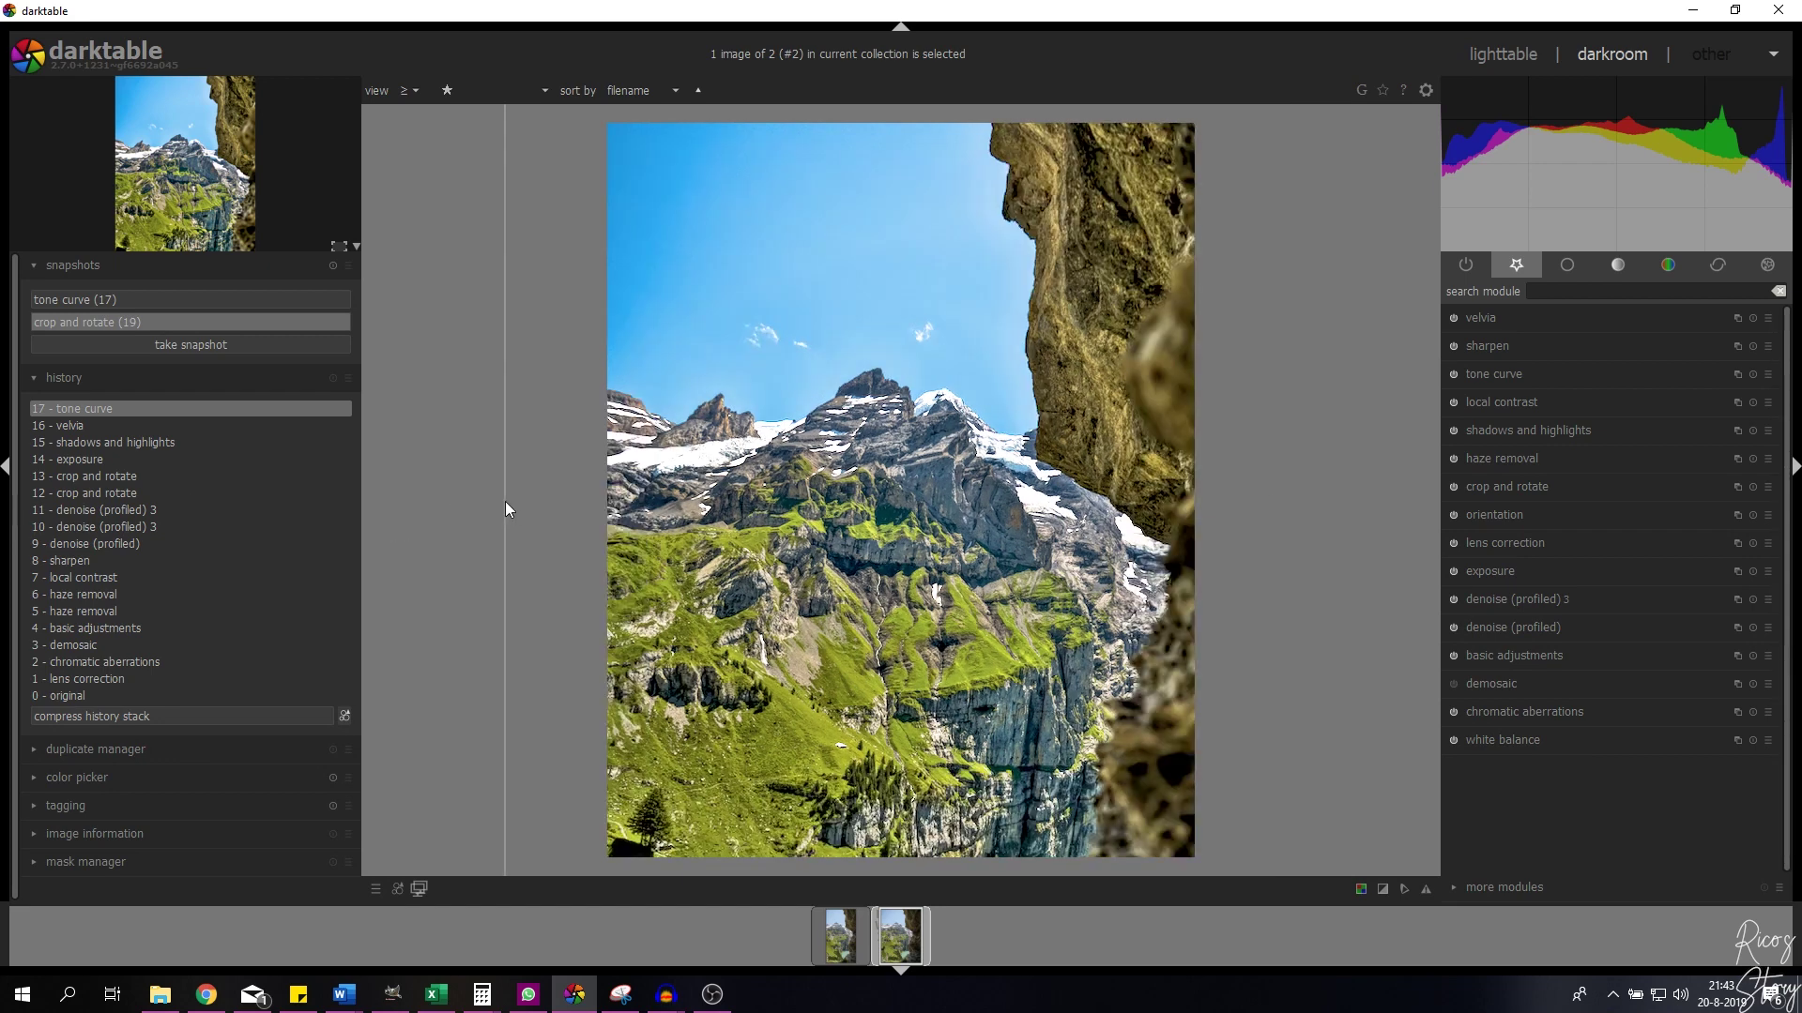
pyautogui.click(81, 320)
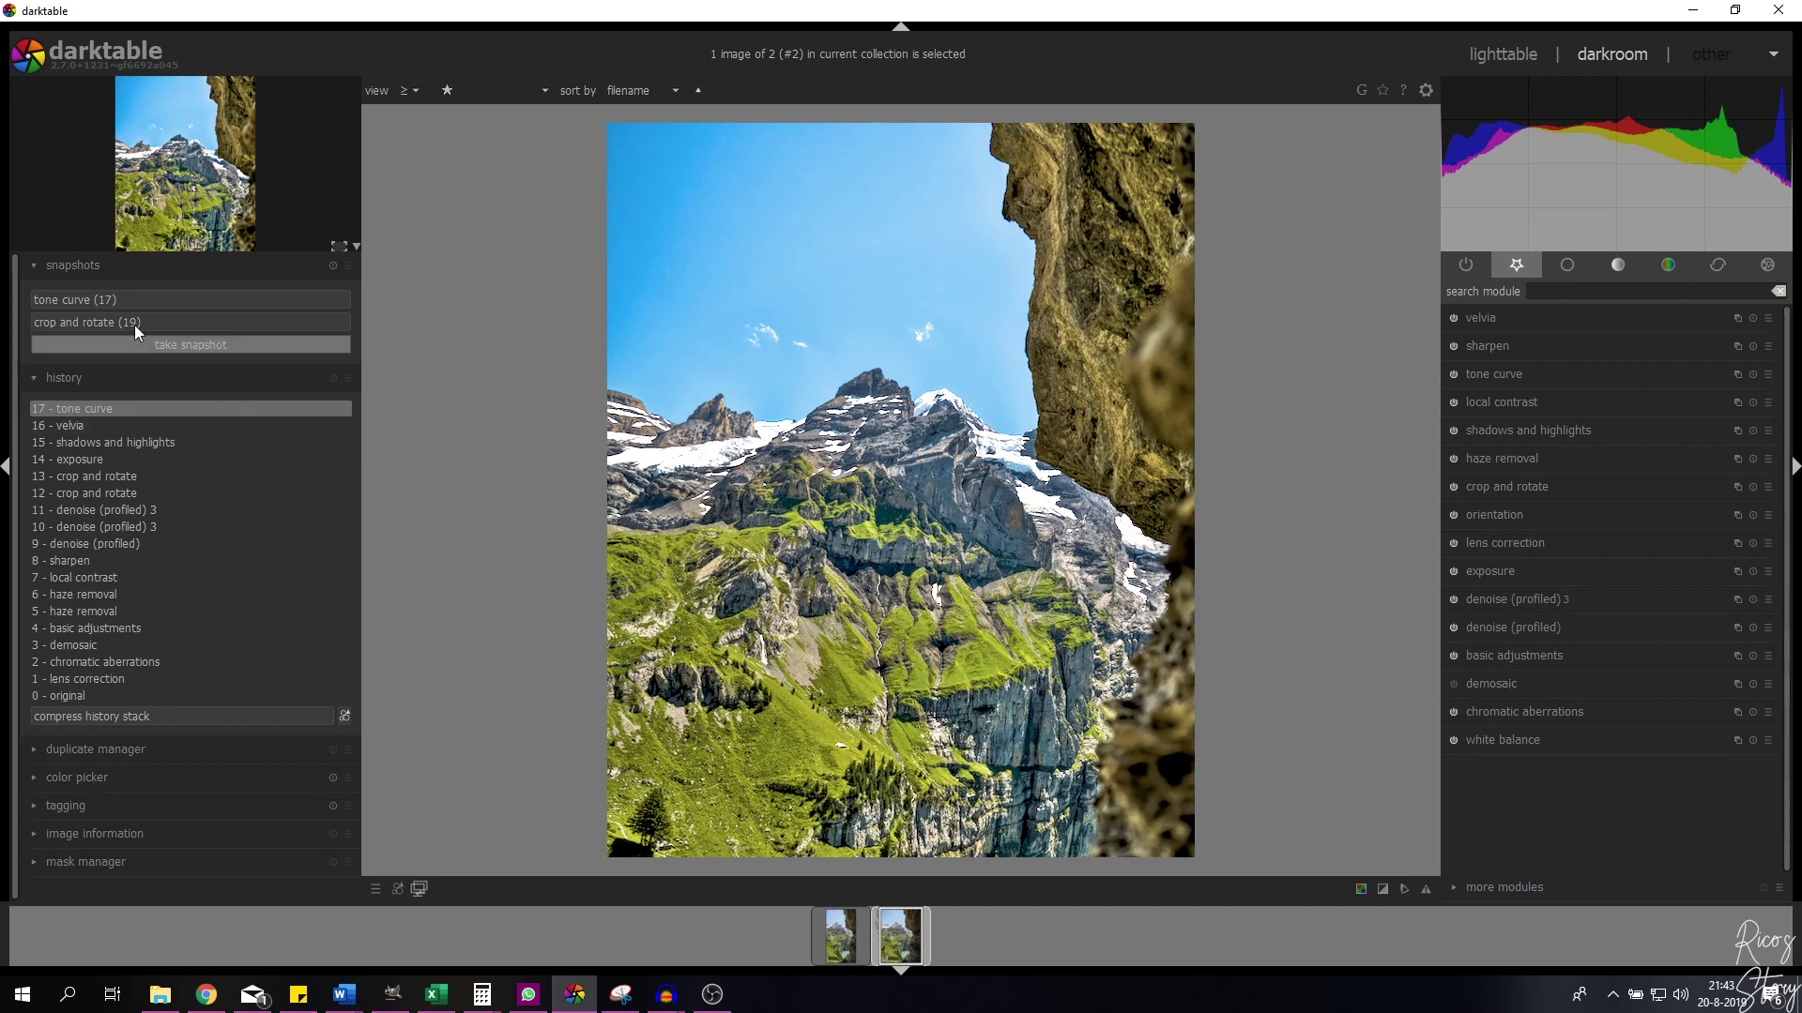
# Step: Show the tone curve (17) snapshot against history state 0 - original and sweep the split line across the whole photo
pyautogui.click(91, 299)
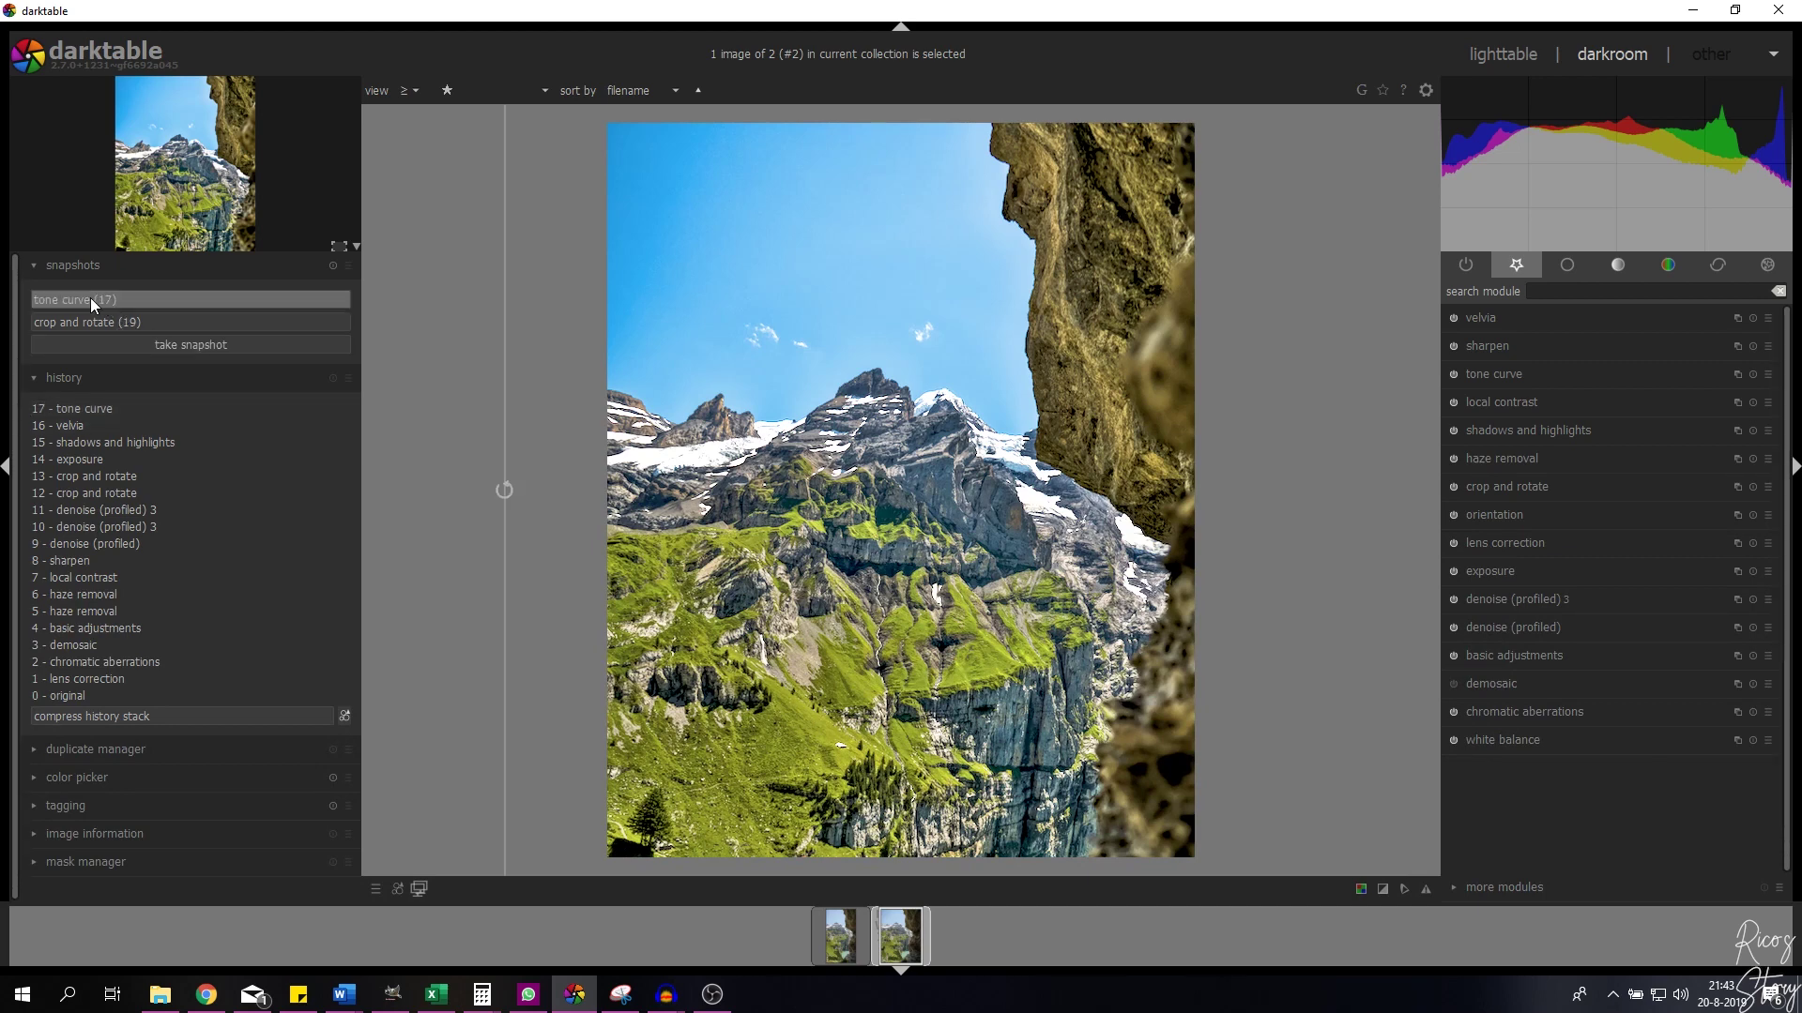
pyautogui.click(76, 698)
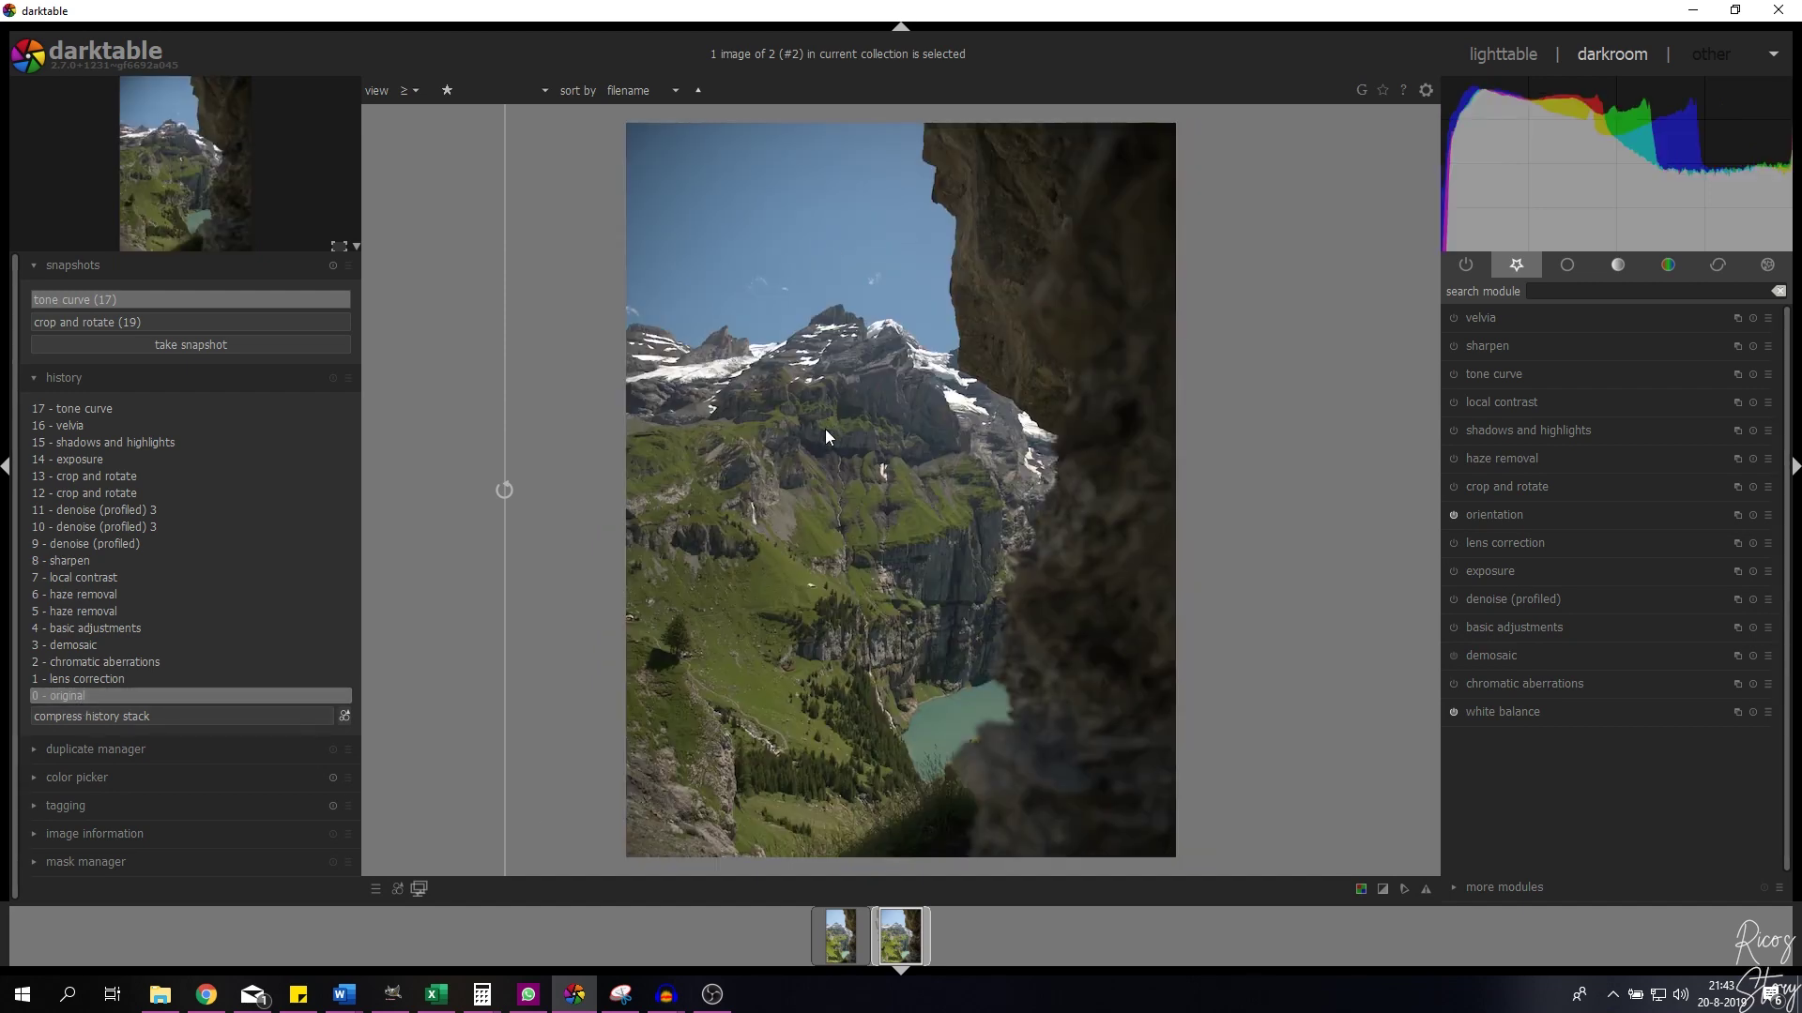
pyautogui.moveTo(509, 452); pyautogui.dragTo(1312, 467)
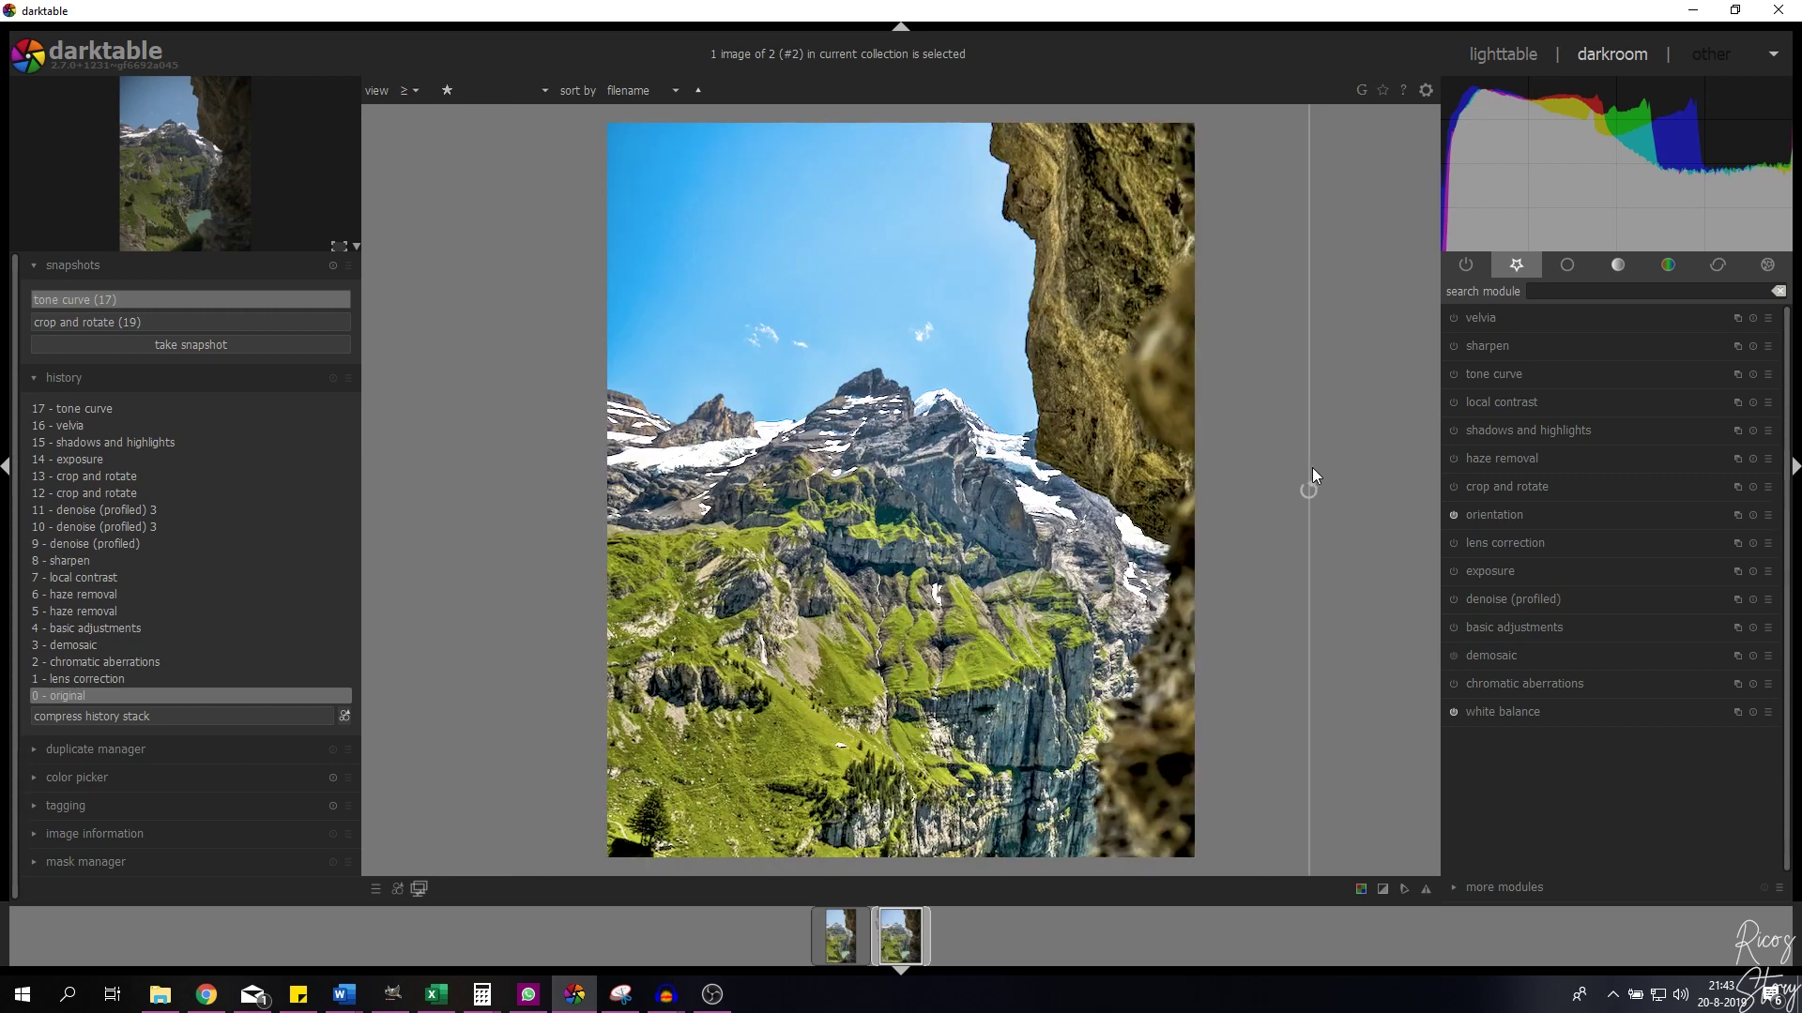